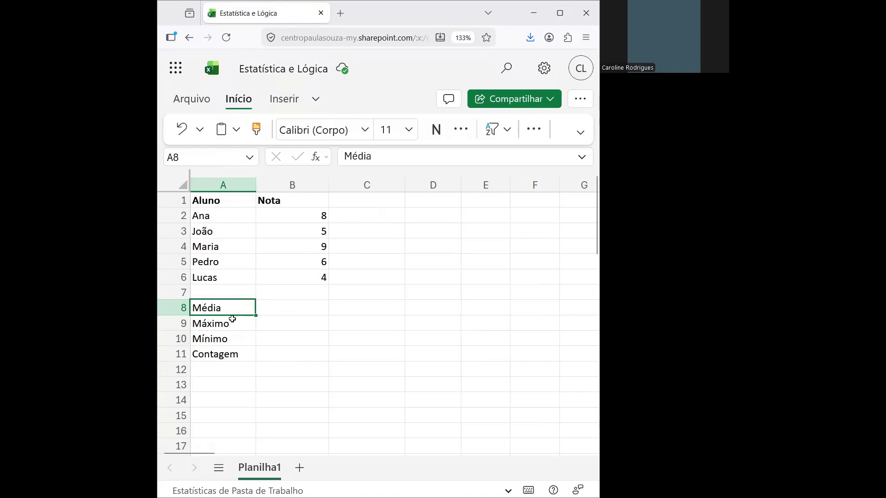
pyautogui.click(242, 329)
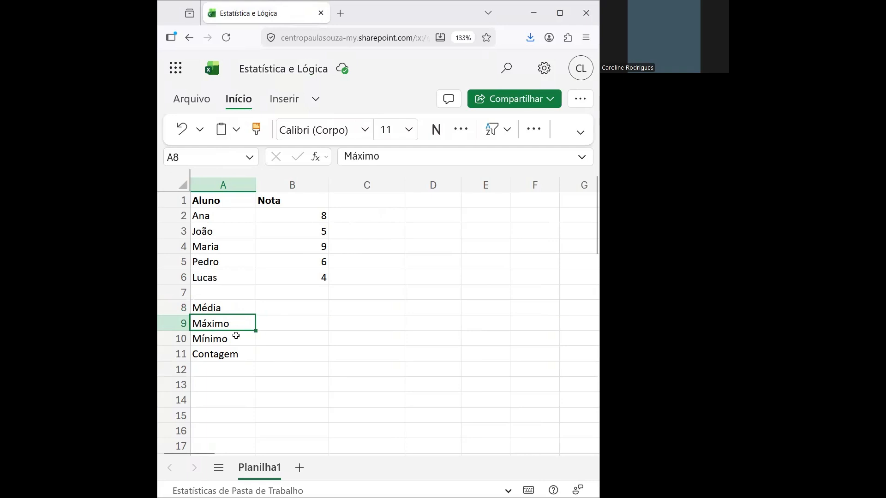
pyautogui.click(235, 338)
pyautogui.click(234, 358)
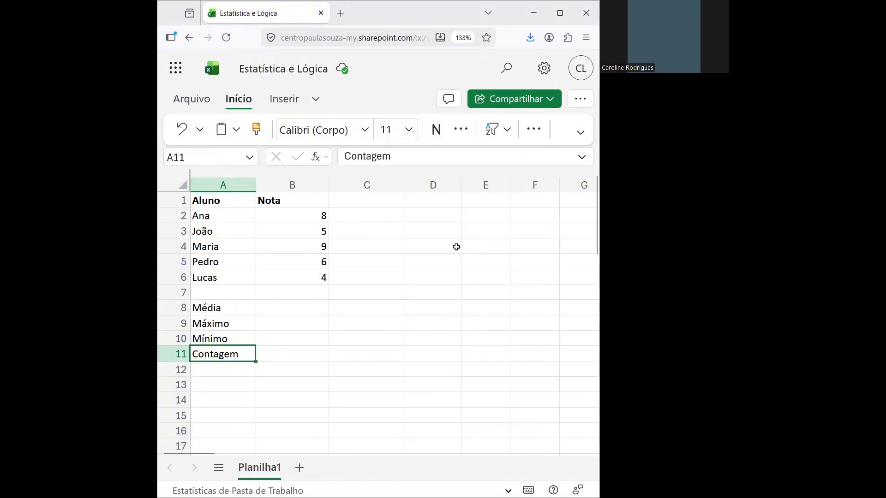
# Calculate the average of the grades in B8, next to Média, with the formula =MÉDIA(B2:B6)
pyautogui.click(312, 307)
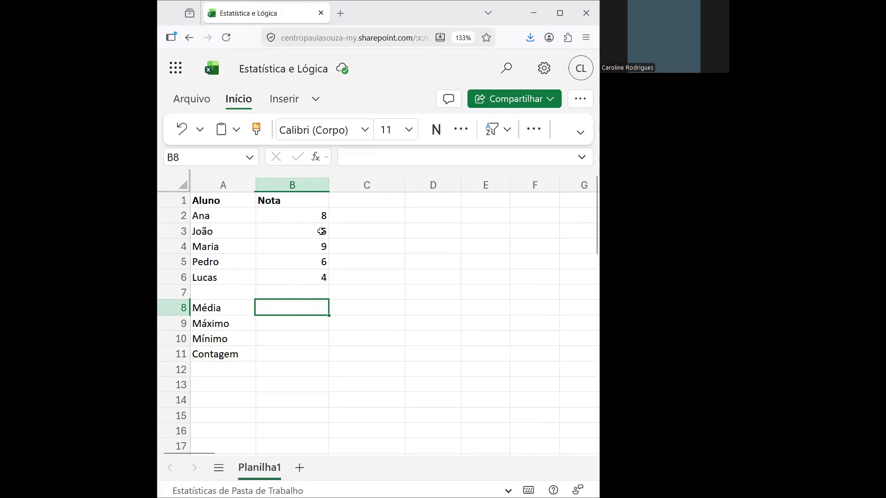
pyautogui.doubleClick(275, 309)
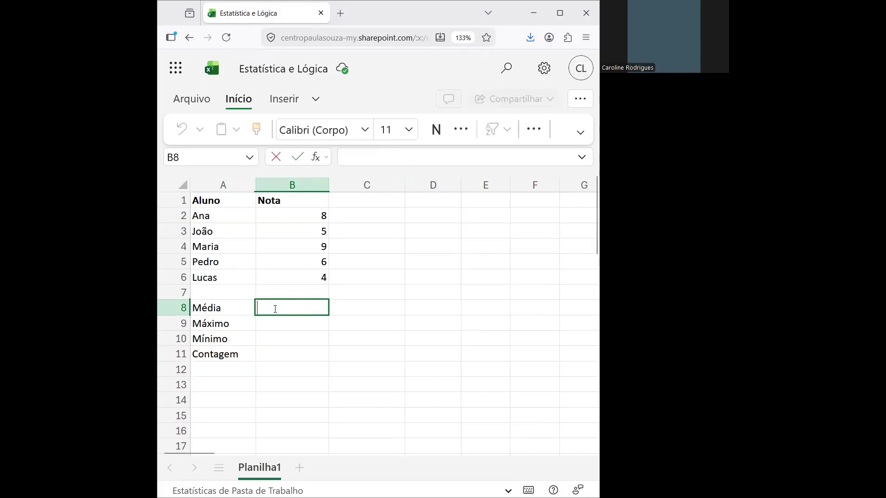
pyautogui.write('=')
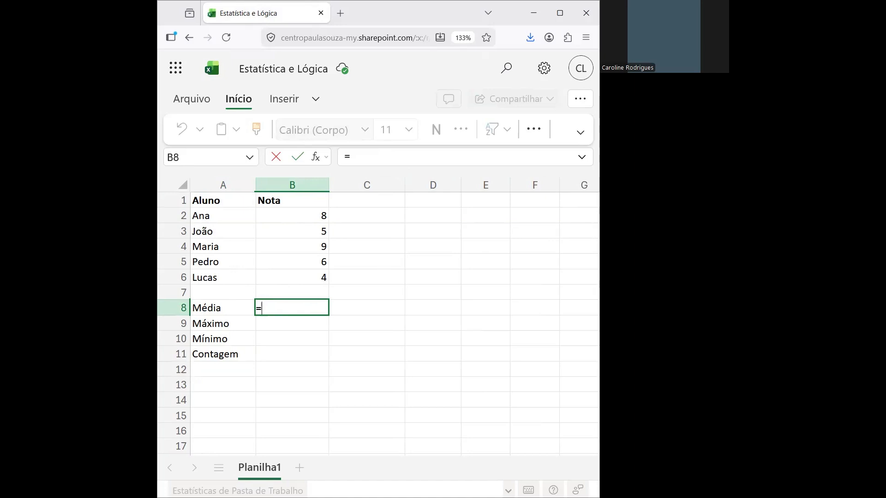
pyautogui.write('MÉDIA')
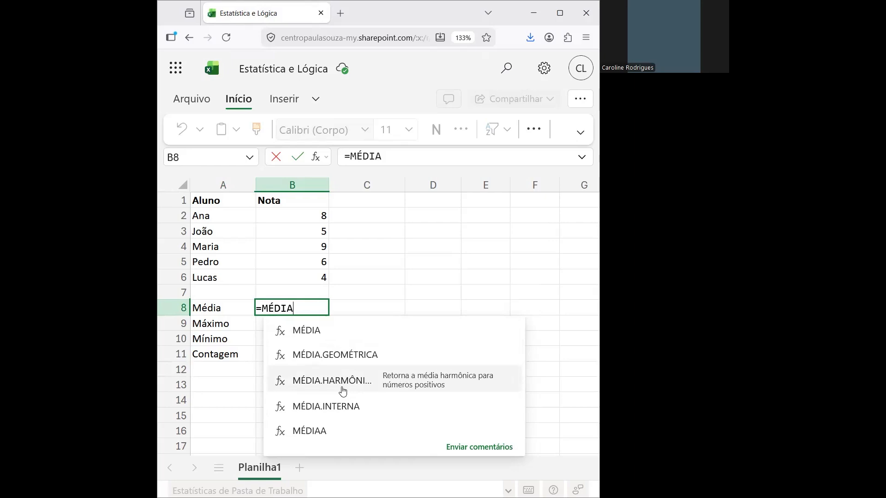
pyautogui.scroll(-2, 334, 418)
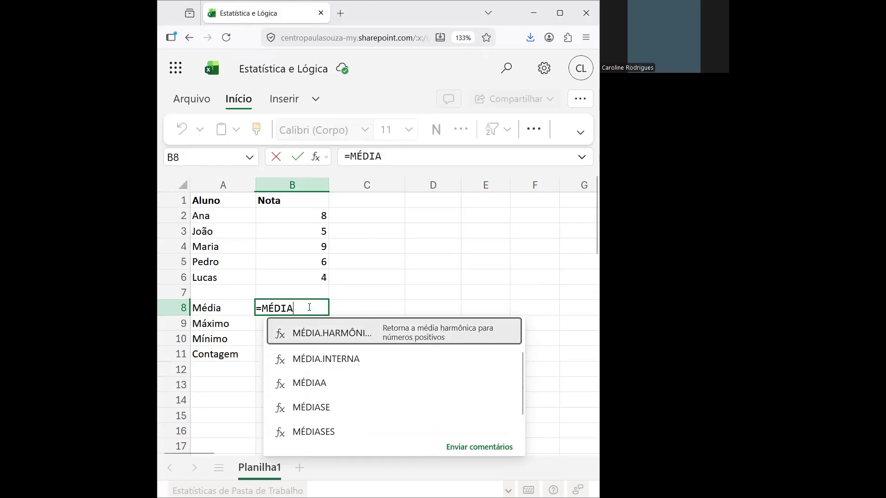
pyautogui.scroll(1, 284, 333)
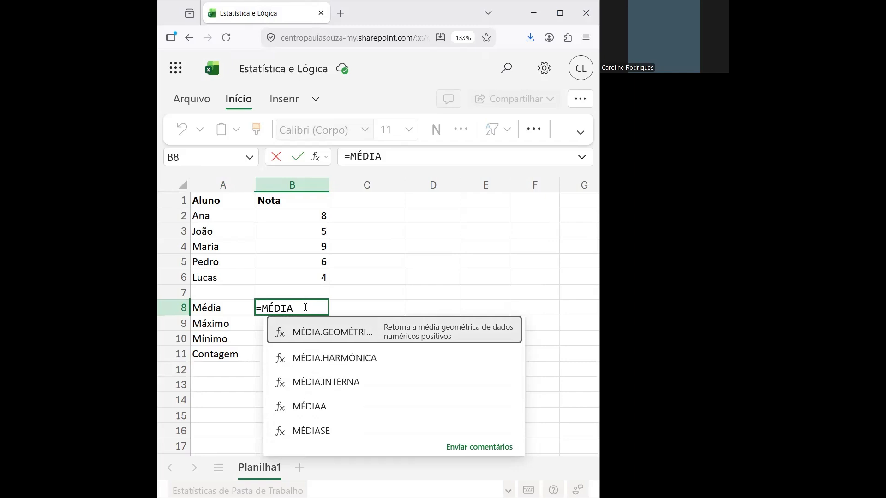
pyautogui.write('(')
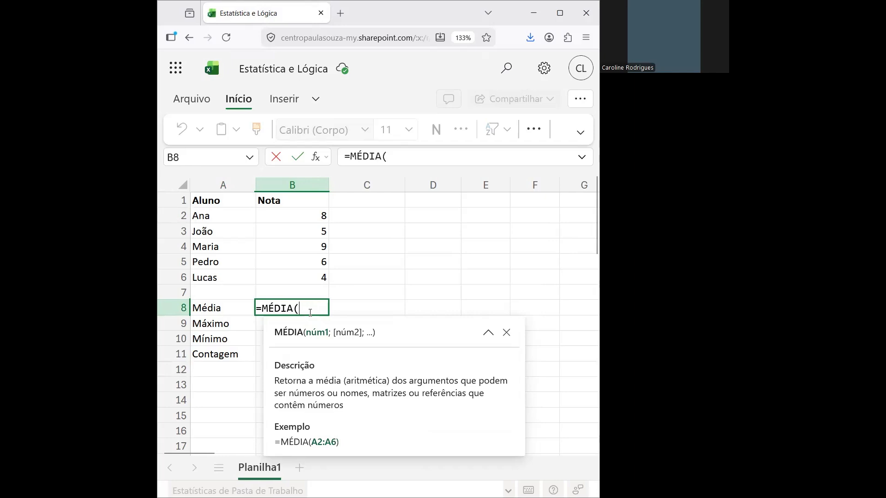
pyautogui.write('B')
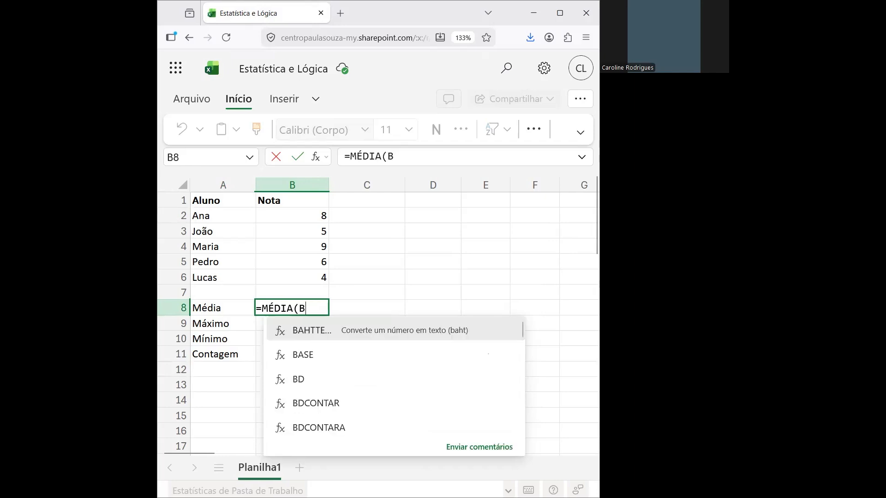
pyautogui.write('32')
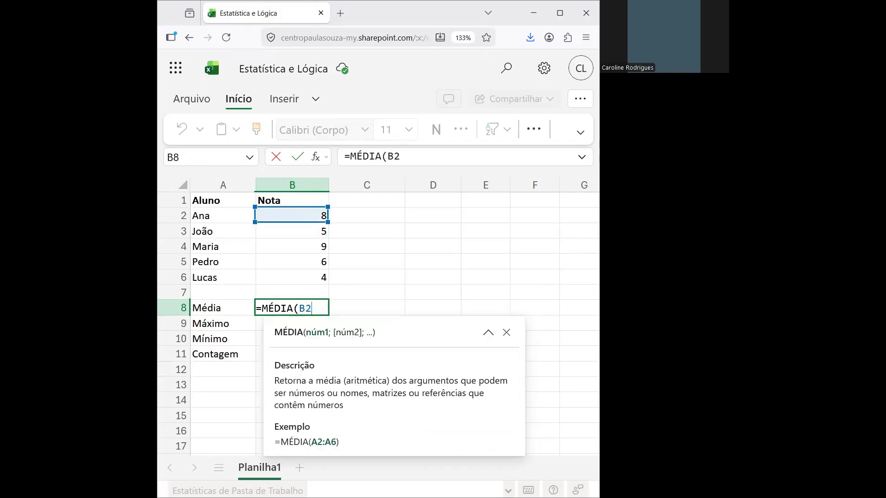
pyautogui.write(':B')
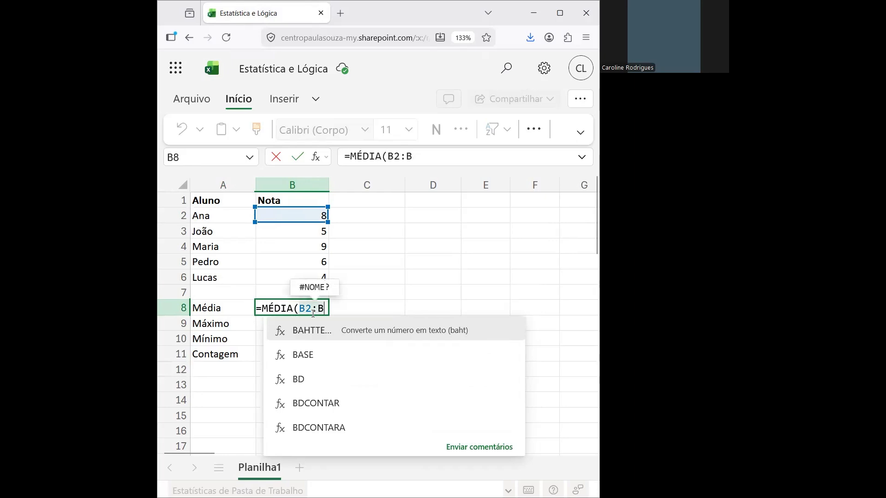
pyautogui.write('6)')
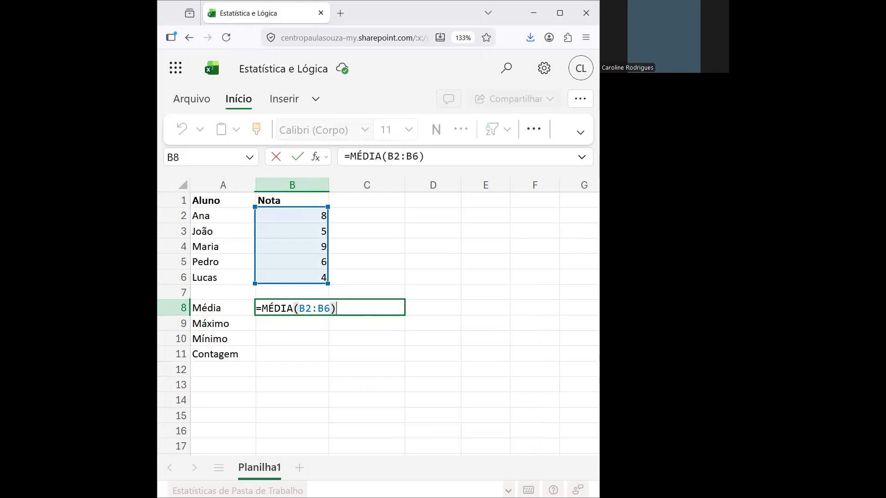
pyautogui.press('Return')
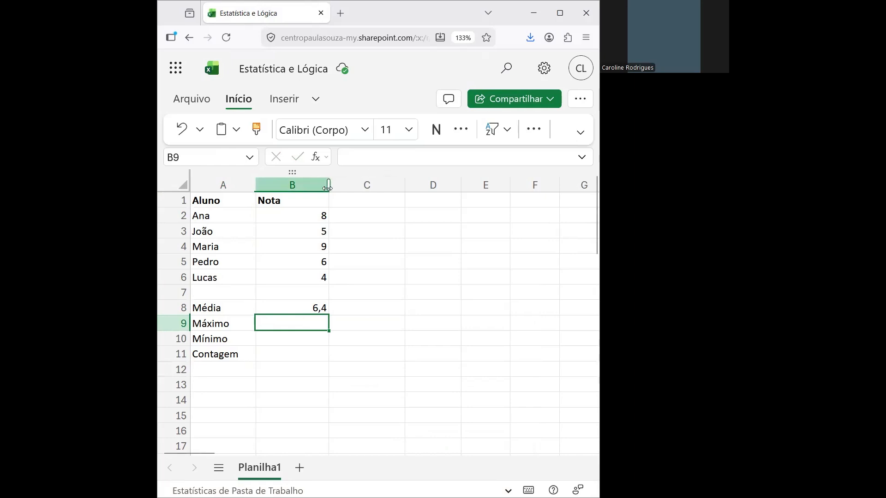
# Widen column B slightly and find the highest grade in B9, next to Máximo, with =MÁXIMO(B2:B6)
pyautogui.moveTo(327, 186); pyautogui.dragTo(349, 186)
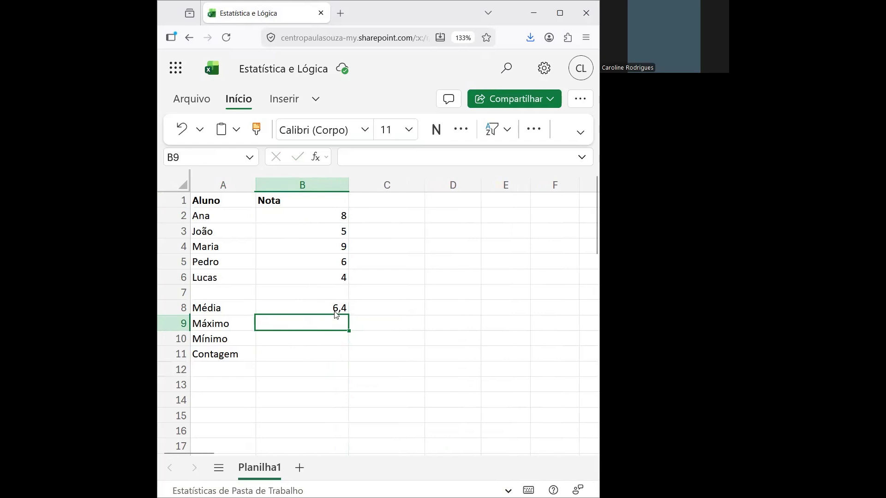
pyautogui.doubleClick(301, 324)
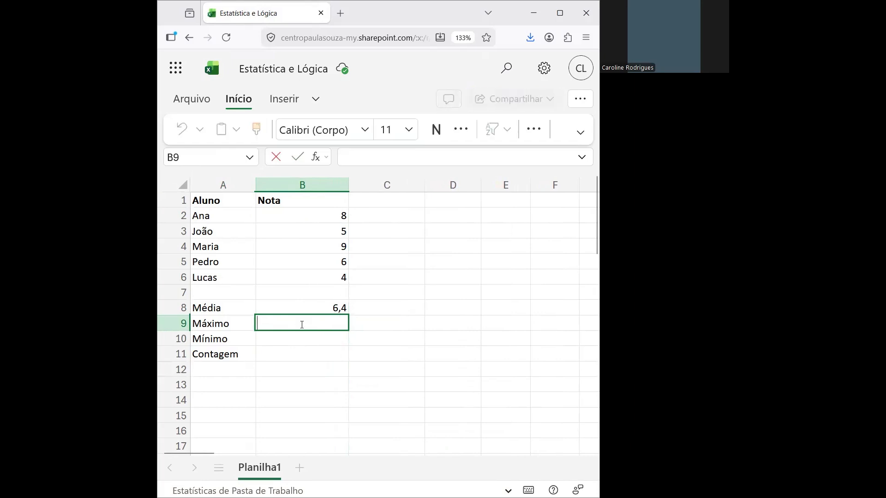
pyautogui.write('m')
pyautogui.press('BackSpace')
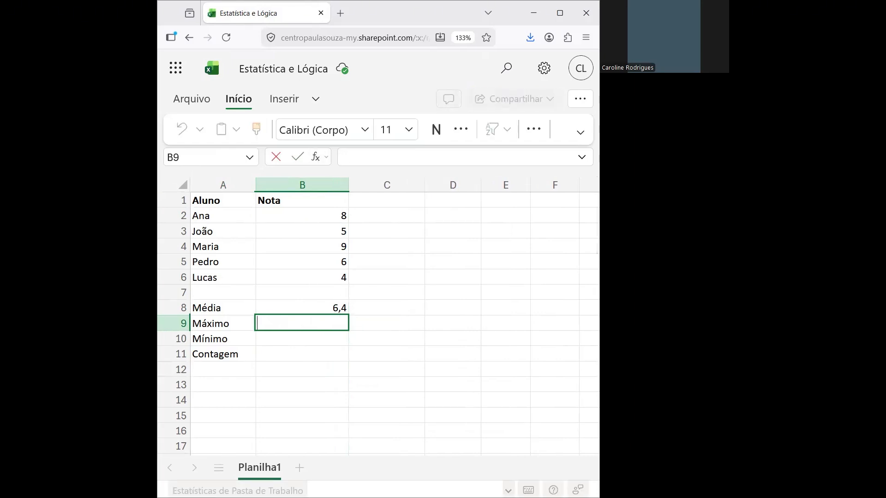
pyautogui.write('=')
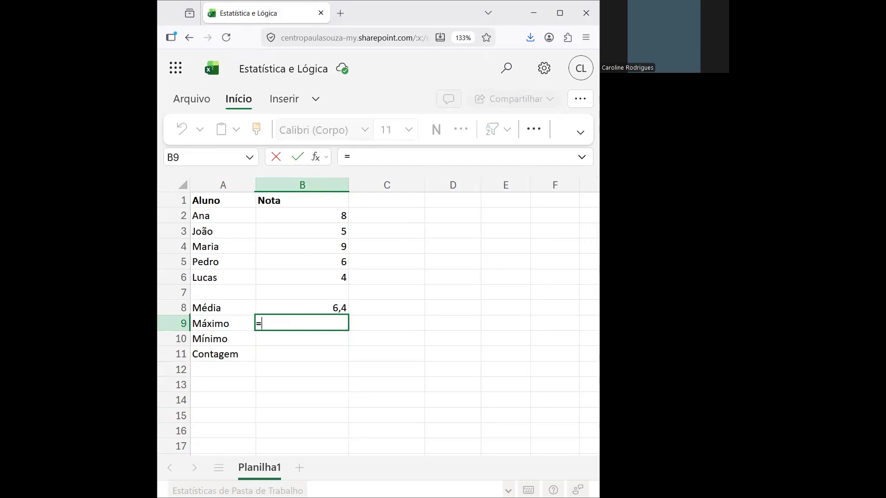
pyautogui.write('máximo')
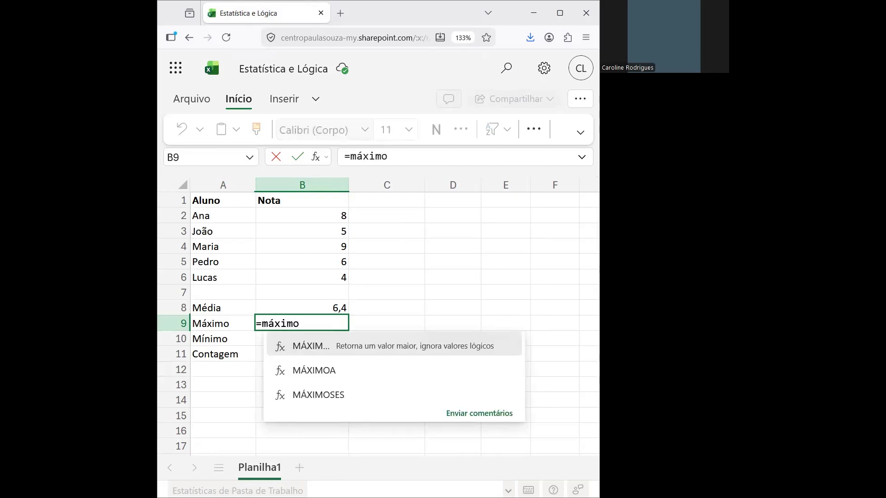
pyautogui.press('BackSpace')
pyautogui.press('BackSpace')
pyautogui.press('BackSpace')
pyautogui.press('BackSpace')
pyautogui.press('BackSpace')
pyautogui.press('BackSpace')
pyautogui.write('MÁX')
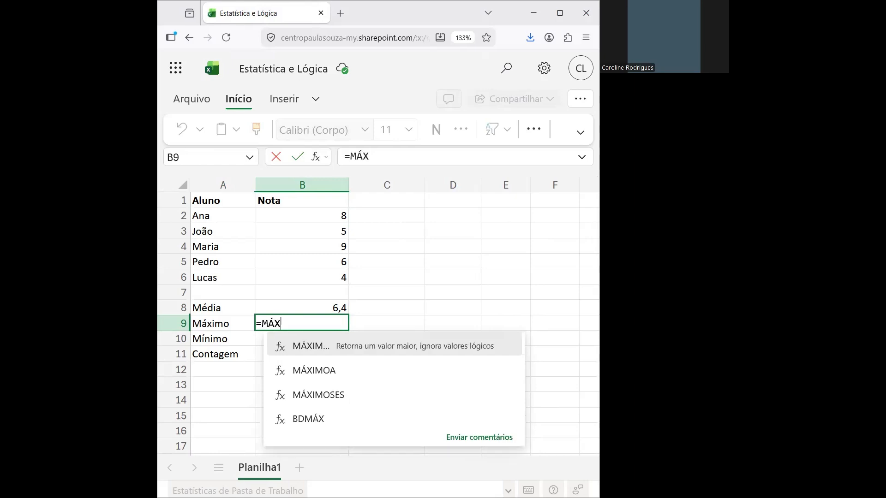
pyautogui.write('IMO(')
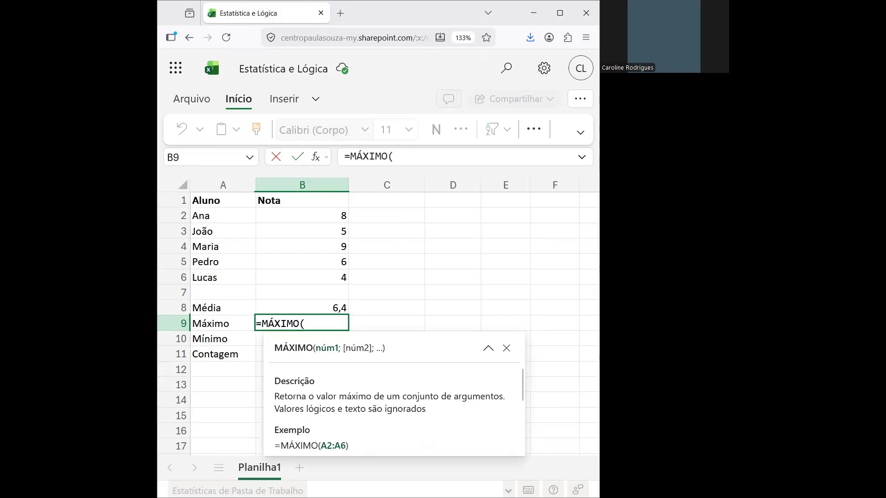
pyautogui.click(333, 215)
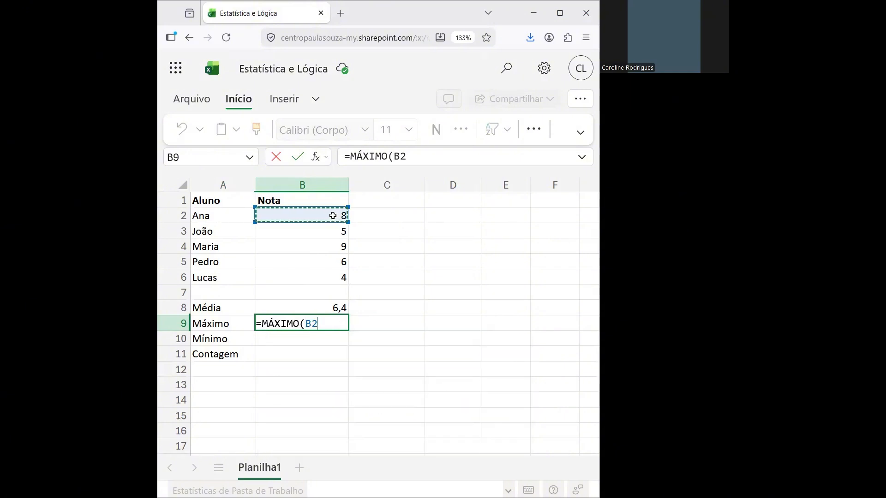
pyautogui.keyDown('shift'); pyautogui.click(328, 280); pyautogui.keyUp('shift')
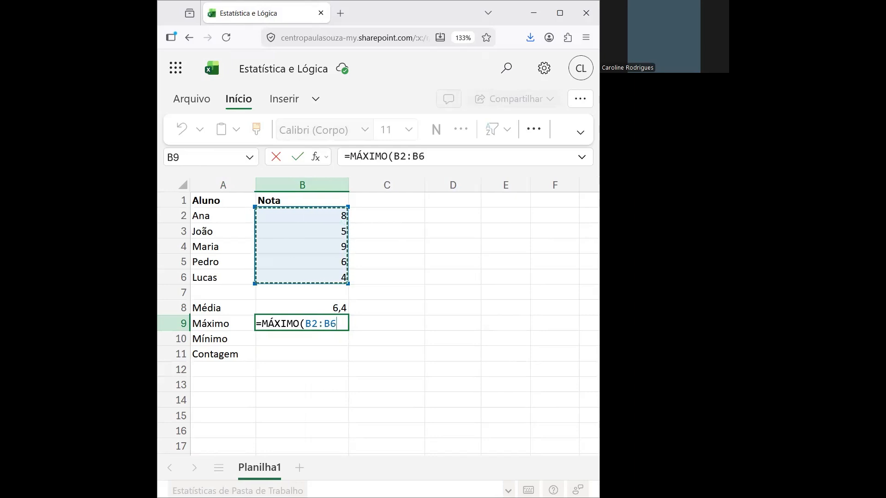
pyautogui.write(')')
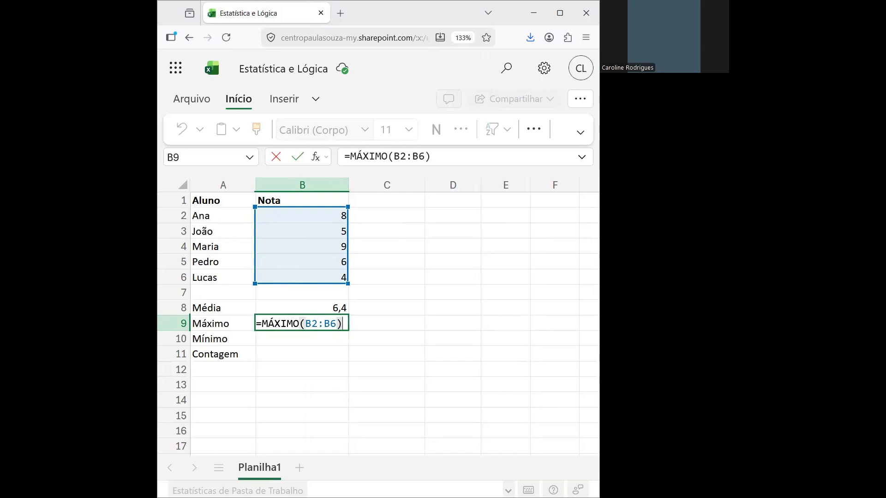
pyautogui.press('Return')
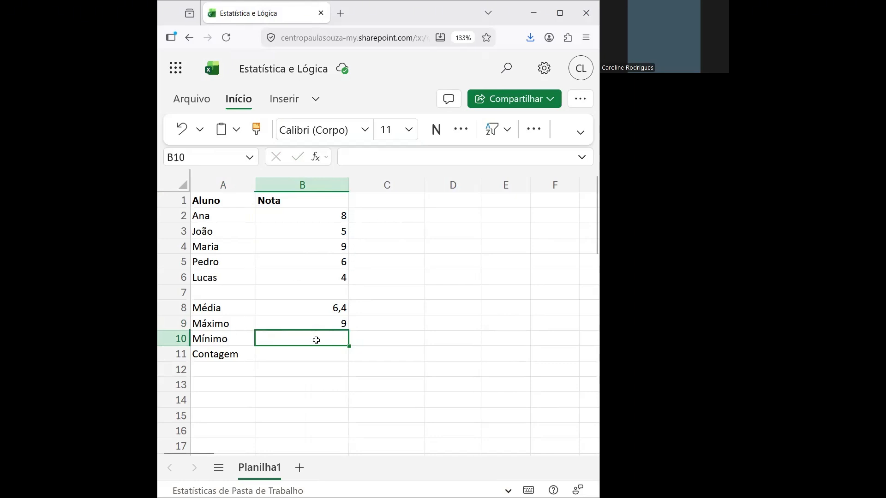
# Find the lowest grade in B10, next to Mínimo, with the formula =MÍNIMO(B2:B6)
pyautogui.doubleClick(319, 339)
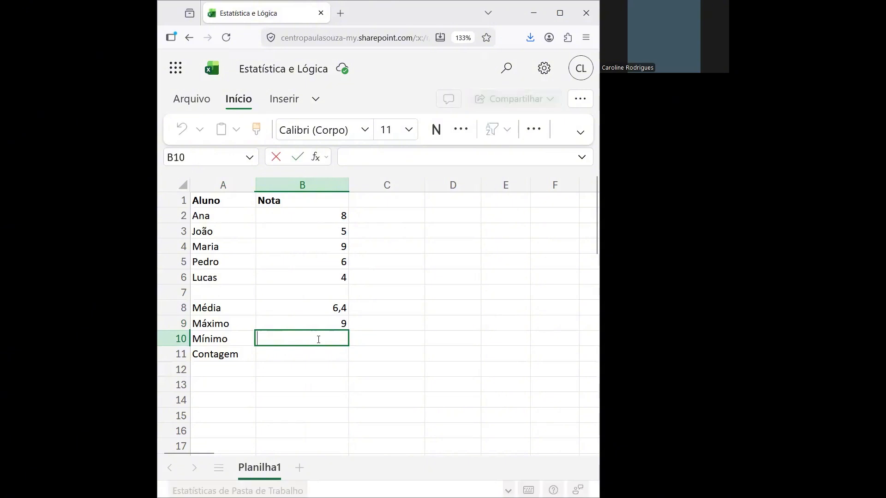
pyautogui.write('=')
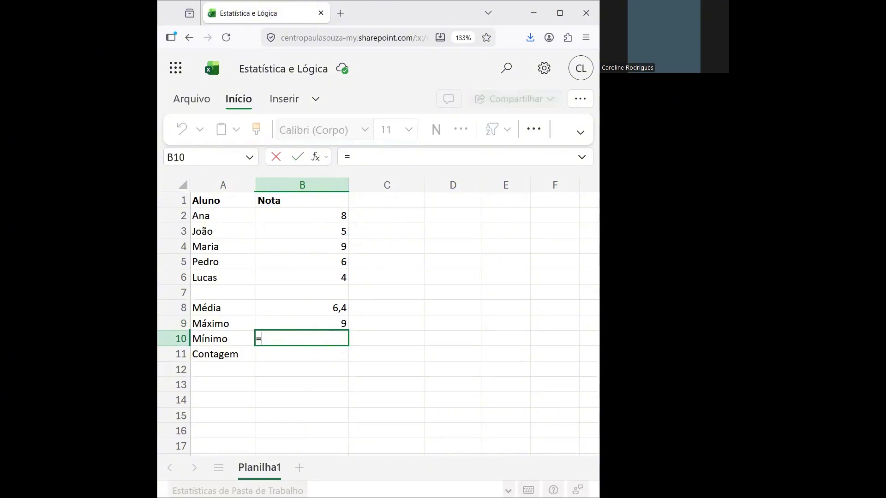
pyautogui.write('M')
pyautogui.press('BackSpace')
pyautogui.write('MÍ')
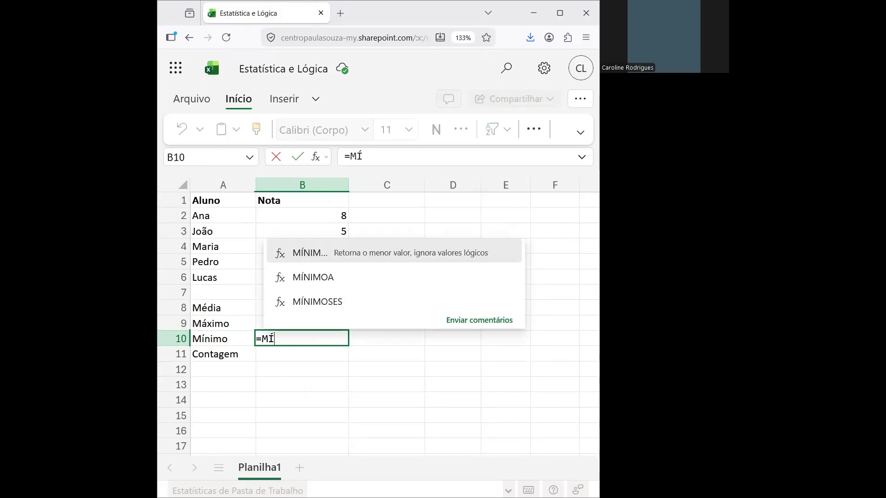
pyautogui.write('NIMO(')
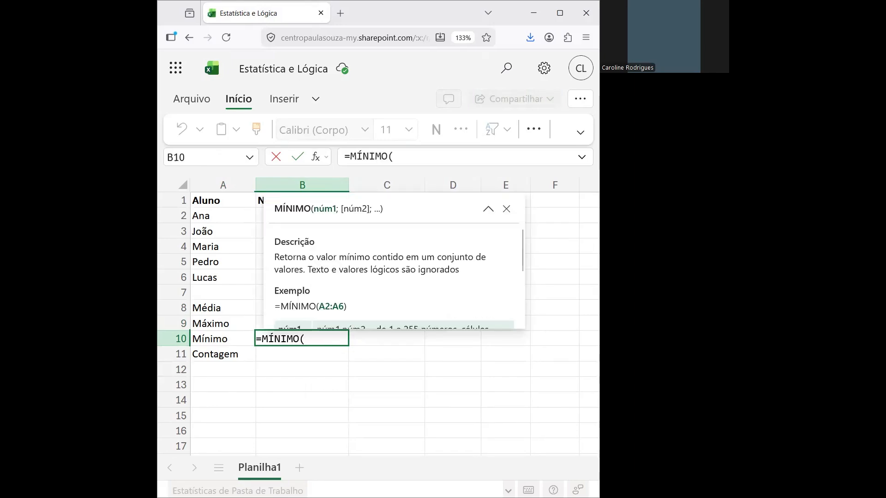
pyautogui.write('B')
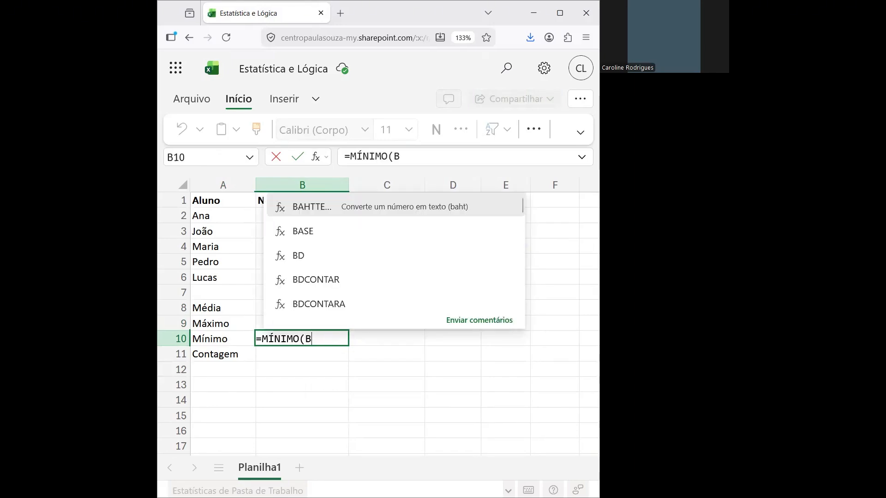
pyautogui.write('2')
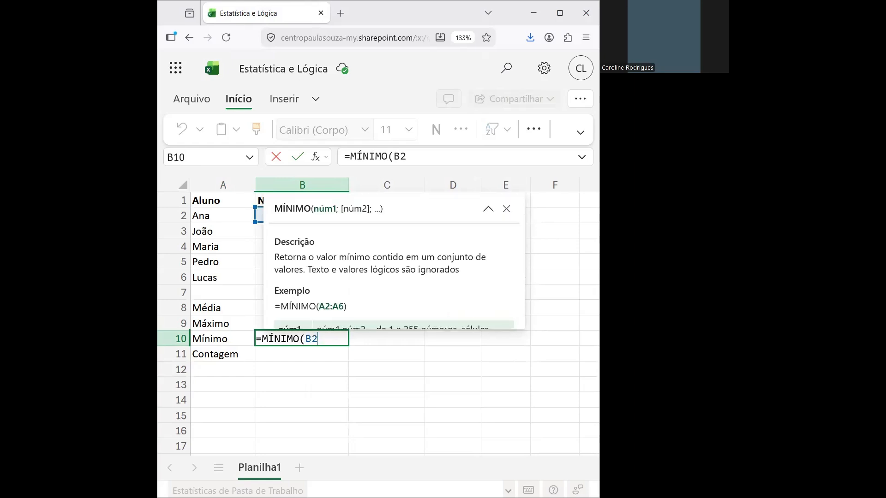
pyautogui.write(':B')
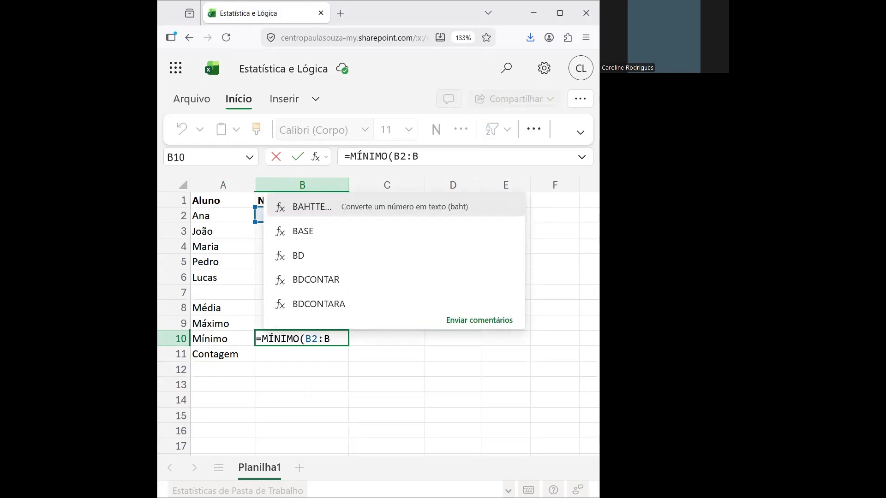
pyautogui.write('6')
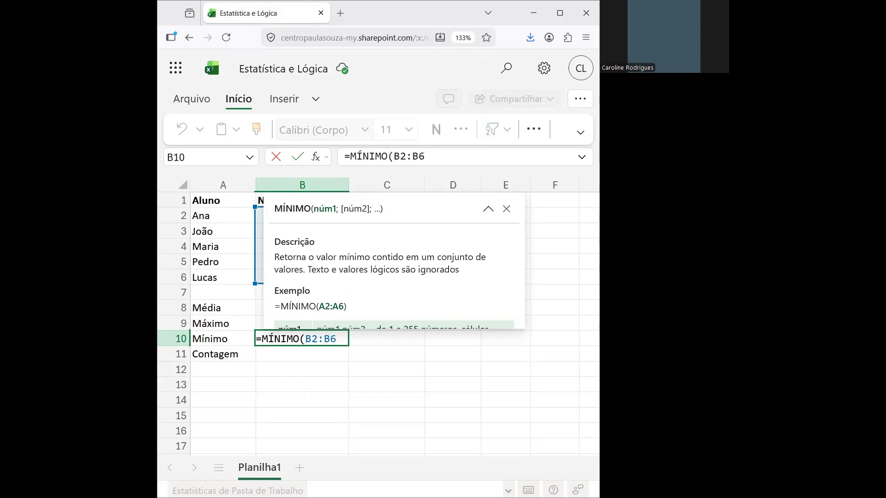
pyautogui.write(')')
pyautogui.press('Return')
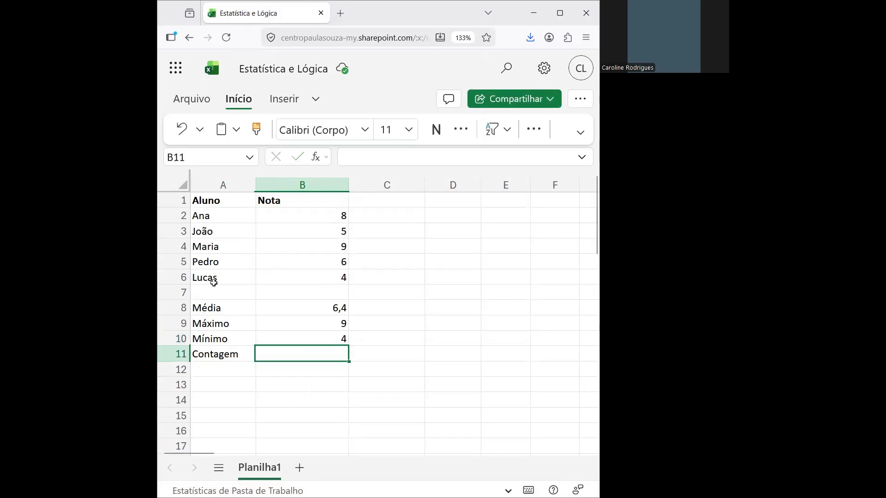
pyautogui.click(295, 280)
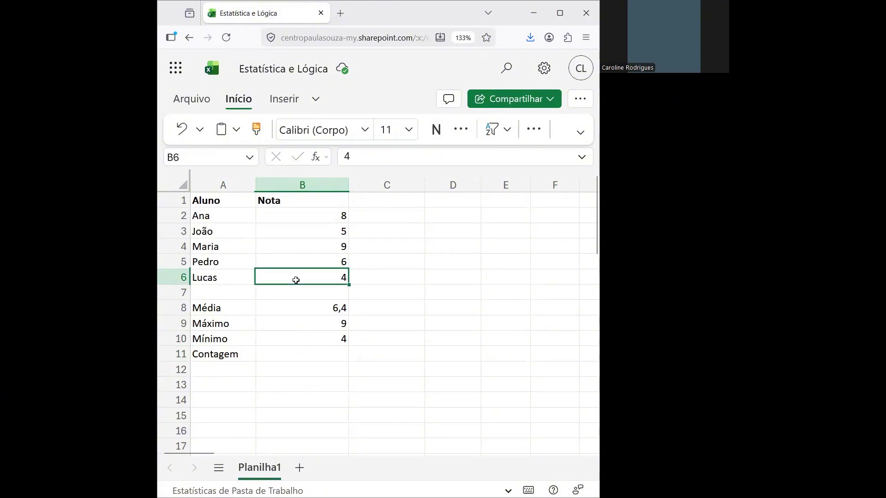
# Count the number of grades in B11, next to Contagem, with the formula =CONT.NÚM(B2:B6)
pyautogui.click(305, 357)
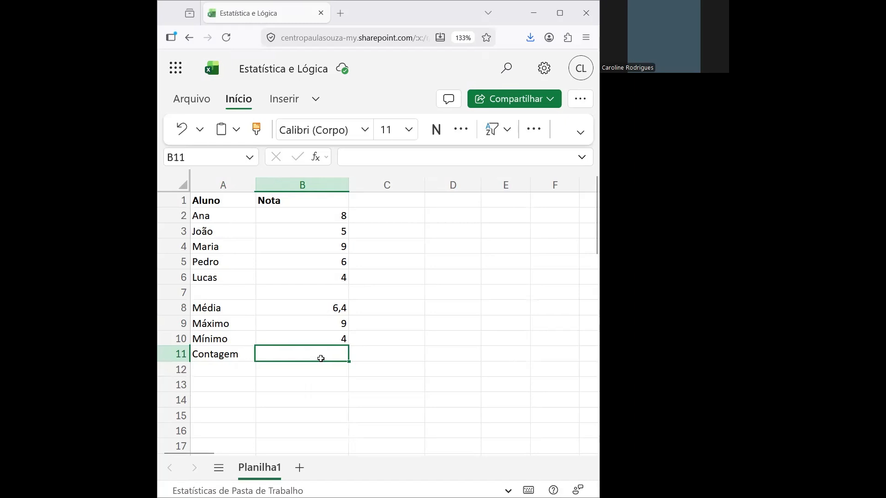
pyautogui.write('=')
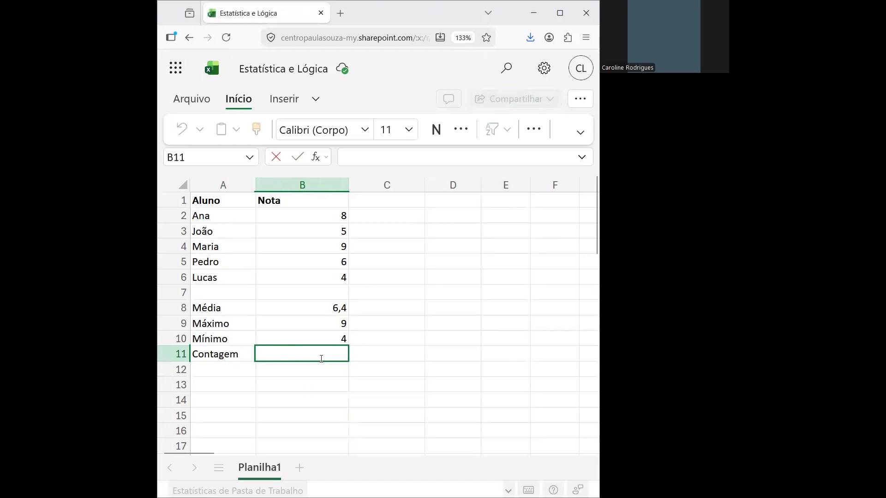
pyautogui.write('CONT')
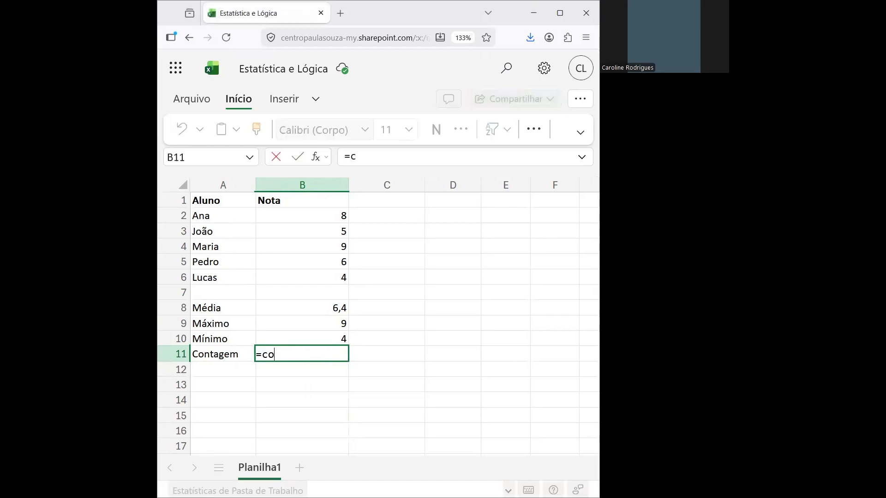
pyautogui.write('.')
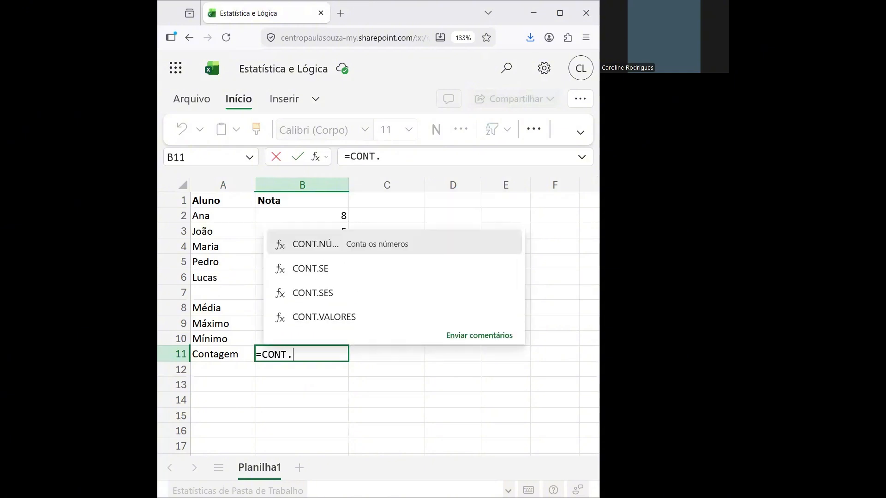
pyautogui.write('NÚM')
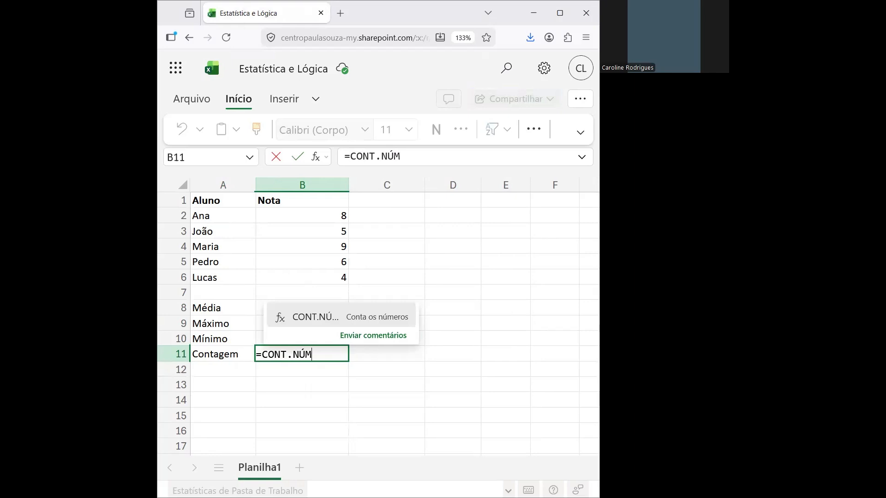
pyautogui.write('(')
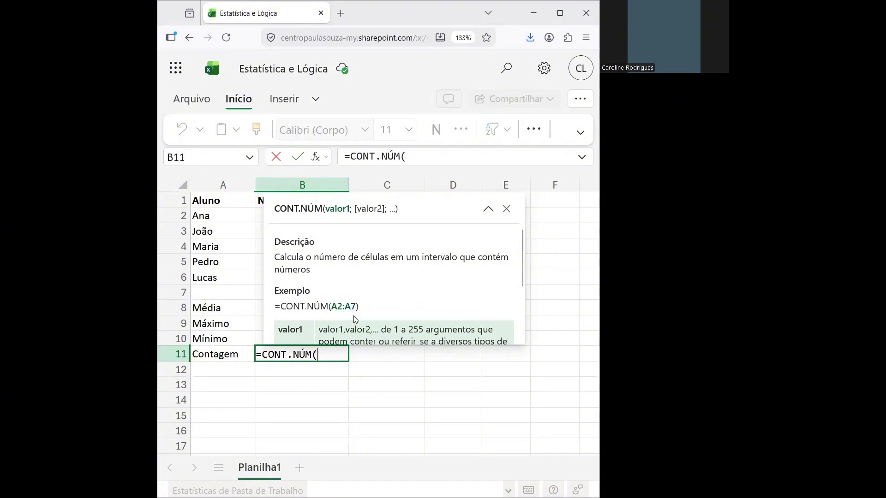
pyautogui.write('B')
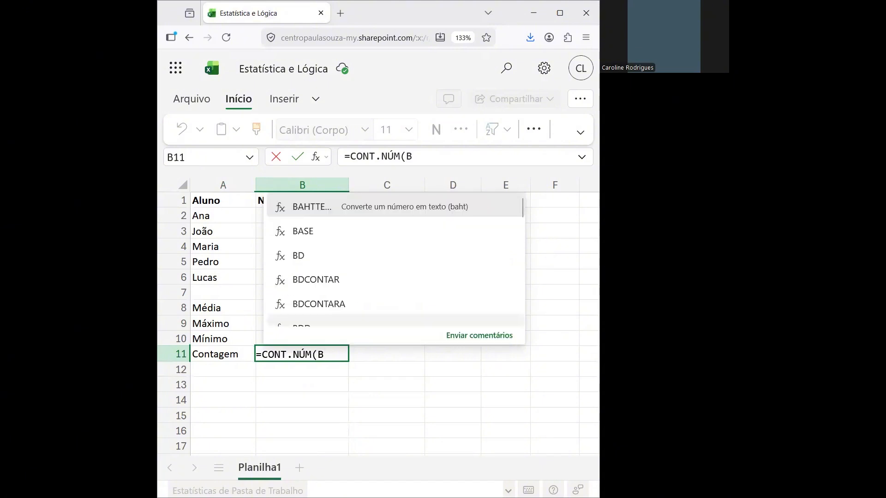
pyautogui.write('2:')
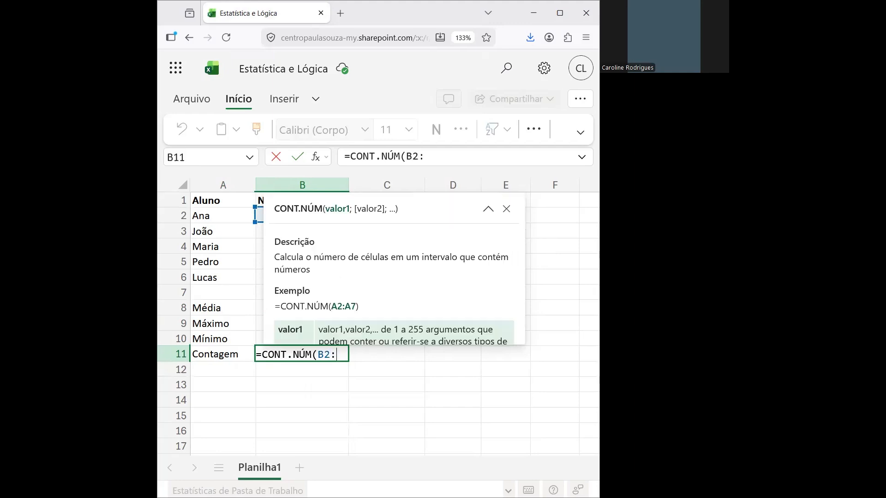
pyautogui.write('B6')
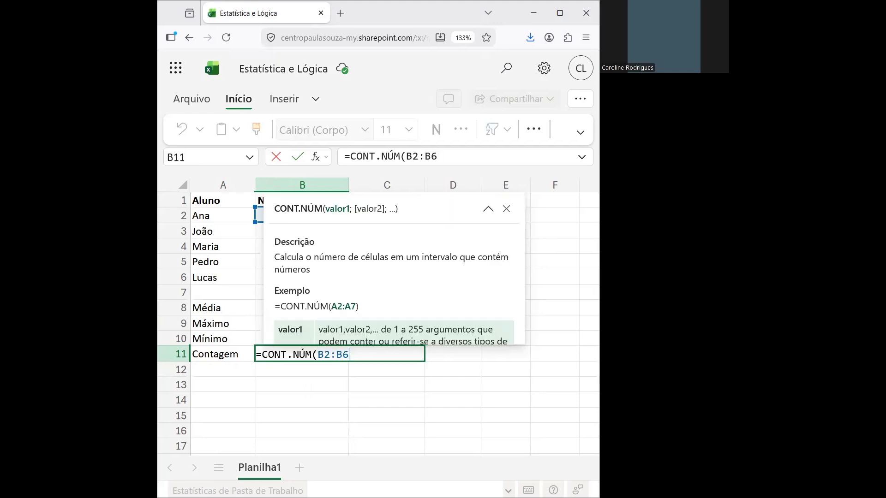
pyautogui.write(')')
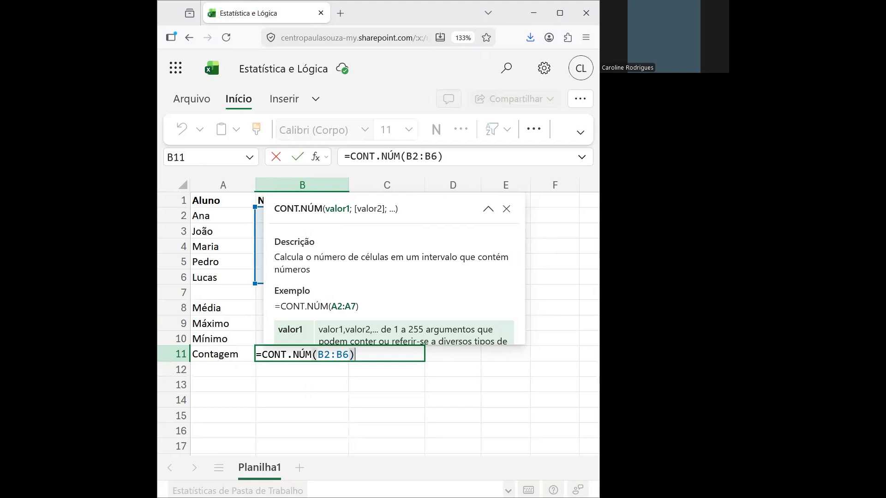
pyautogui.press('Return')
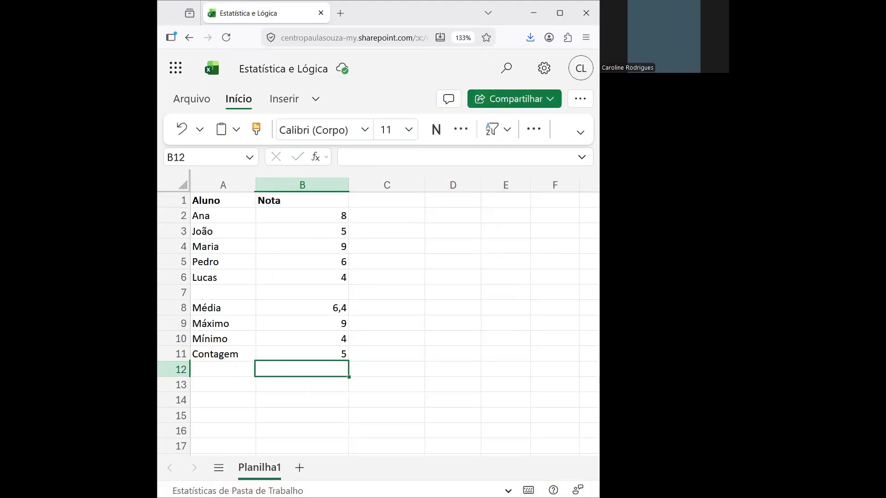
pyautogui.click(336, 357)
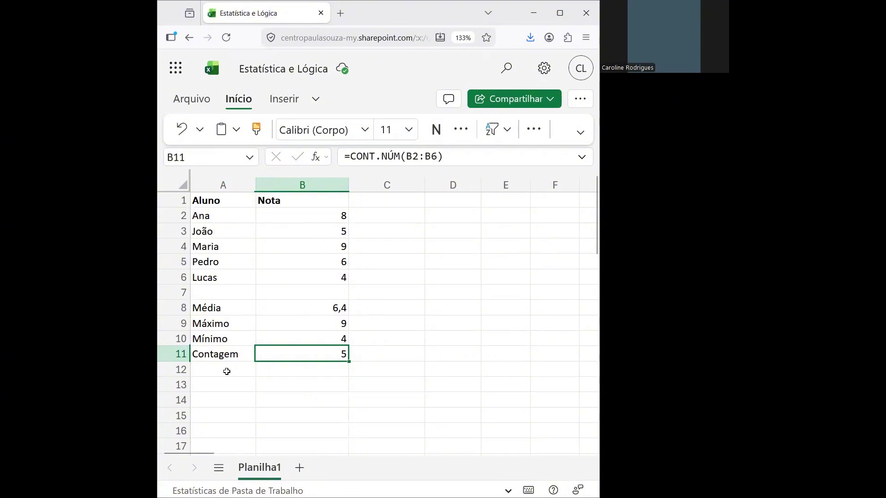
pyautogui.click(394, 359)
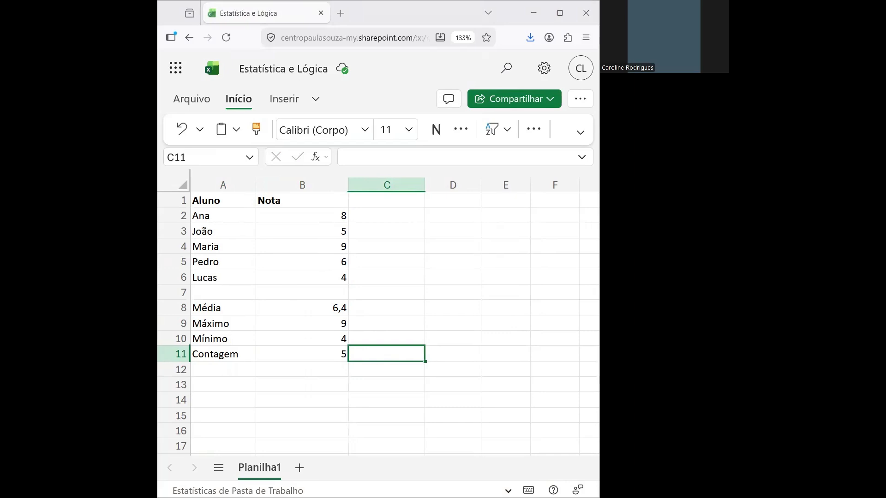
# Add the column header Situação in C1, beside Nota, and make it bold
pyautogui.doubleClick(378, 198)
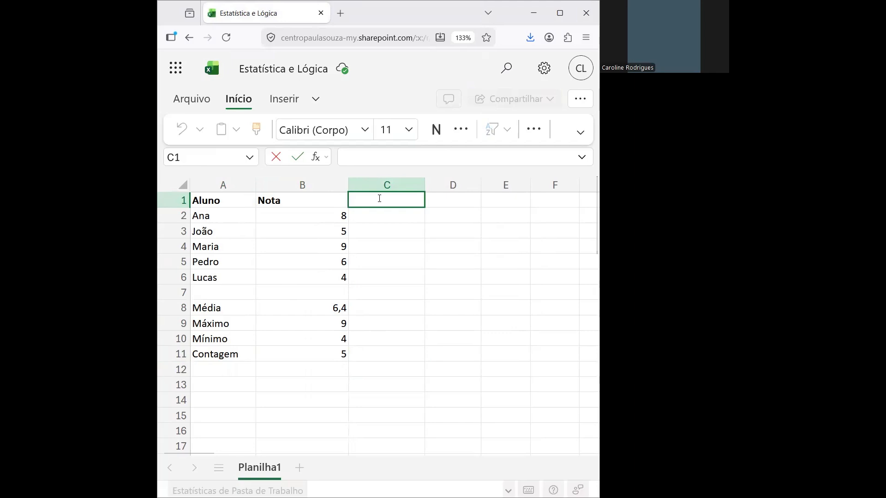
pyautogui.write('s')
pyautogui.press('BackSpace')
pyautogui.write('SI')
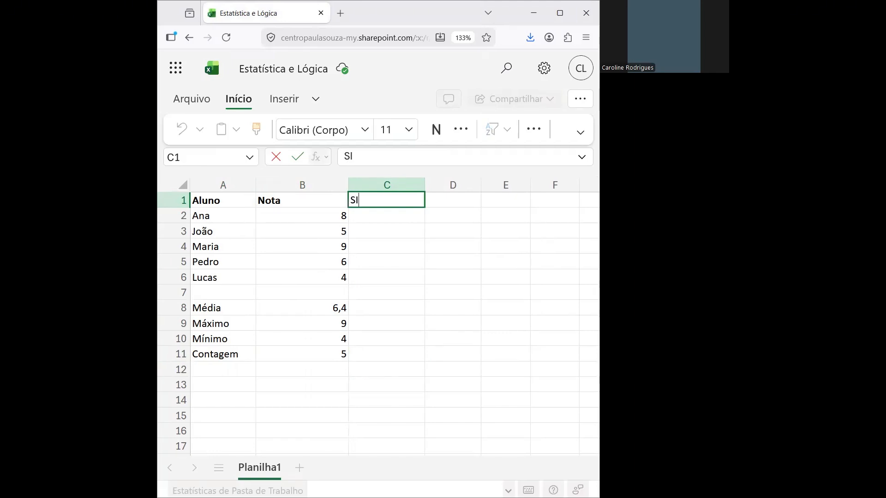
pyautogui.press('BackSpace')
pyautogui.write('ituação')
pyautogui.click(406, 220)
pyautogui.click(398, 202)
pyautogui.click(435, 130)
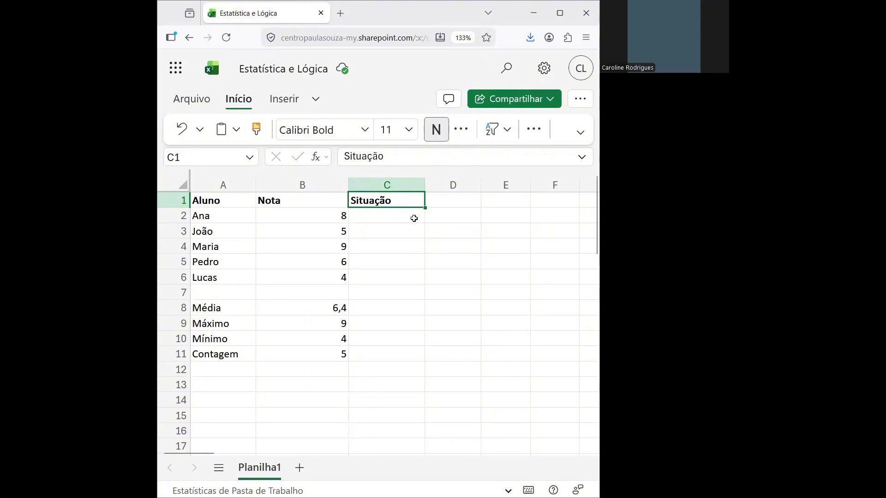
# Enter the label Função SE in A12, below Contagem
pyautogui.click(238, 371)
pyautogui.write('F')
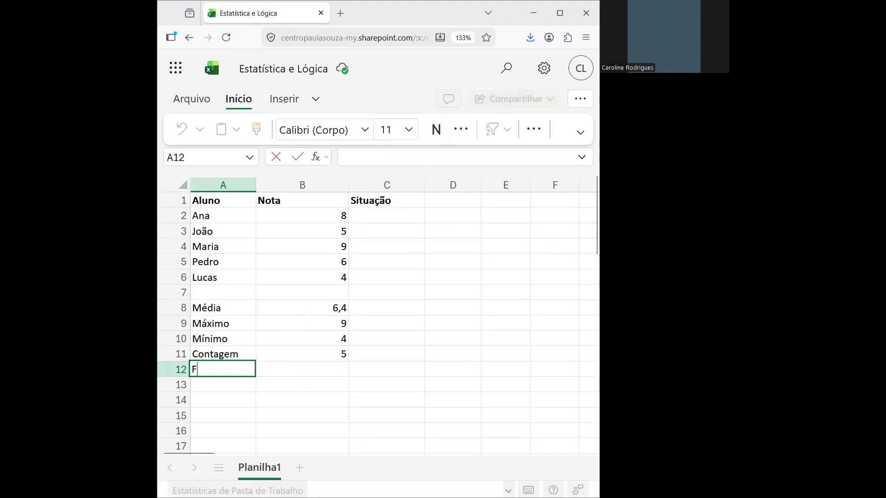
pyautogui.write('unção SE')
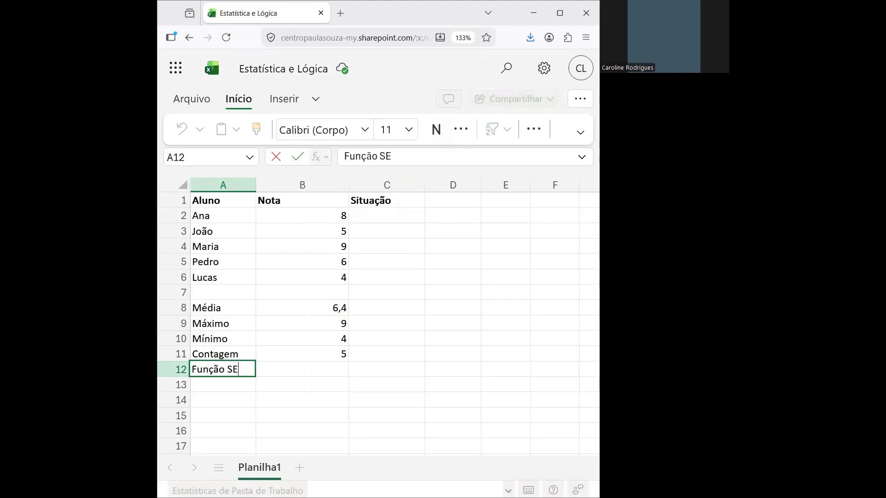
pyautogui.click(277, 372)
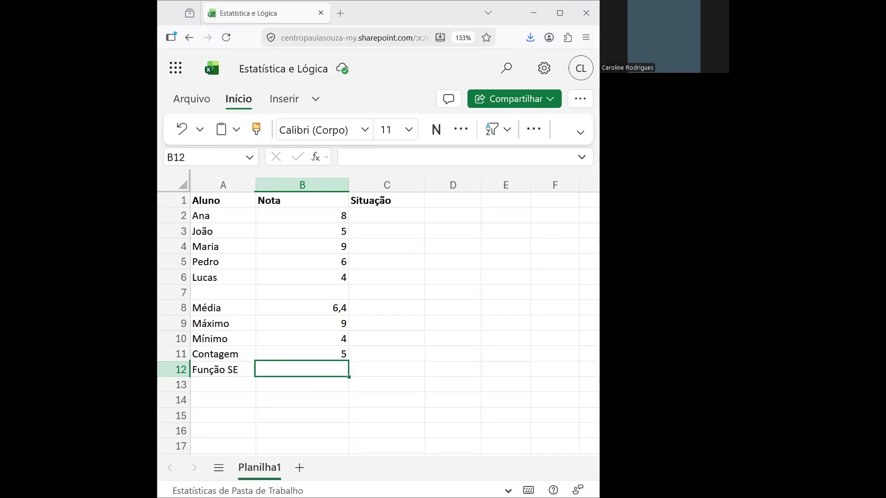
# Widen column C slightly and classify the first student in C2 with =SE(B2>=6;"Aprovado";"Reprovado")
pyautogui.moveTo(424, 185); pyautogui.dragTo(436, 185)
pyautogui.click(391, 215)
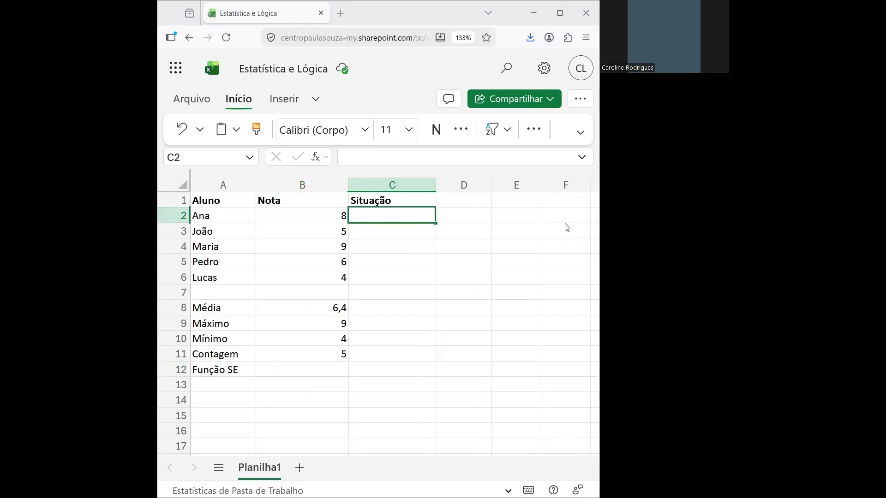
pyautogui.doubleClick(393, 220)
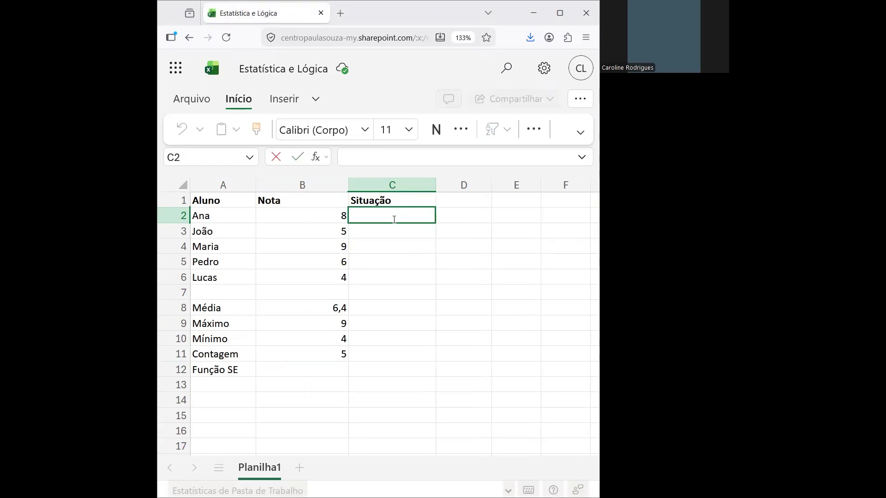
pyautogui.write('=')
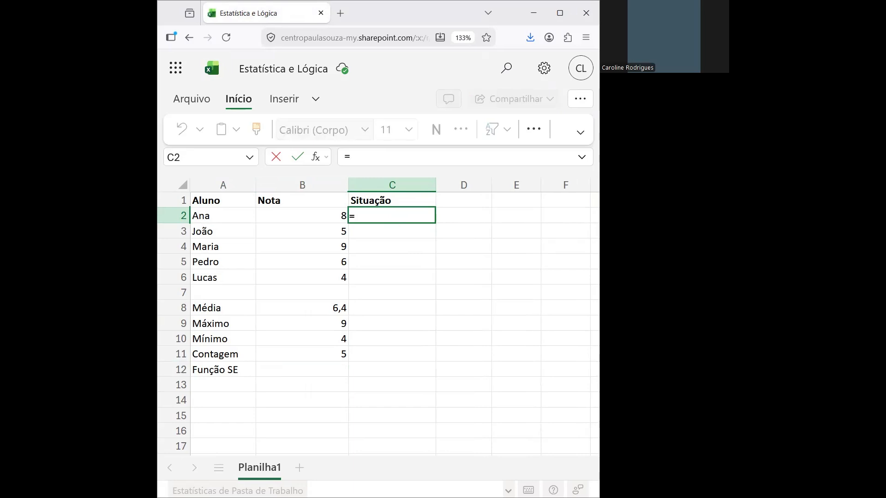
pyautogui.write('SE')
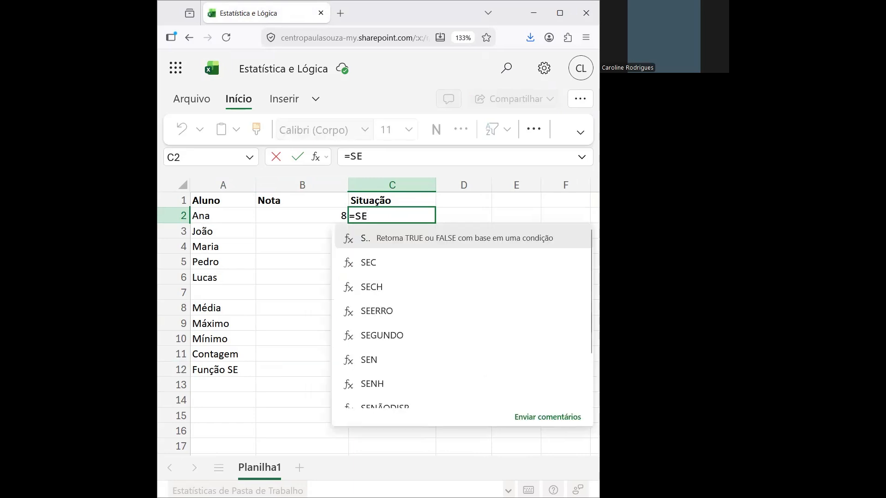
pyautogui.write('(')
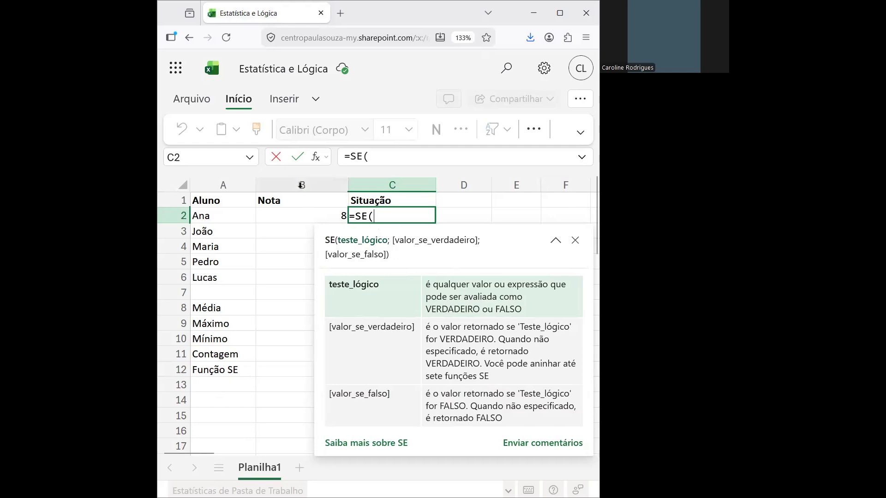
pyautogui.write('B2')
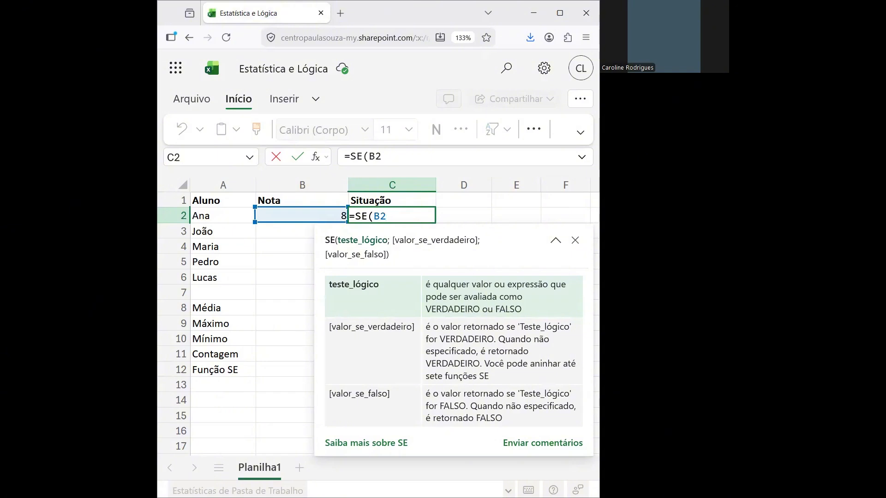
pyautogui.write('>=6')
pyautogui.write(';')
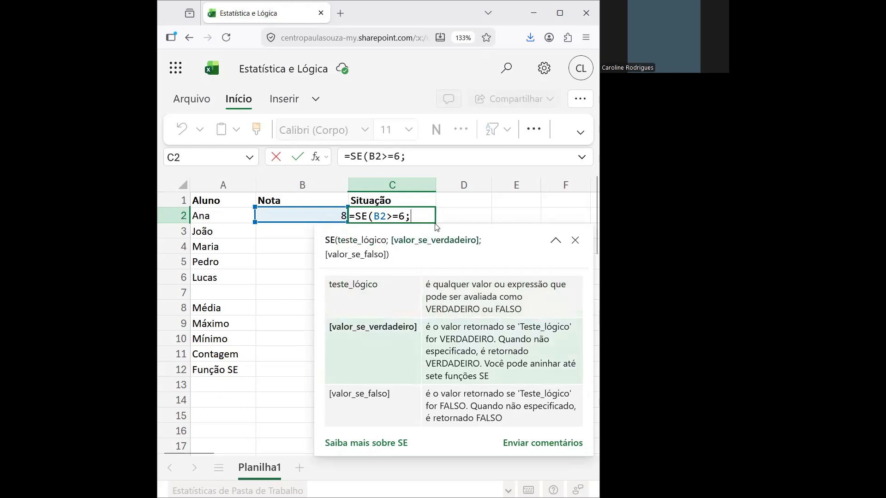
pyautogui.write('"Aprovado"')
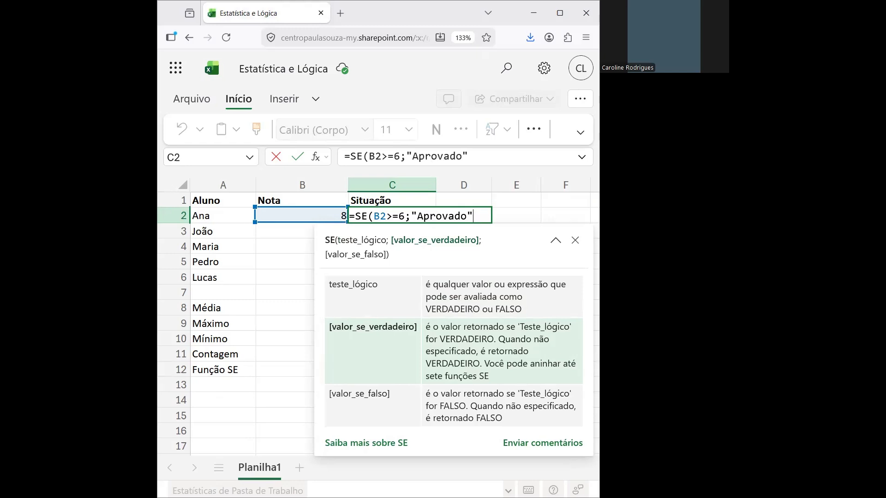
pyautogui.write(';')
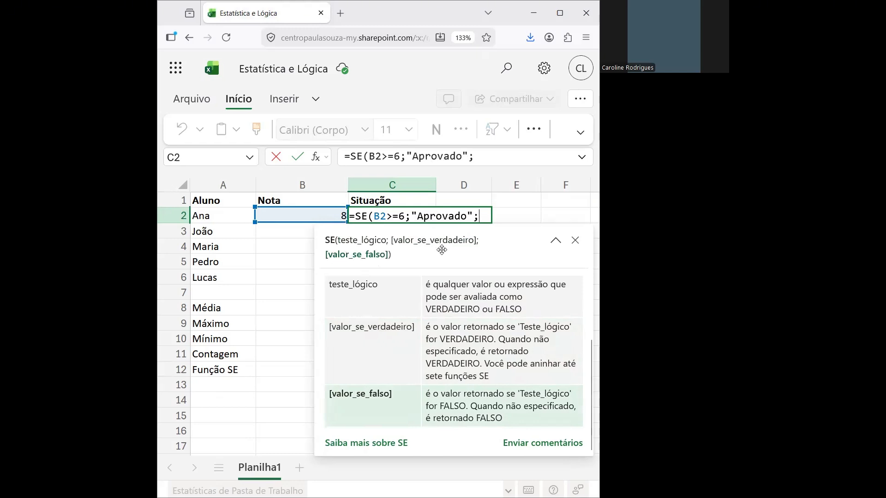
pyautogui.write('"Reprovado"')
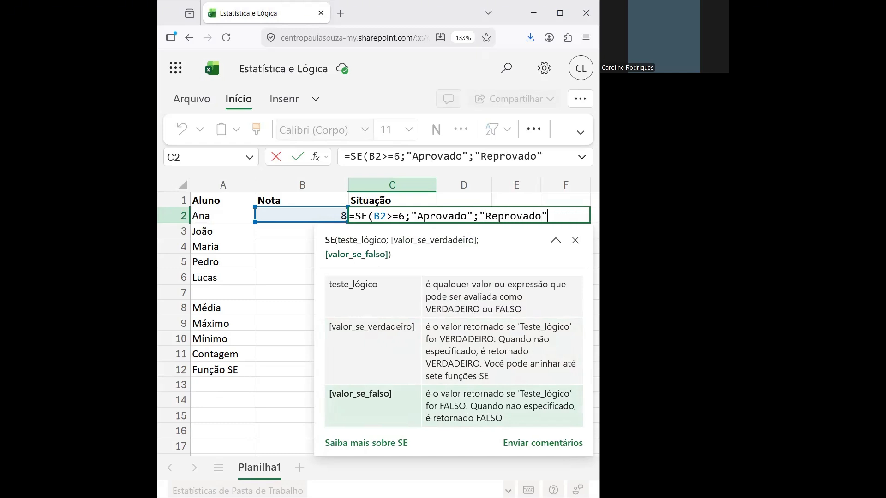
pyautogui.write(')')
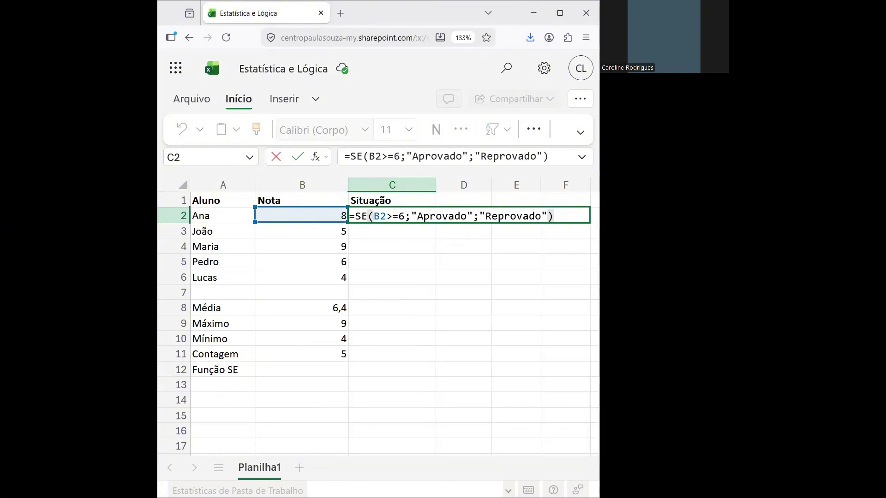
pyautogui.press('Return')
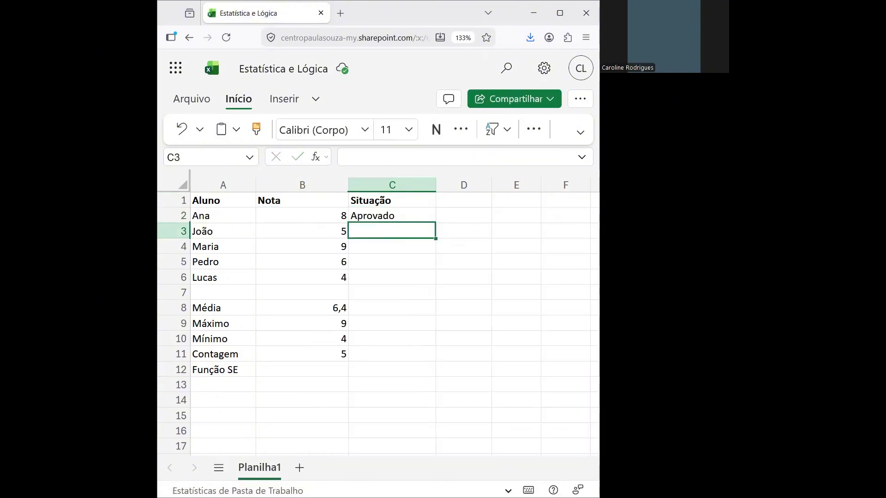
# Compare the Situação formula in C2 with the grades in B2, B3 and B6, and reselect C2
pyautogui.click(370, 214)
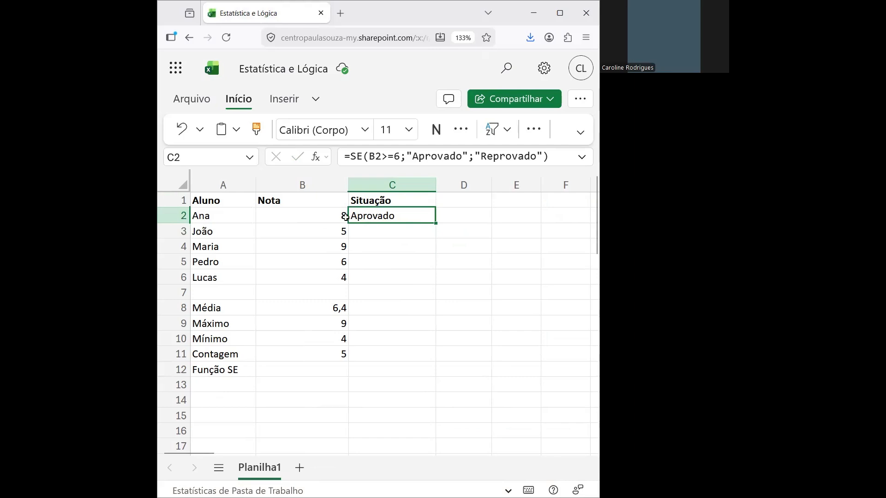
pyautogui.click(301, 219)
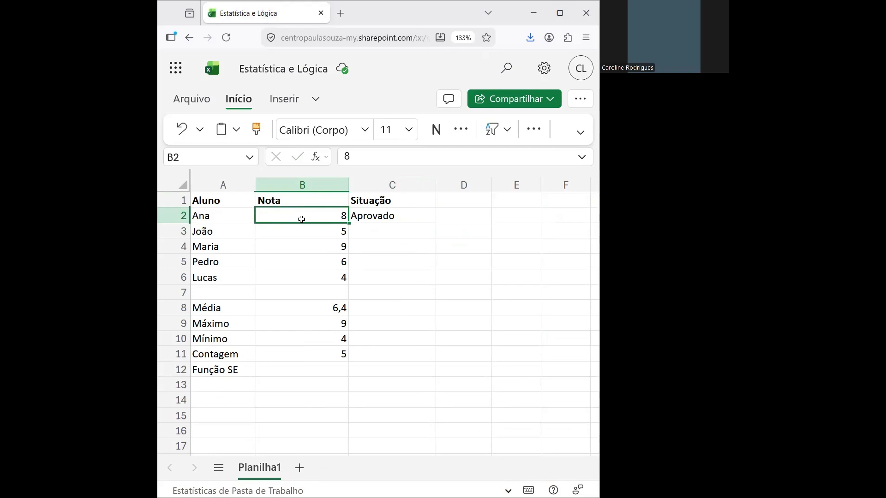
pyautogui.click(301, 232)
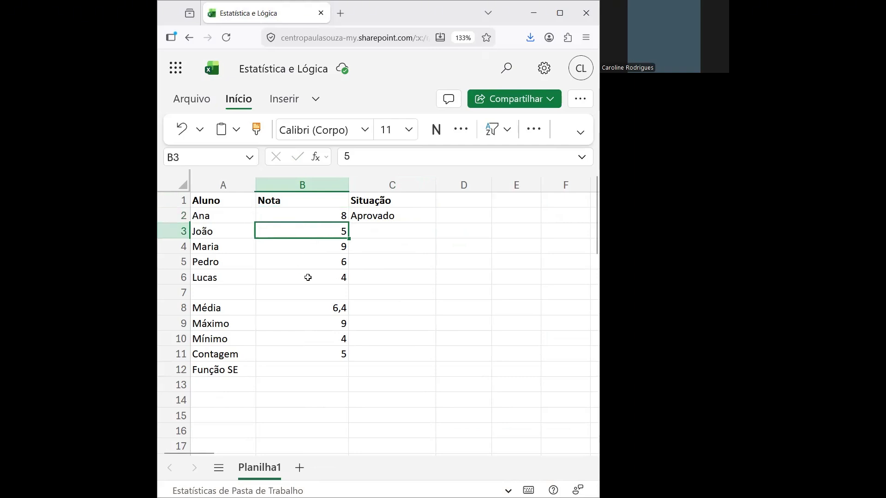
pyautogui.click(308, 277)
pyautogui.click(404, 220)
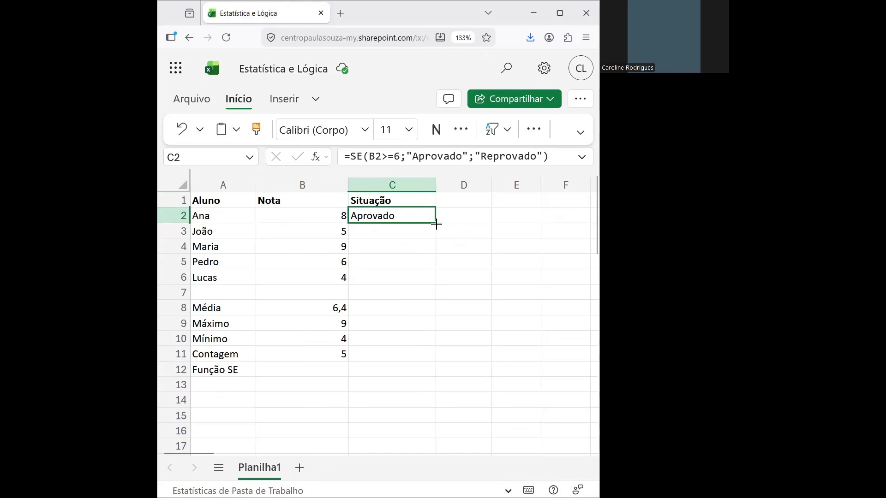
# Fill the Situação formula from C2 down to C6 for the remaining students
pyautogui.moveTo(436, 224); pyautogui.dragTo(434, 277)
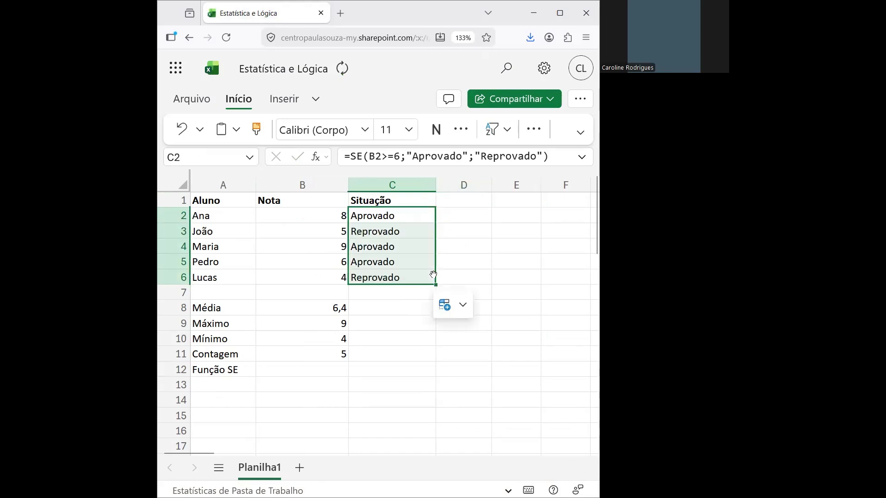
pyautogui.click(464, 230)
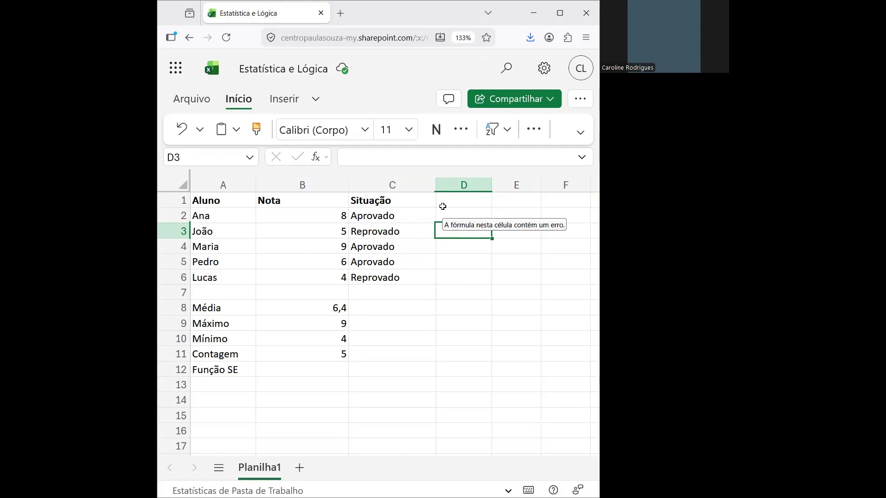
# Check the grades in B3:B6 against the Situação results, and compare the SE formulas in C2, C3 and C6
pyautogui.click(335, 229)
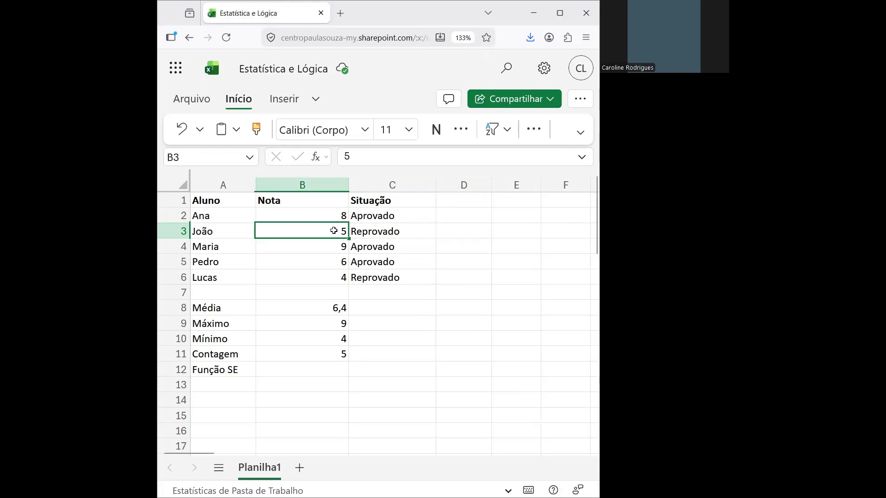
pyautogui.click(385, 235)
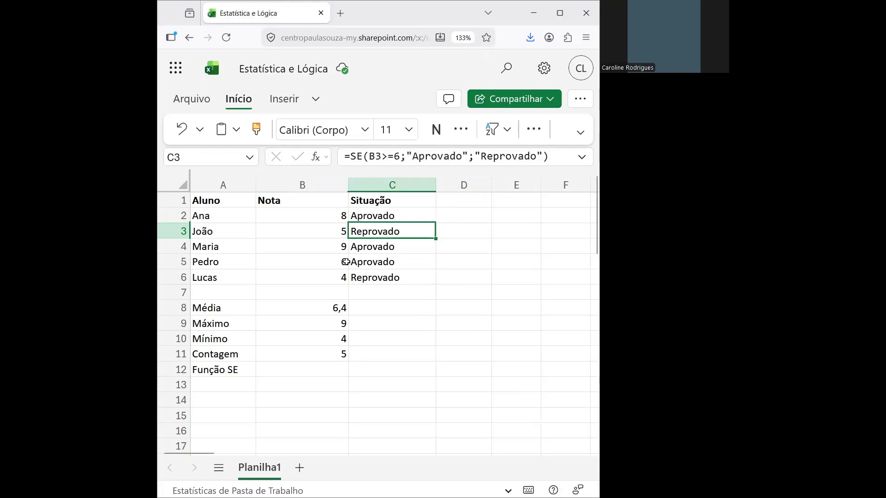
pyautogui.click(328, 249)
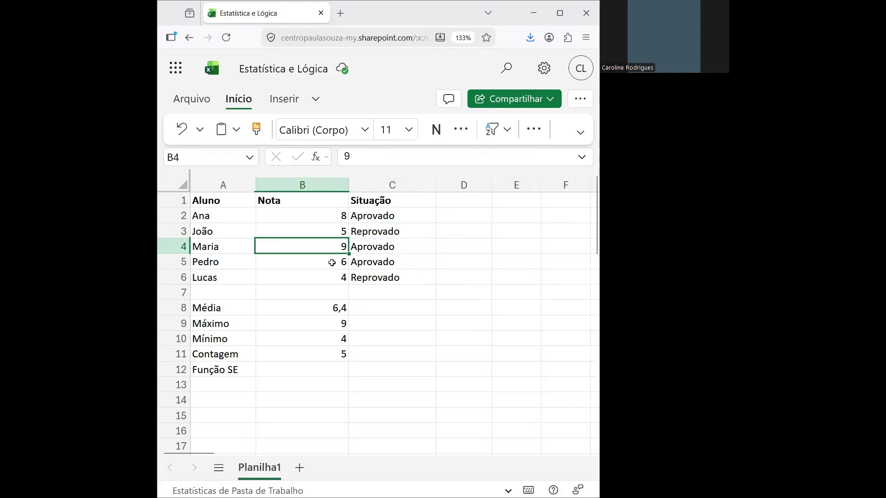
pyautogui.click(318, 266)
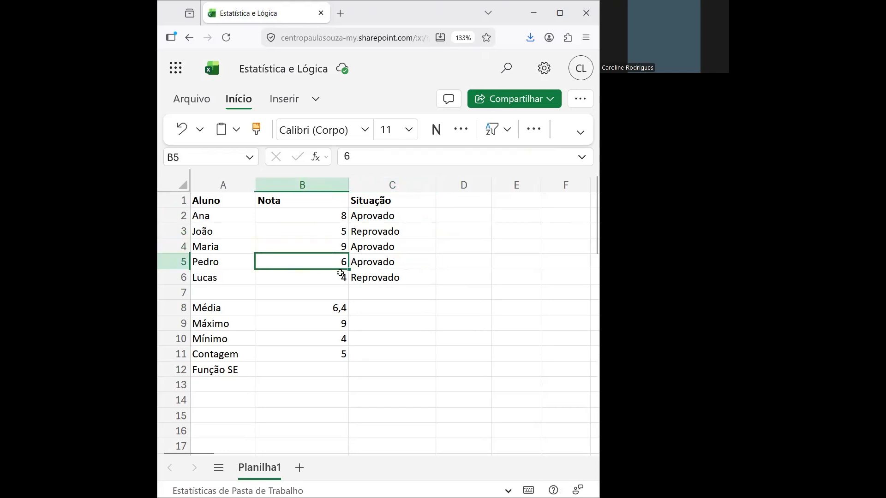
pyautogui.click(331, 279)
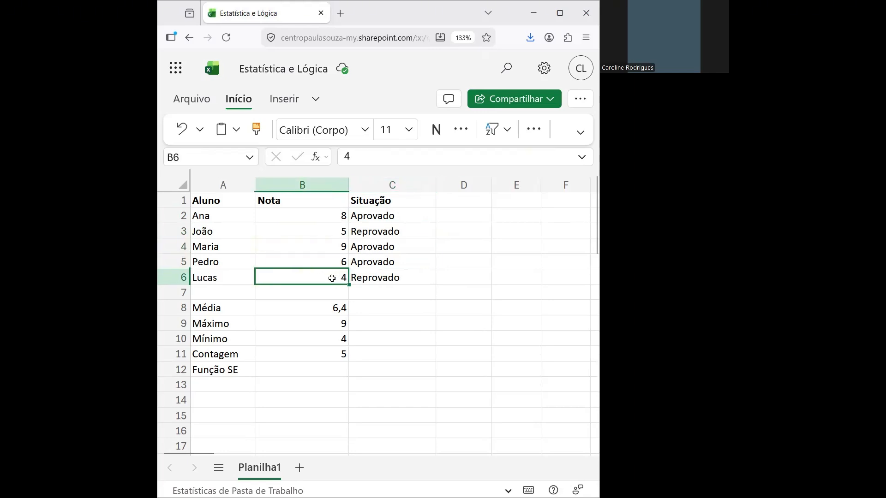
pyautogui.click(396, 279)
pyautogui.click(429, 292)
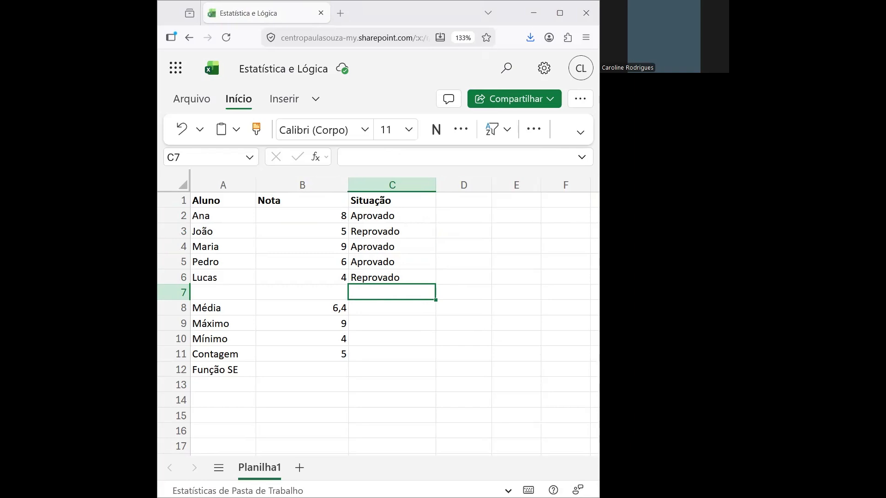
pyautogui.click(405, 218)
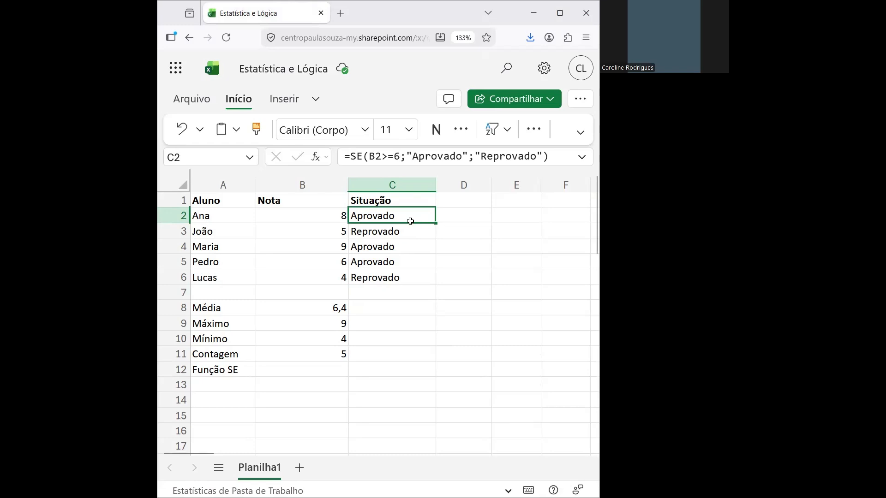
pyautogui.click(404, 234)
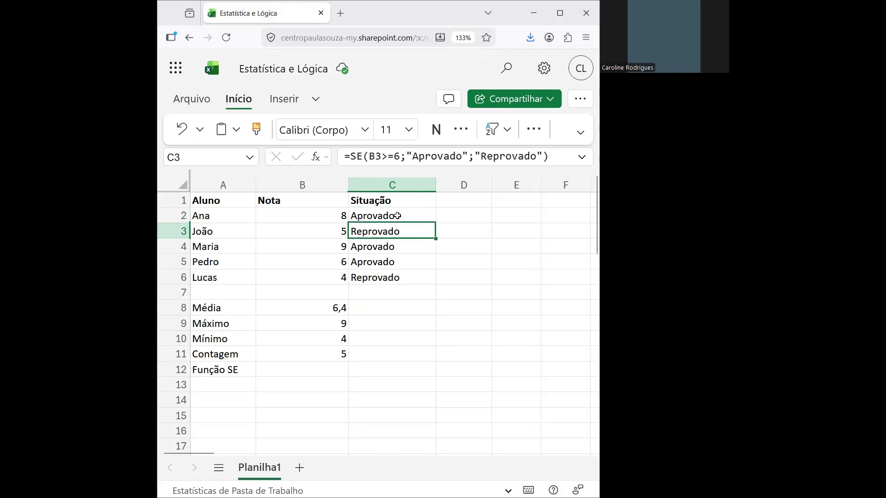
# Try to create a new conditional formatting rule from C2, entering B2>=6 as the range it applies to and choosing the green fill style
pyautogui.click(397, 212)
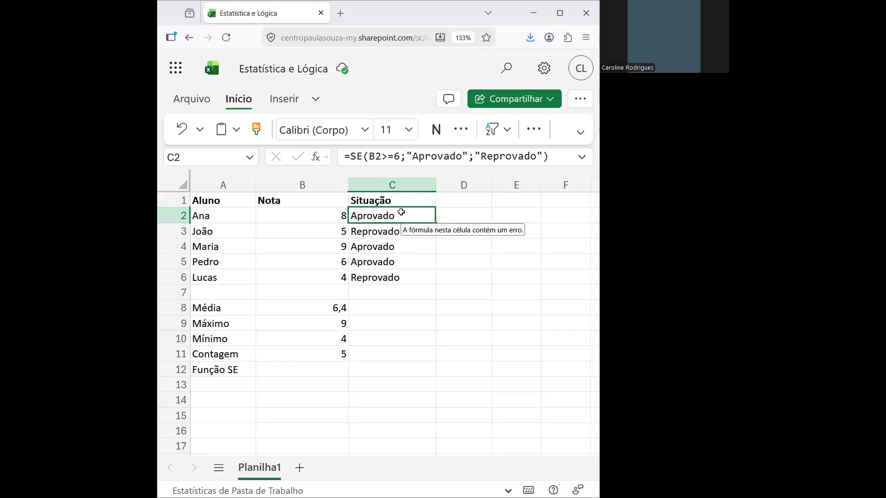
pyautogui.rightClick(400, 218)
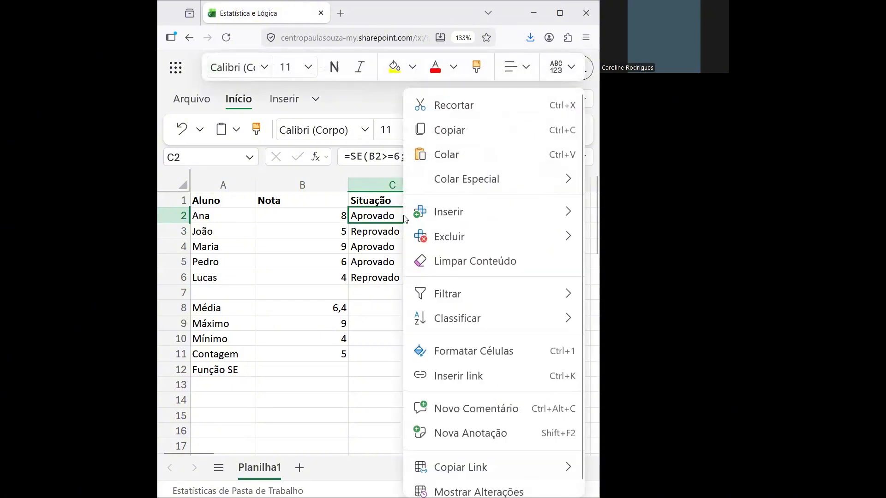
pyautogui.click(398, 216)
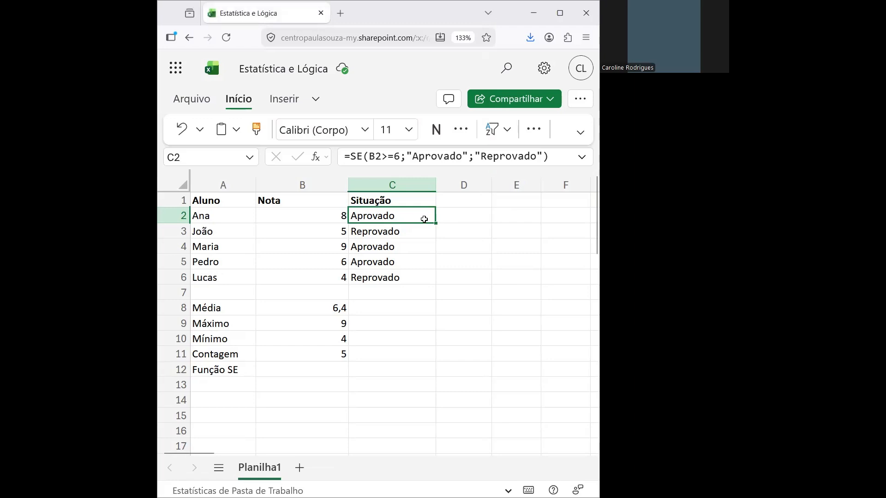
pyautogui.click(540, 131)
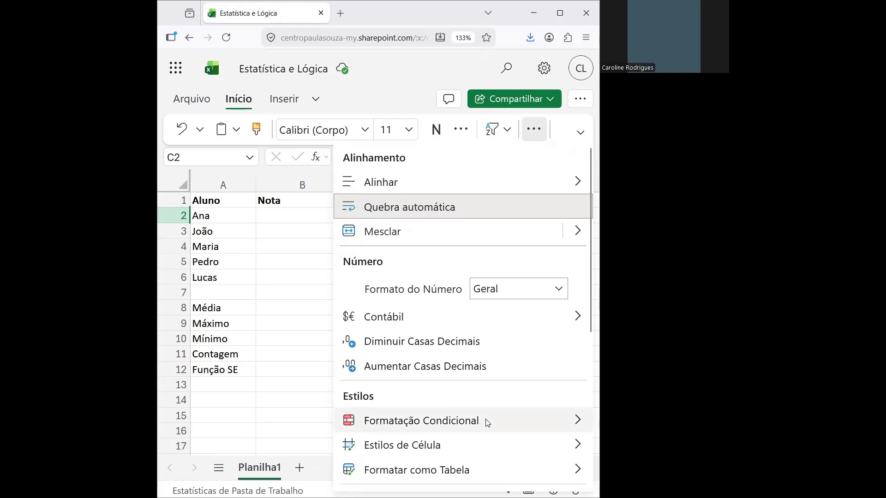
pyautogui.moveTo(488, 423)
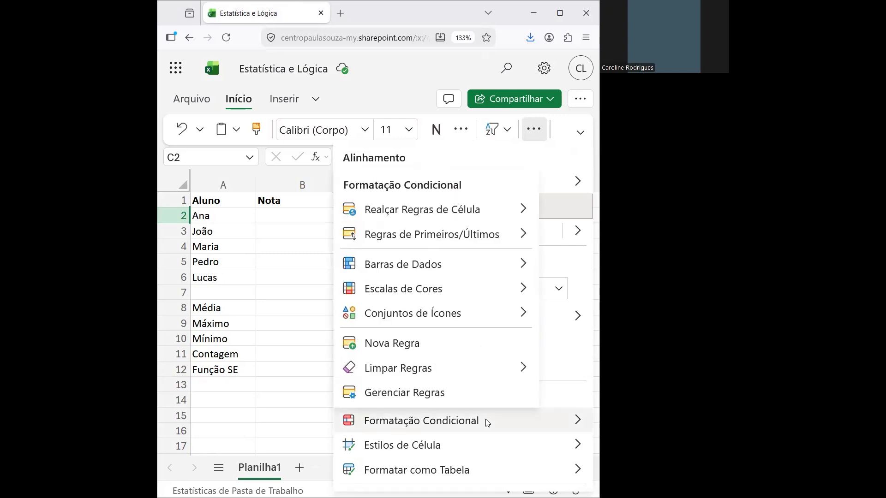
pyautogui.click(425, 351)
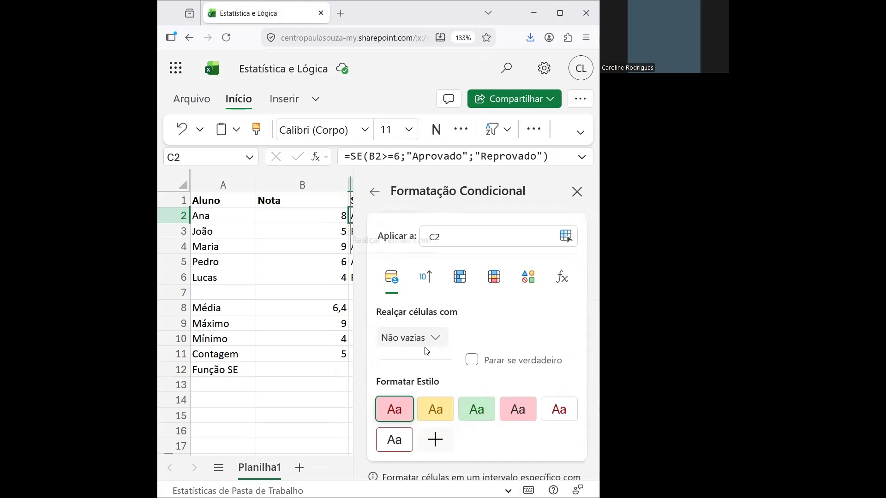
pyautogui.click(446, 238)
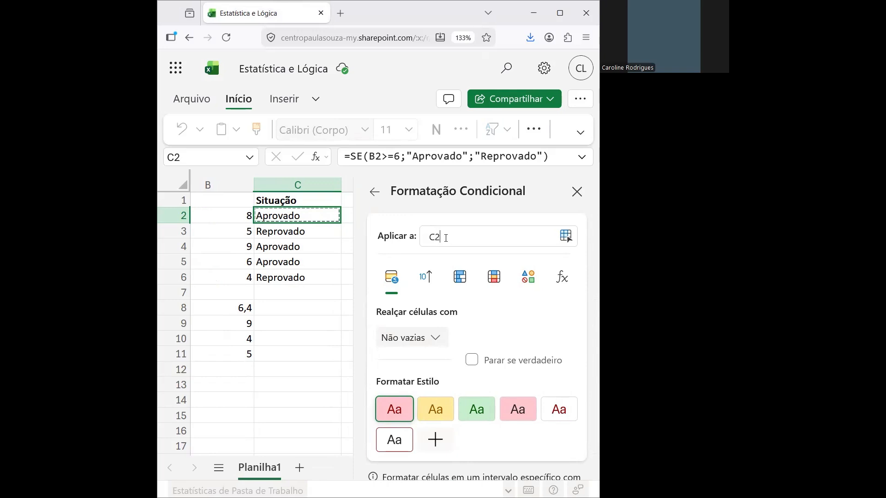
pyautogui.press('BackSpace')
pyautogui.press('BackSpace')
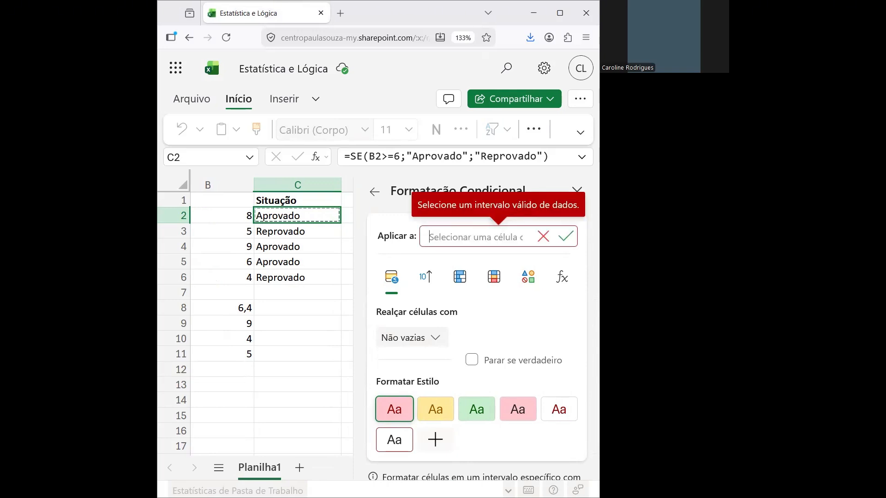
pyautogui.write('BSS')
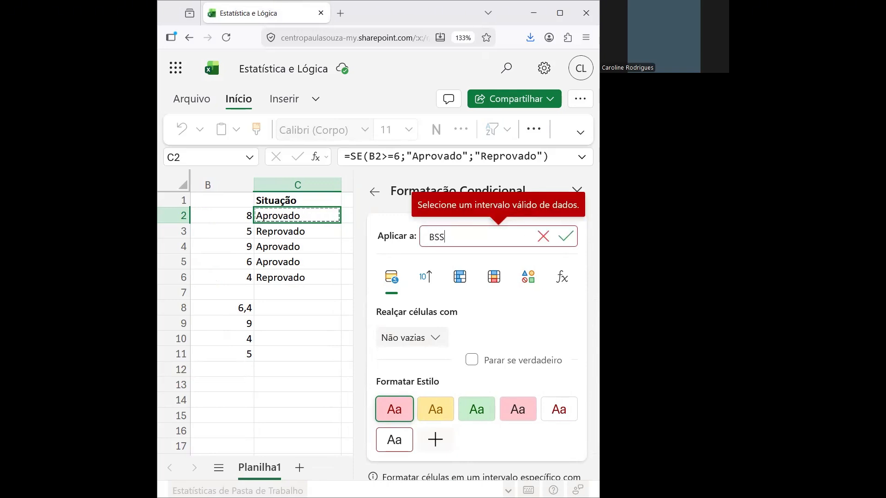
pyautogui.press('BackSpace')
pyautogui.write('2')
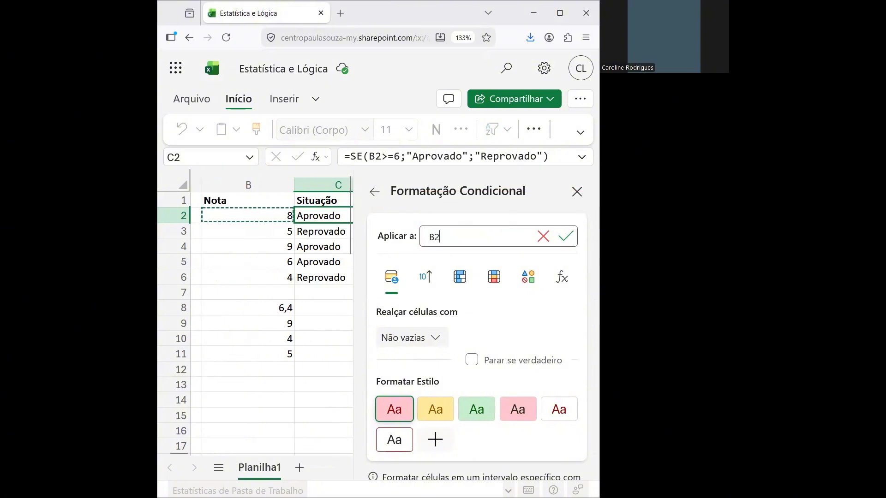
pyautogui.write('>=')
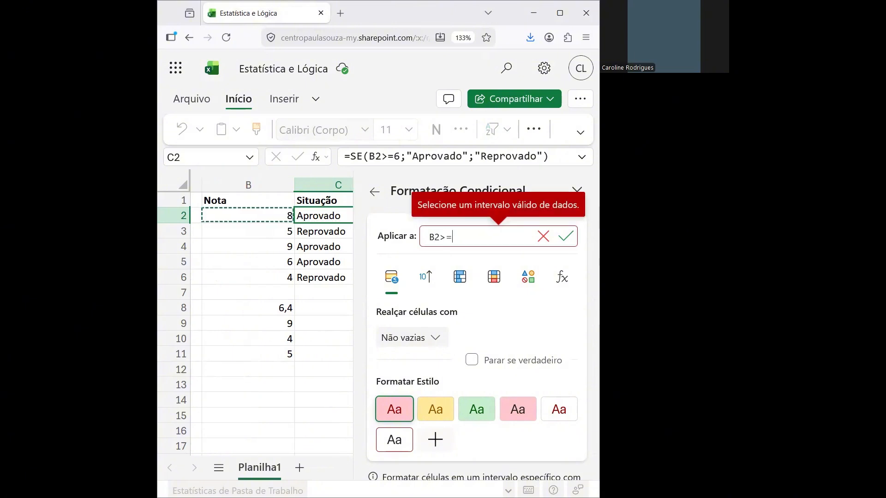
pyautogui.write('6')
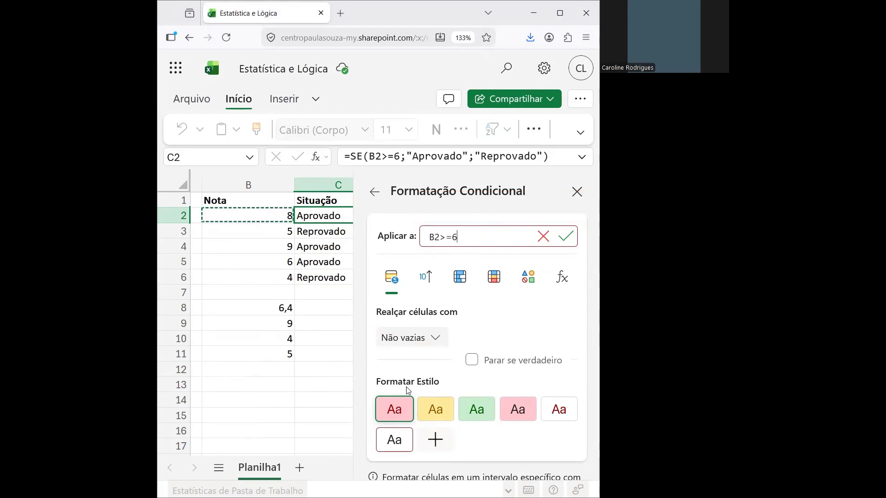
pyautogui.click(475, 409)
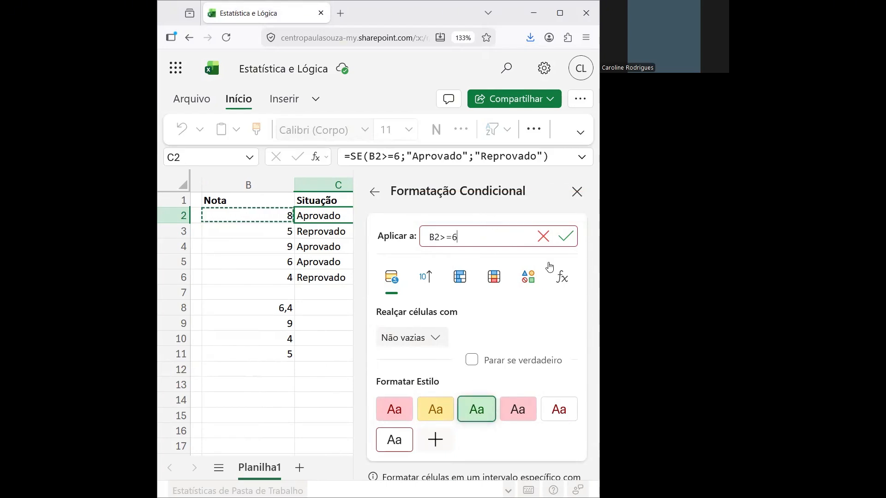
pyautogui.click(565, 236)
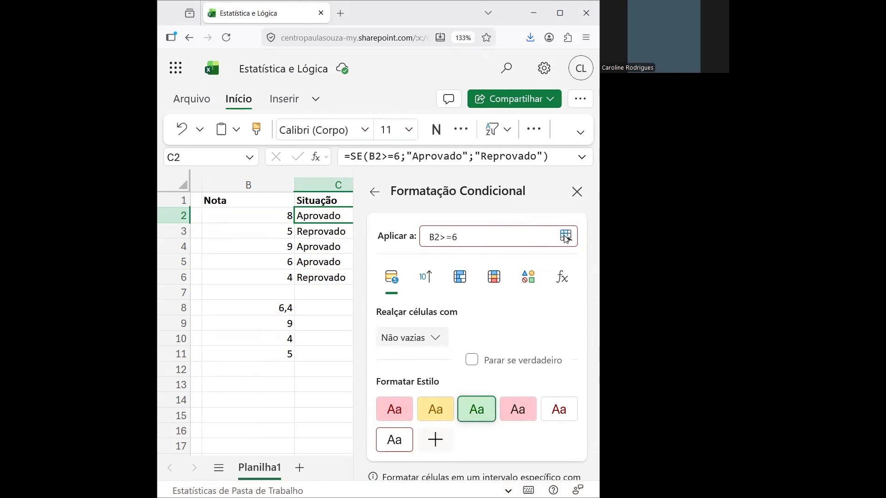
pyautogui.click(576, 192)
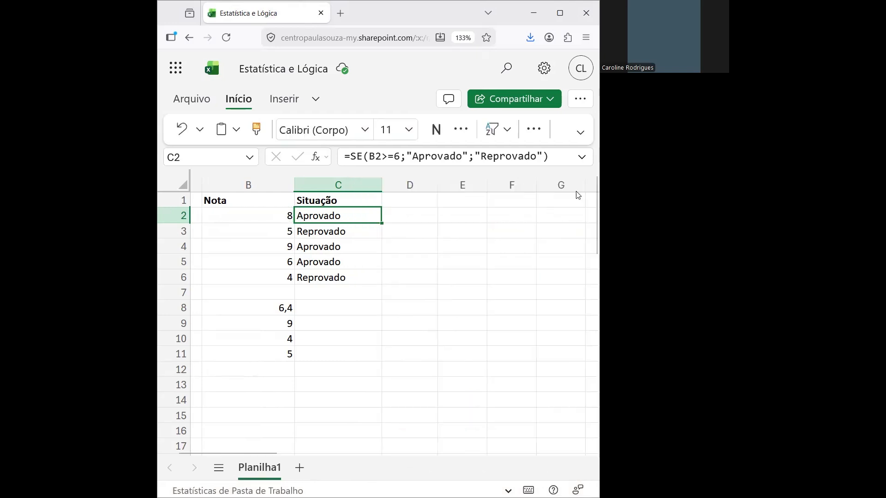
pyautogui.doubleClick(353, 219)
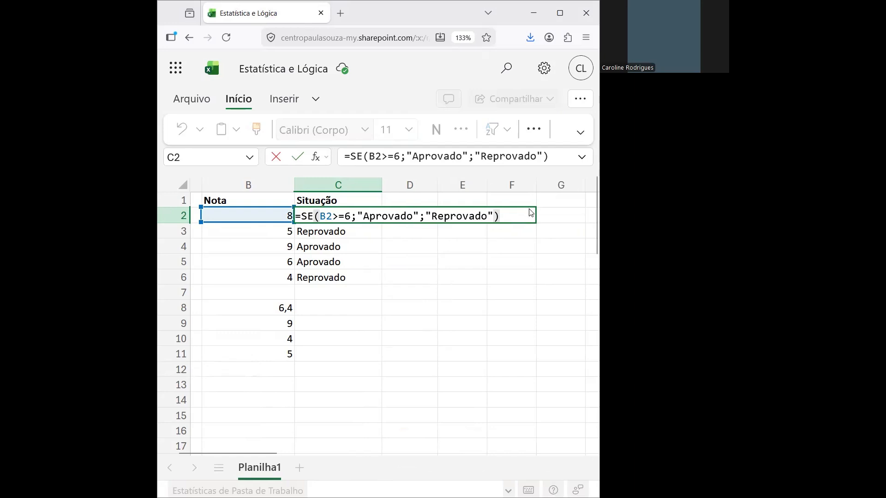
pyautogui.click(552, 210)
pyautogui.click(427, 215)
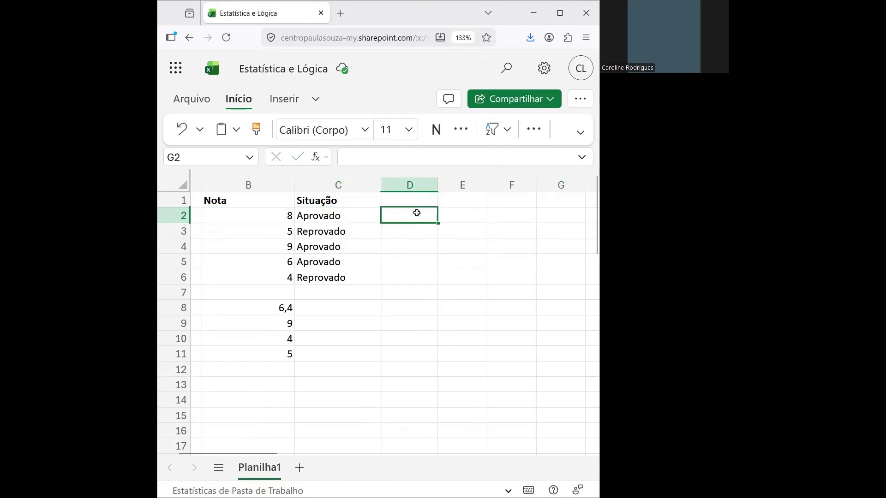
pyautogui.click(354, 216)
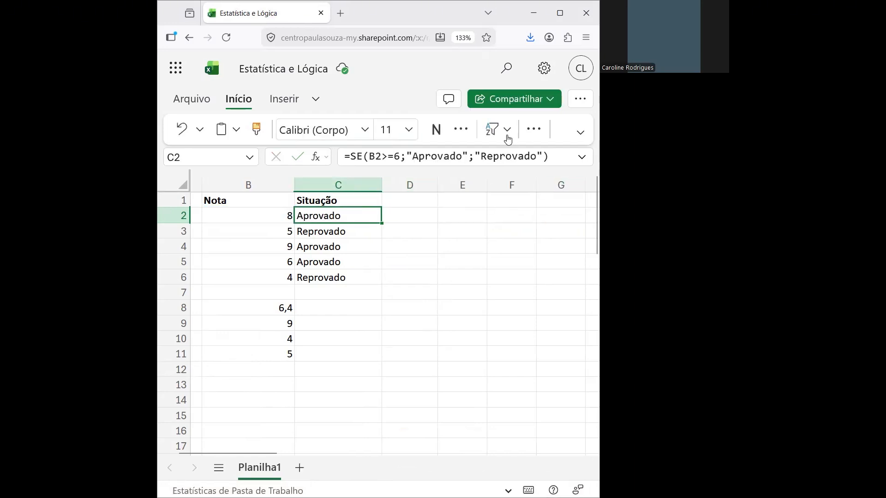
pyautogui.click(530, 129)
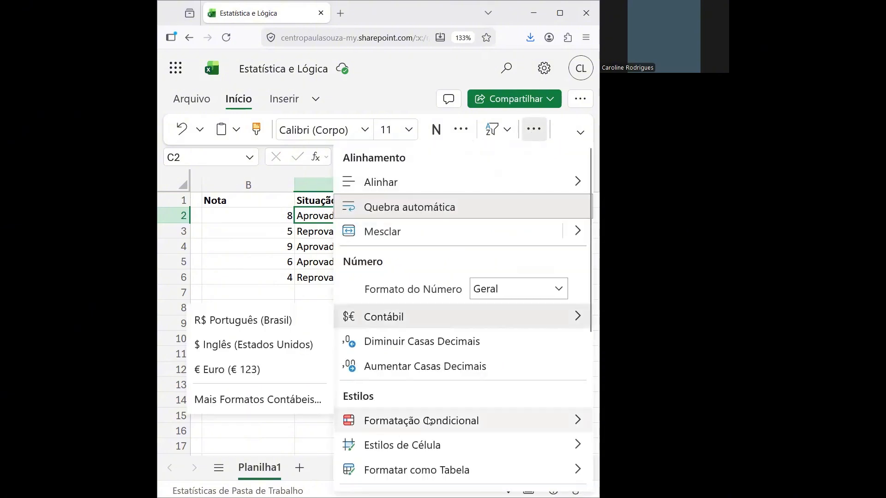
pyautogui.moveTo(429, 420)
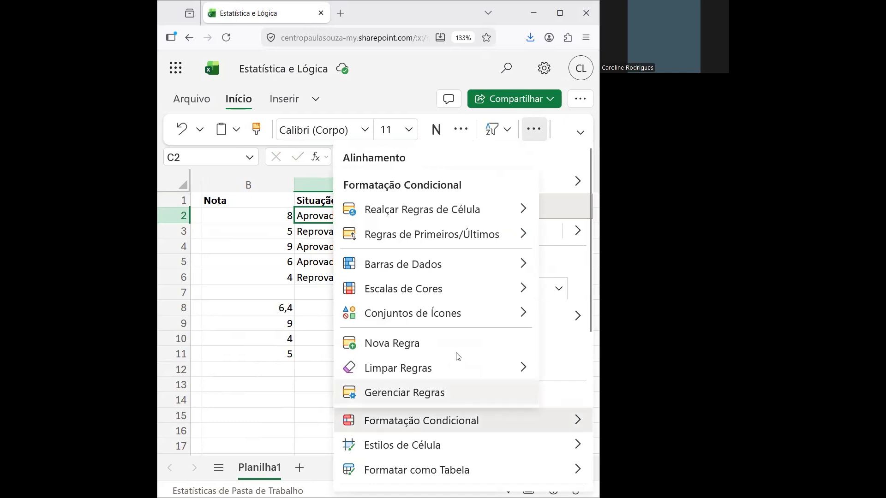
pyautogui.moveTo(502, 294)
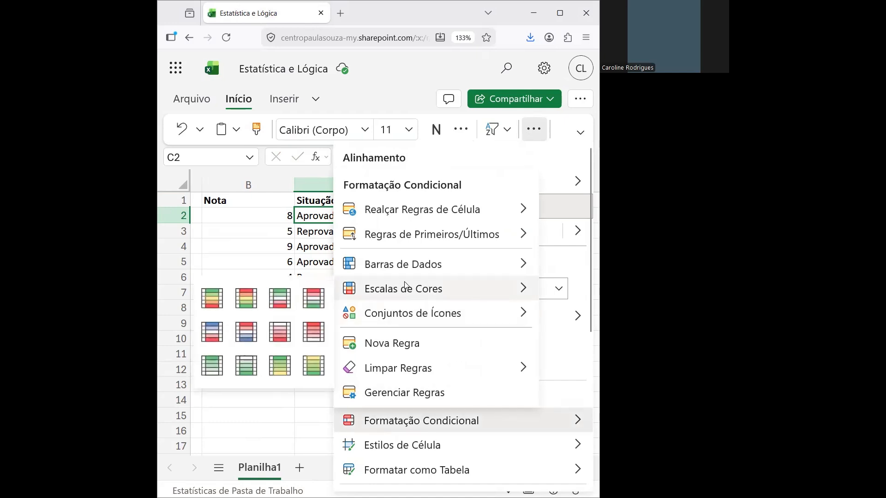
pyautogui.moveTo(490, 212)
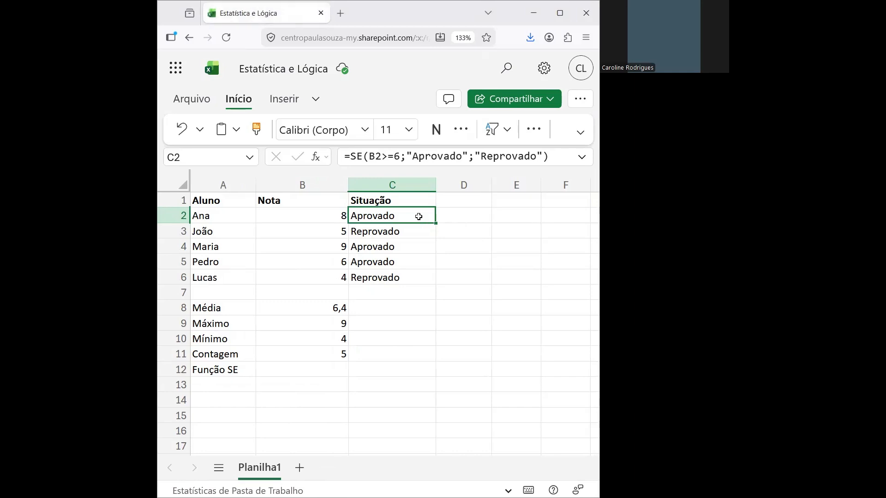
# Apply a conditional formatting rule to C2 that highlights a cell value greater than 6 with the green fill style
pyautogui.click(540, 137)
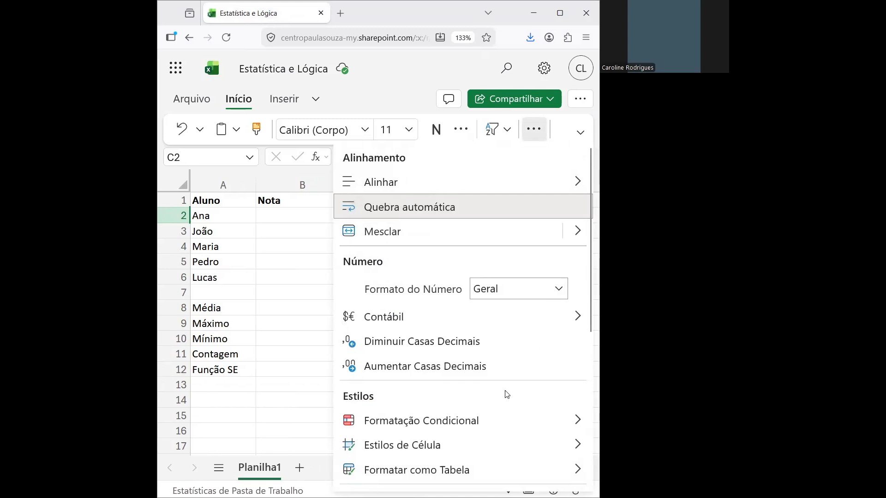
pyautogui.moveTo(508, 421)
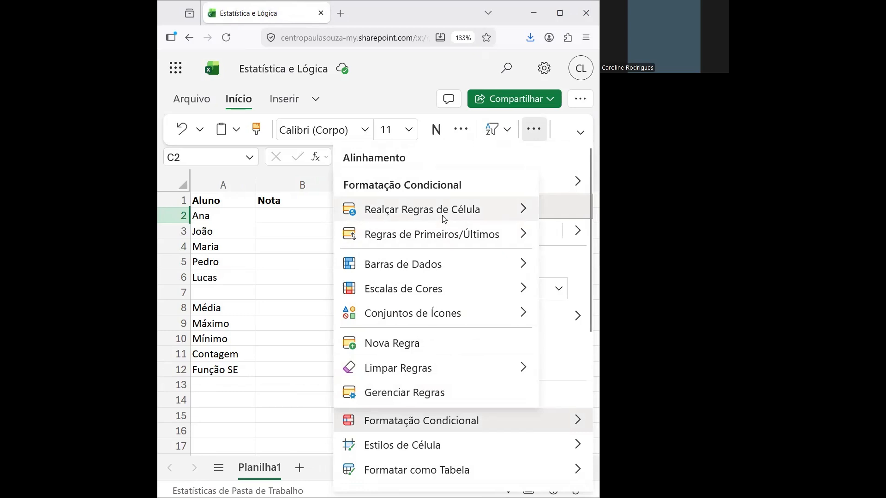
pyautogui.moveTo(444, 219)
pyautogui.click(300, 215)
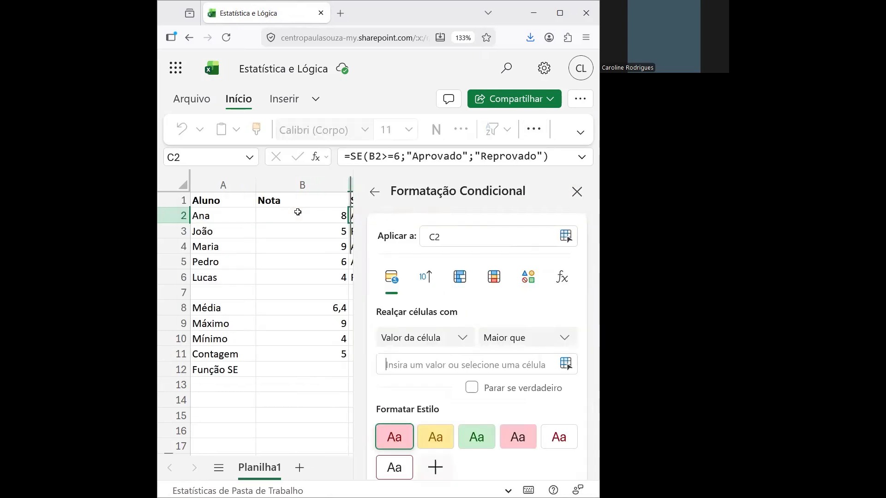
pyautogui.write('6')
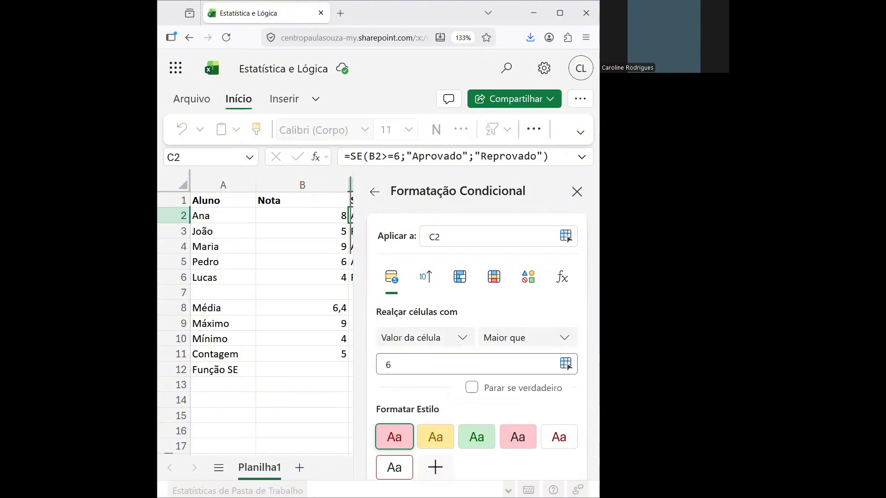
pyautogui.click(484, 437)
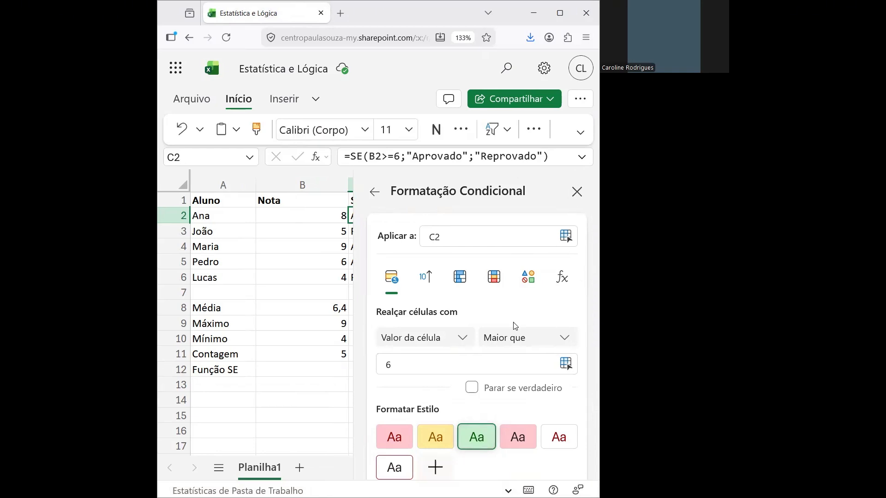
pyautogui.click(576, 192)
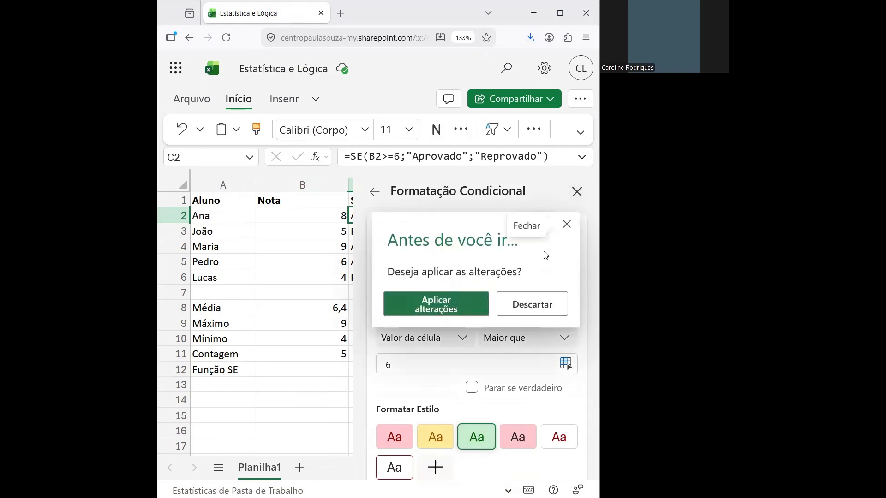
pyautogui.click(431, 314)
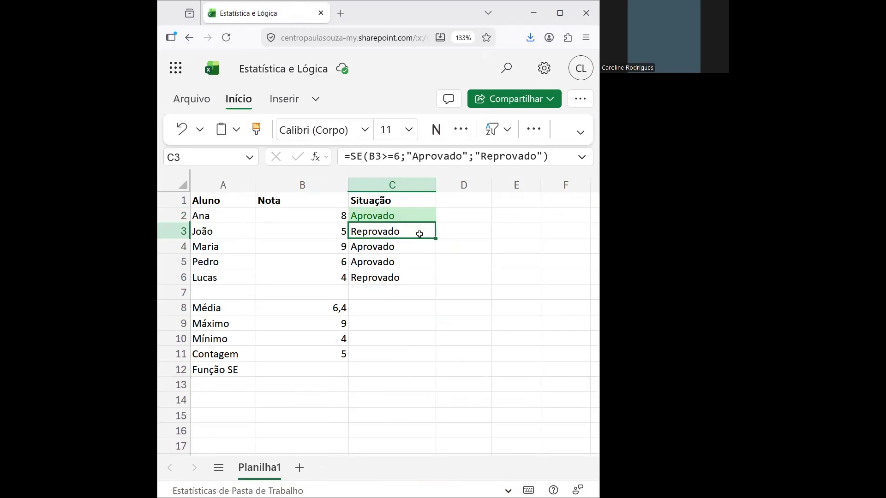
# Apply a conditional formatting rule to C3 that highlights a cell value greater than 6 with the green fill style
pyautogui.click(538, 131)
pyautogui.click(437, 183)
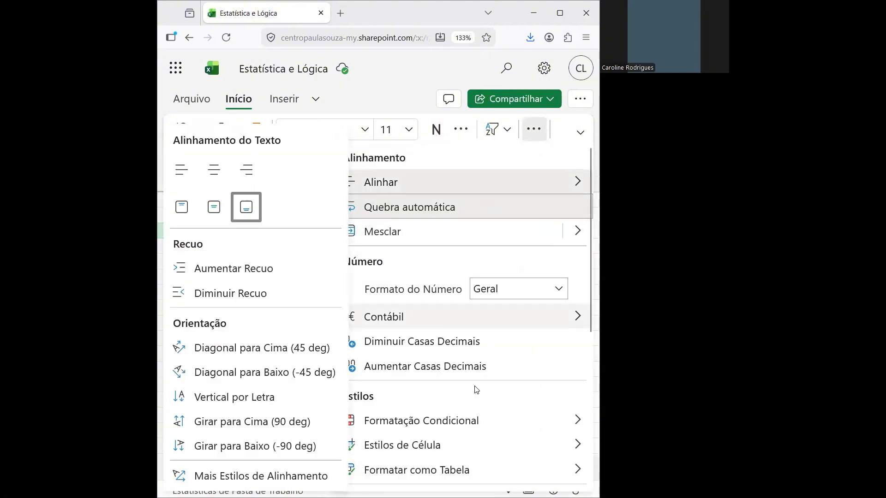
pyautogui.click(455, 421)
pyautogui.moveTo(419, 227)
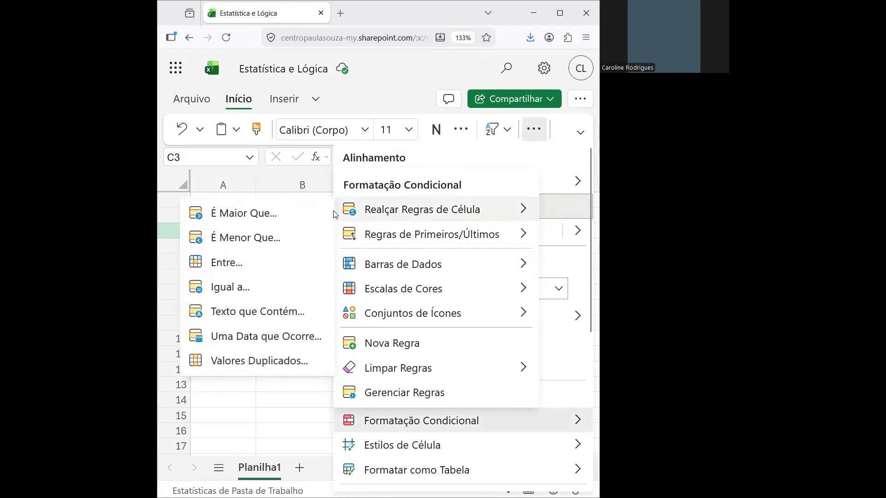
pyautogui.click(297, 212)
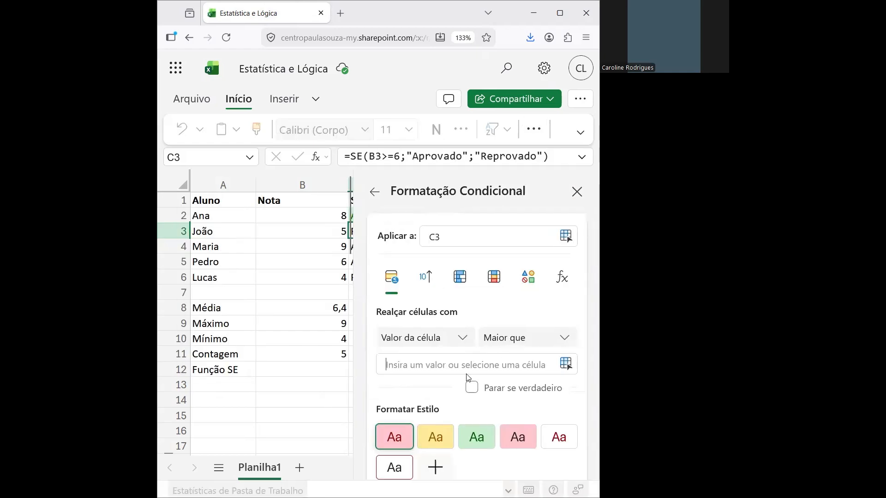
pyautogui.write('6')
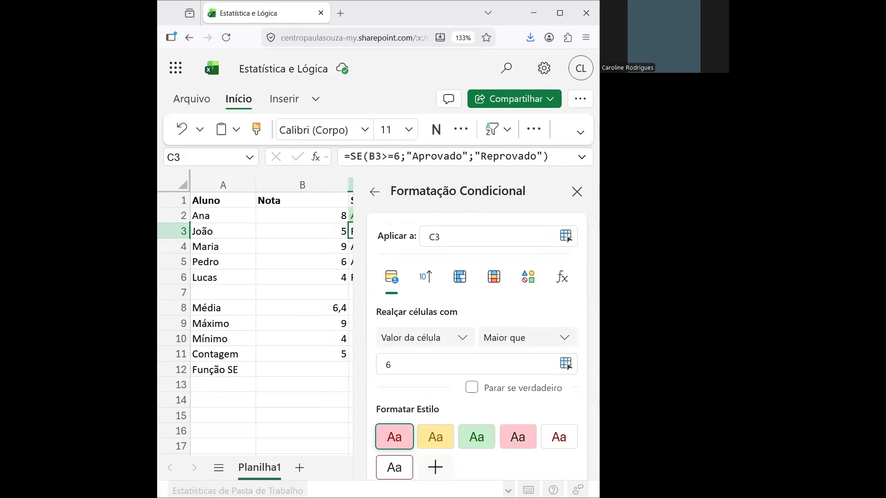
pyautogui.click(486, 439)
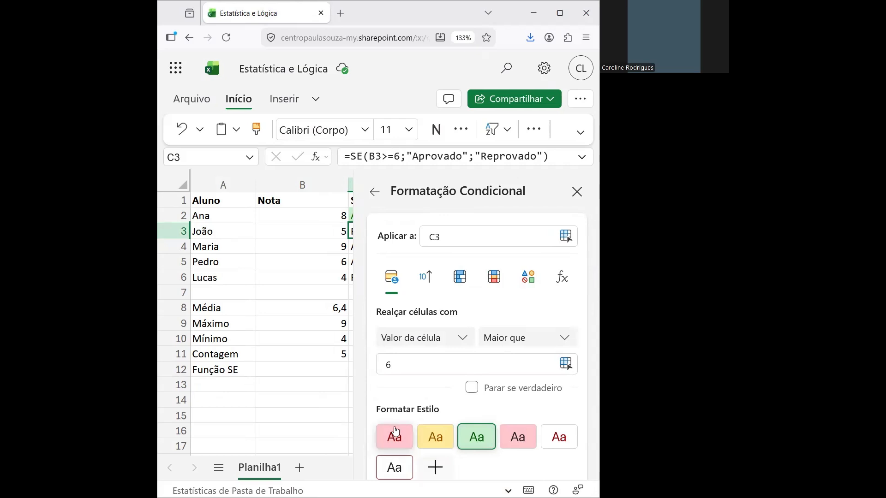
pyautogui.click(582, 196)
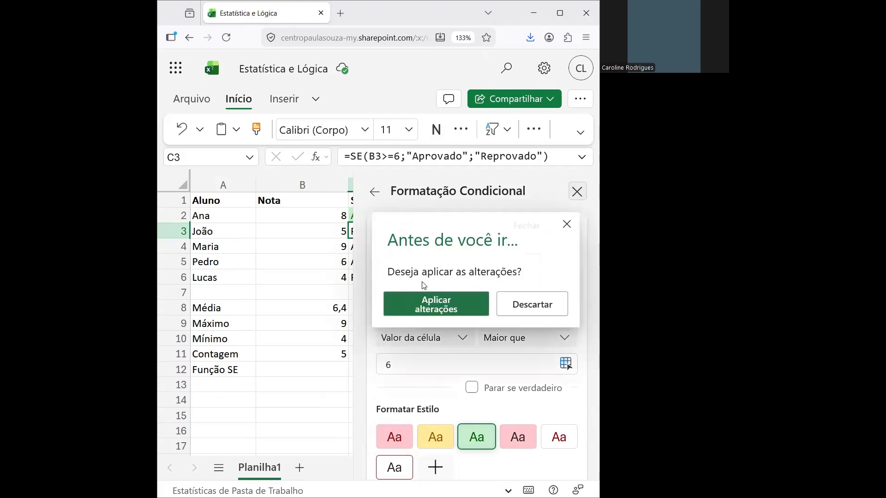
pyautogui.click(428, 301)
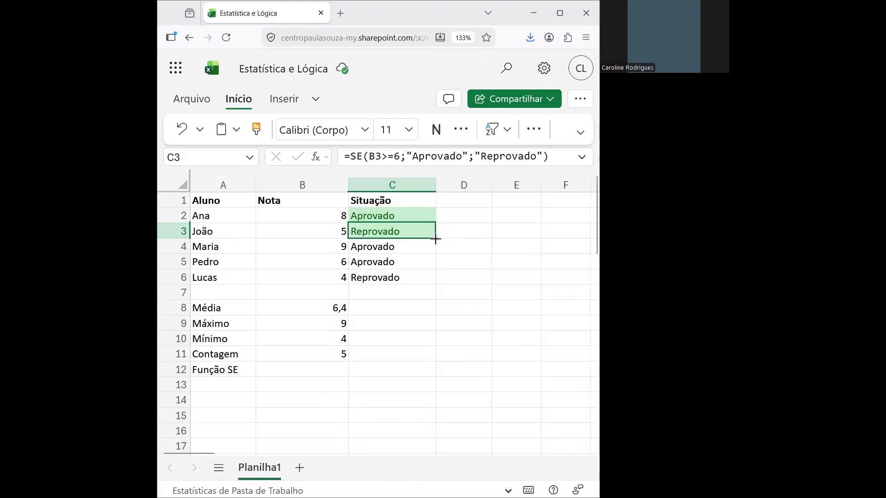
pyautogui.click(460, 233)
pyautogui.click(417, 231)
pyautogui.click(534, 131)
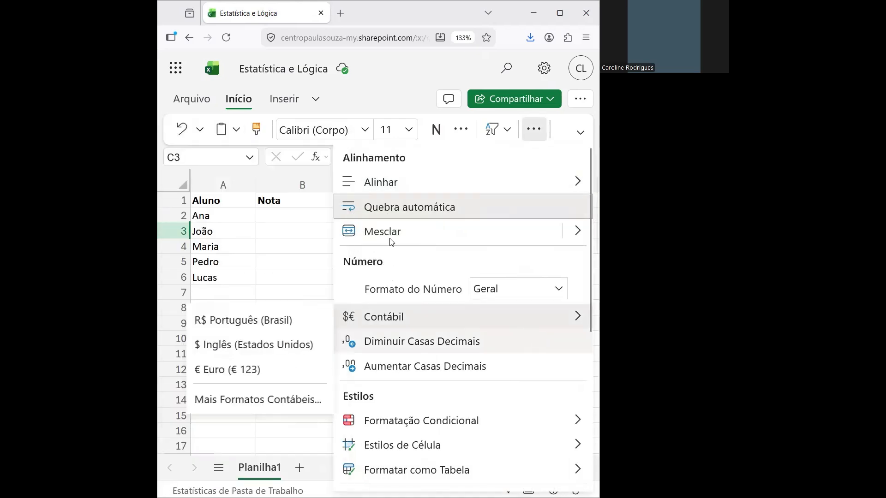
pyautogui.moveTo(419, 415)
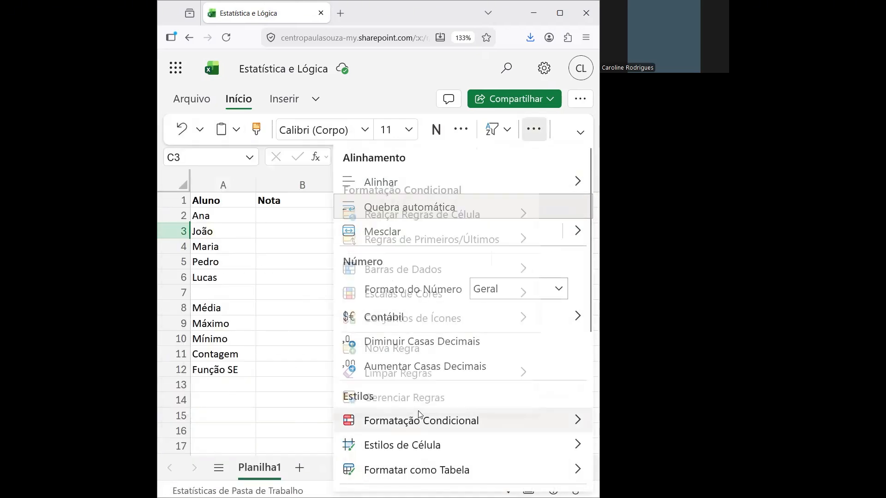
pyautogui.click(271, 271)
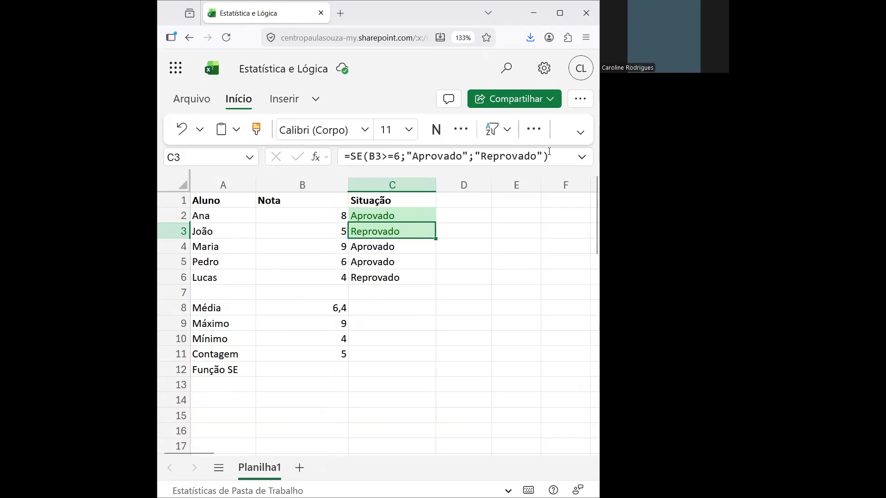
# Add another greater-than-6 highlight rule with the green fill style to C3 and apply the changes
pyautogui.click(534, 129)
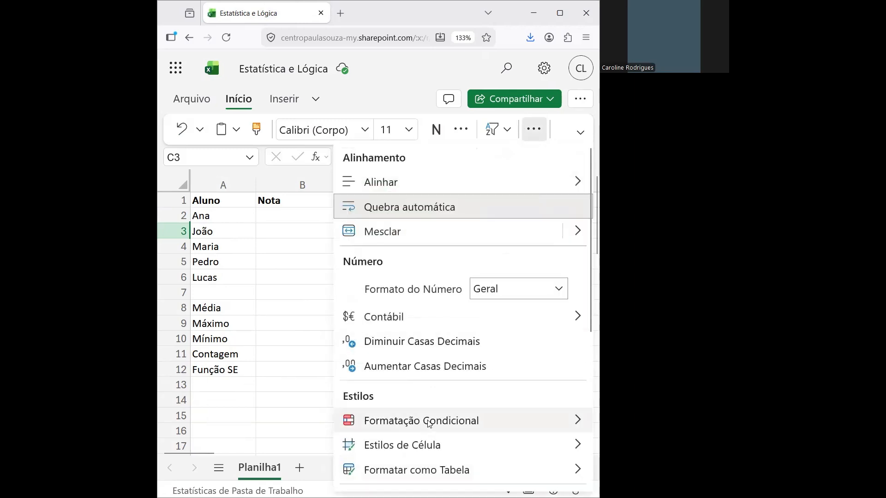
pyautogui.moveTo(428, 423)
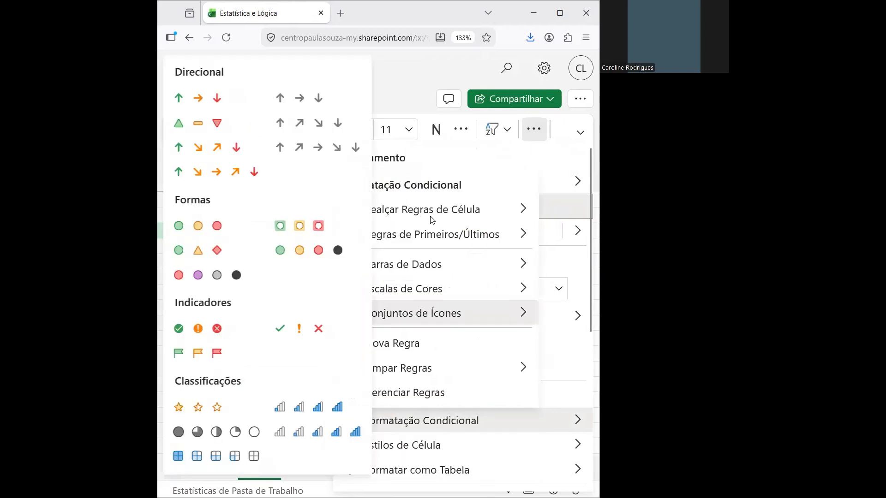
pyautogui.moveTo(430, 211)
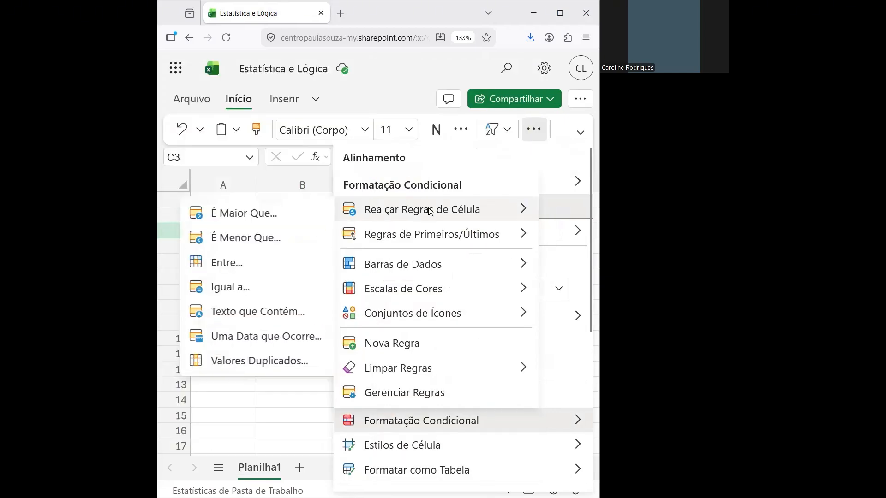
pyautogui.click(288, 211)
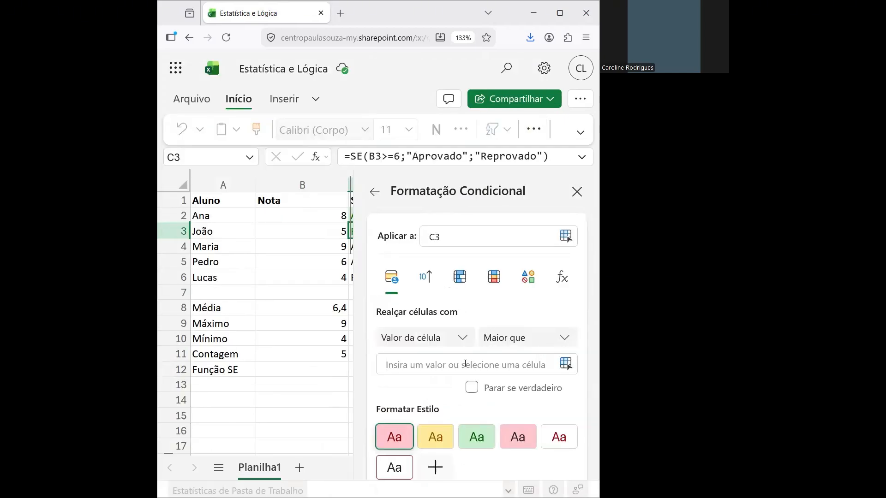
pyautogui.write('6')
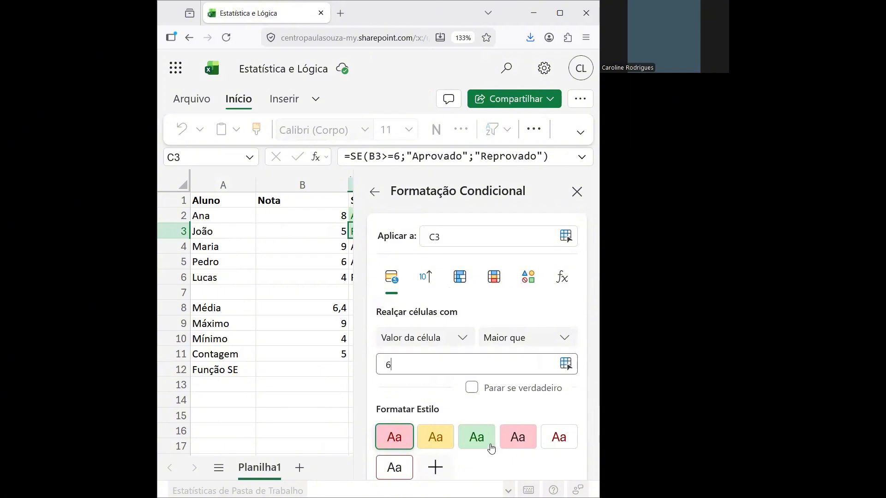
pyautogui.click(490, 444)
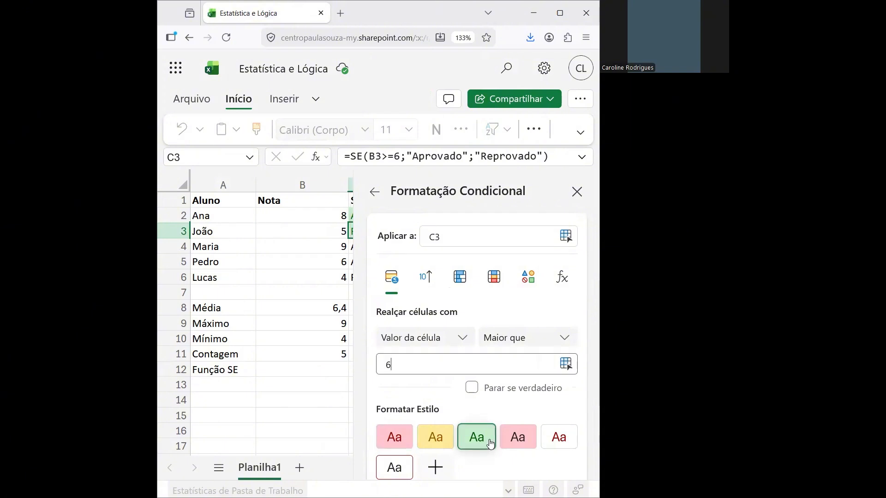
pyautogui.click(506, 465)
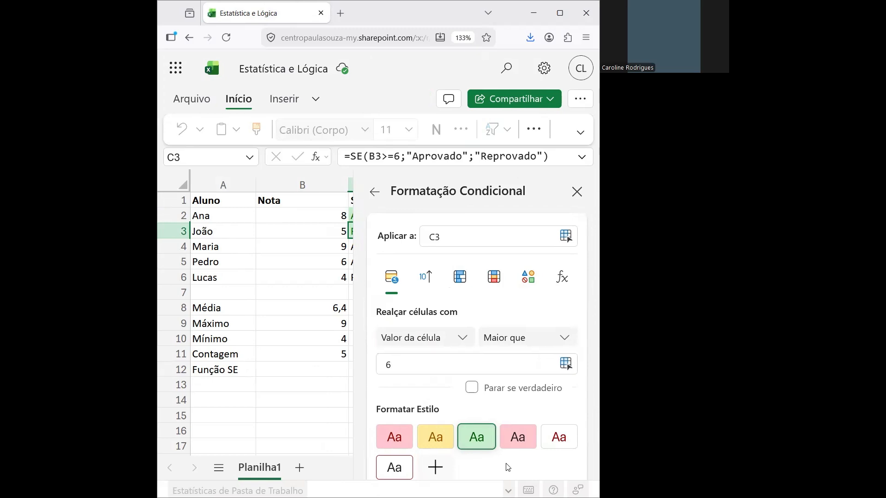
pyautogui.click(576, 192)
pyautogui.click(476, 303)
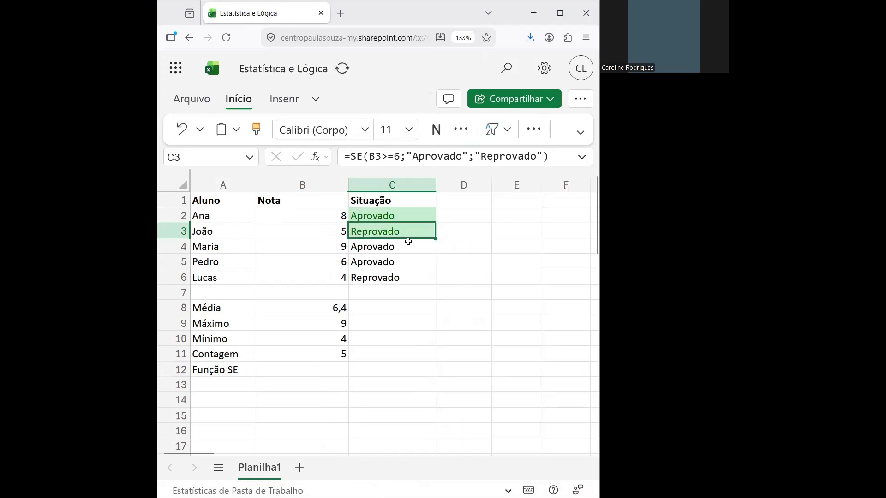
pyautogui.click(337, 237)
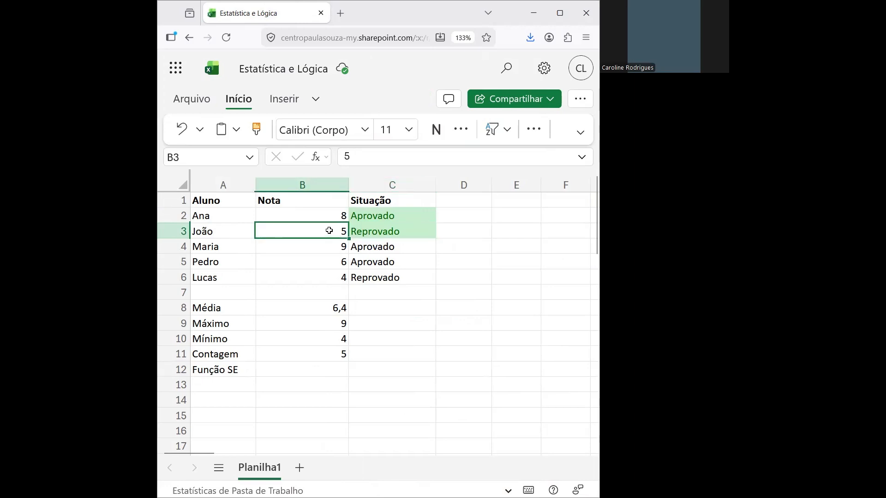
pyautogui.click(535, 129)
pyautogui.click(476, 188)
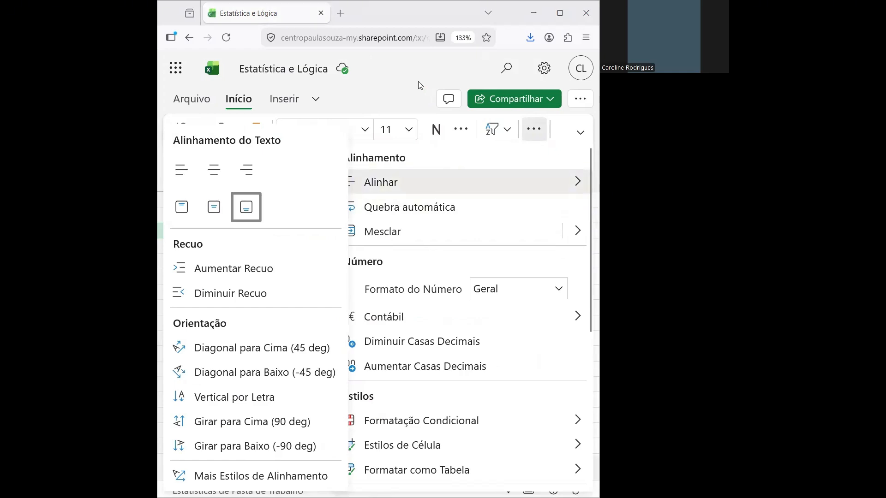
pyautogui.press('Escape')
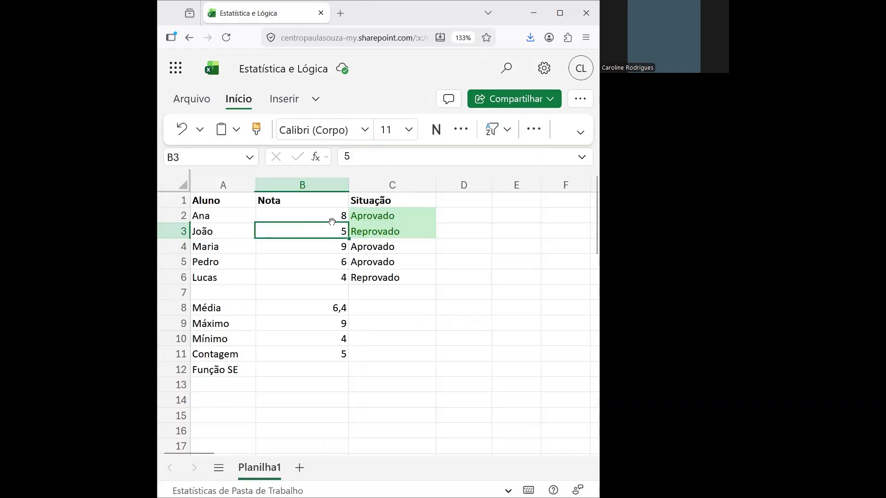
# Apply a conditional formatting rule to B2 that highlights a cell value greater than 6 with the green fill style
pyautogui.click(331, 217)
pyautogui.rightClick(331, 221)
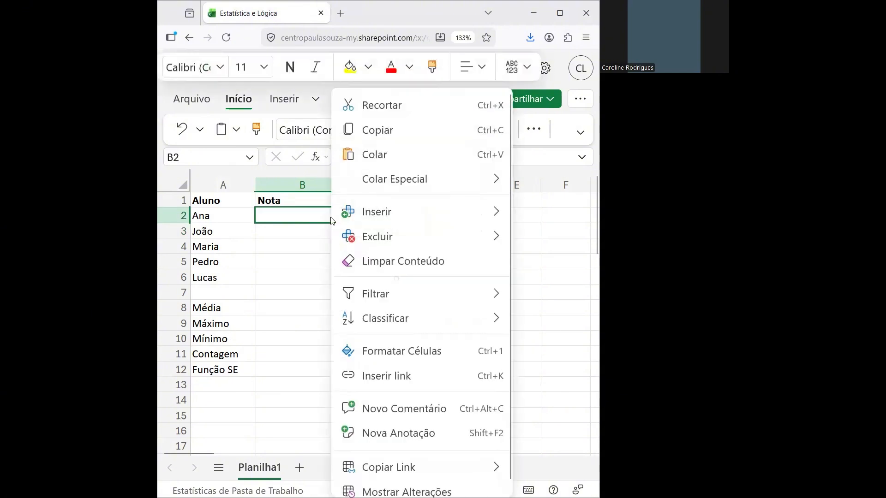
pyautogui.click(532, 132)
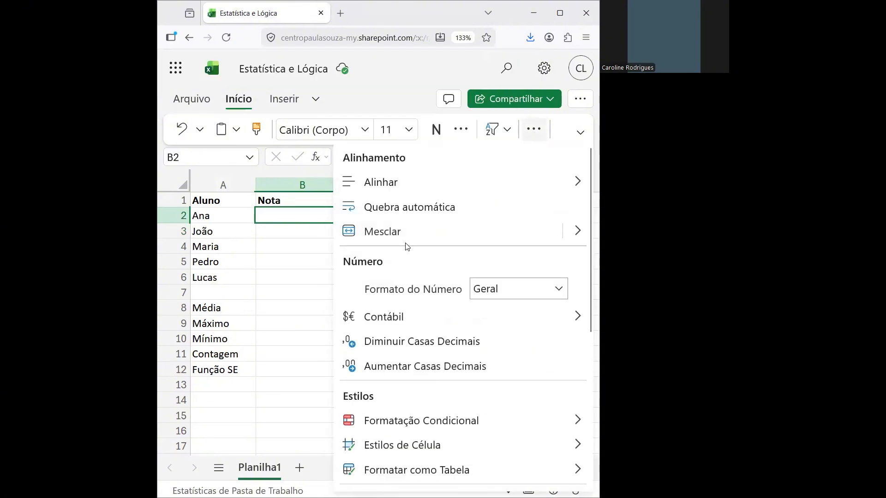
pyautogui.moveTo(395, 193)
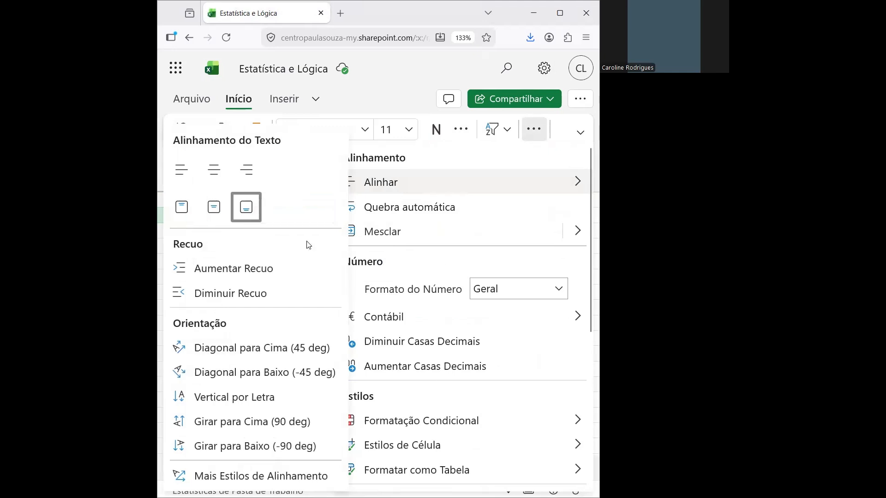
pyautogui.moveTo(480, 421)
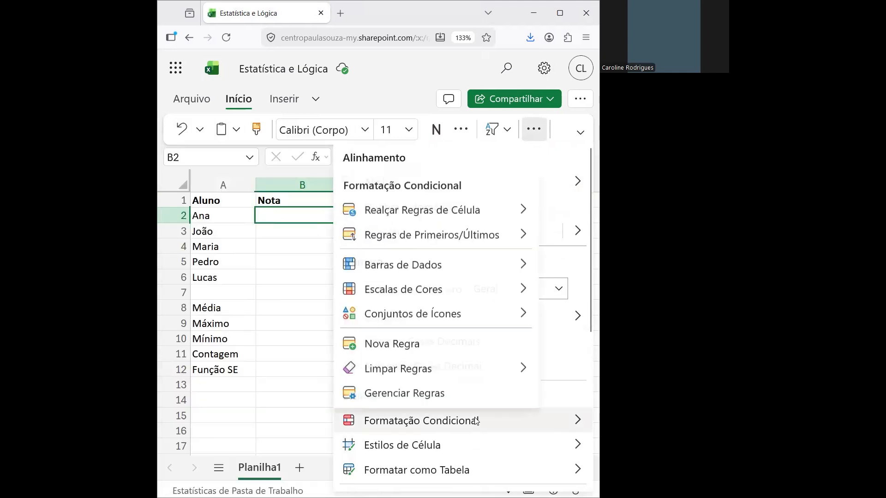
pyautogui.moveTo(432, 211)
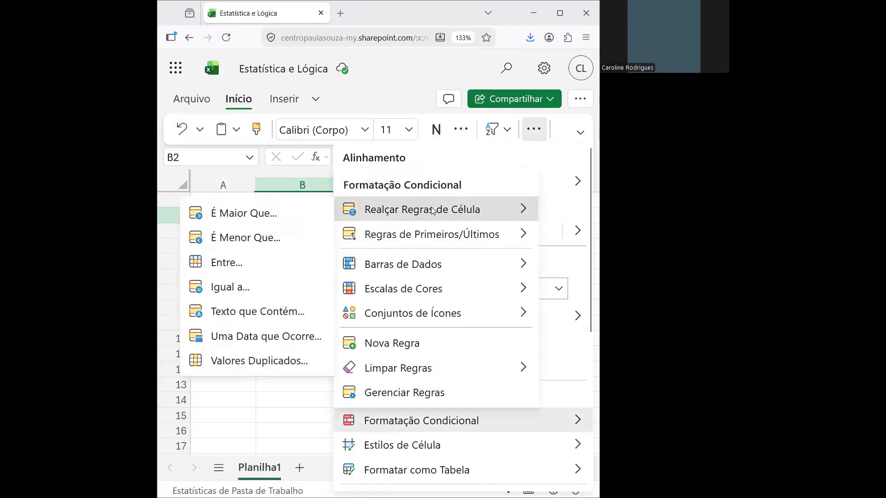
pyautogui.click(296, 213)
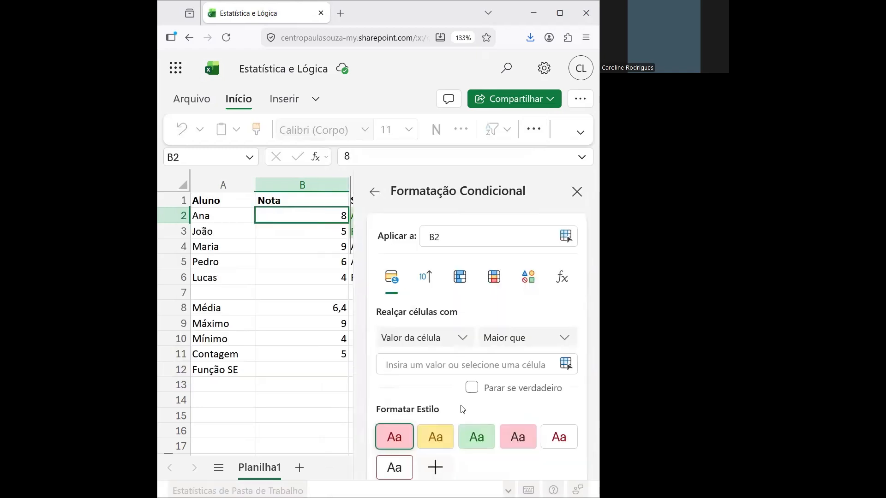
pyautogui.click(490, 438)
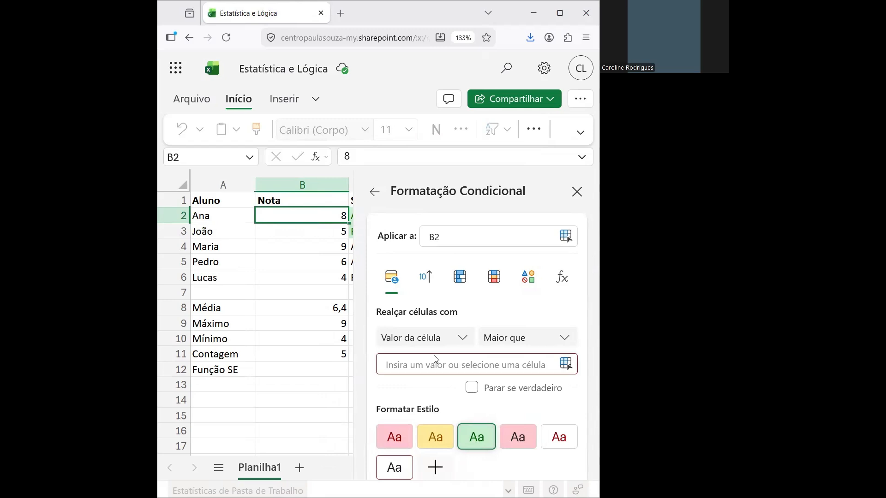
pyautogui.click(436, 359)
pyautogui.write('6')
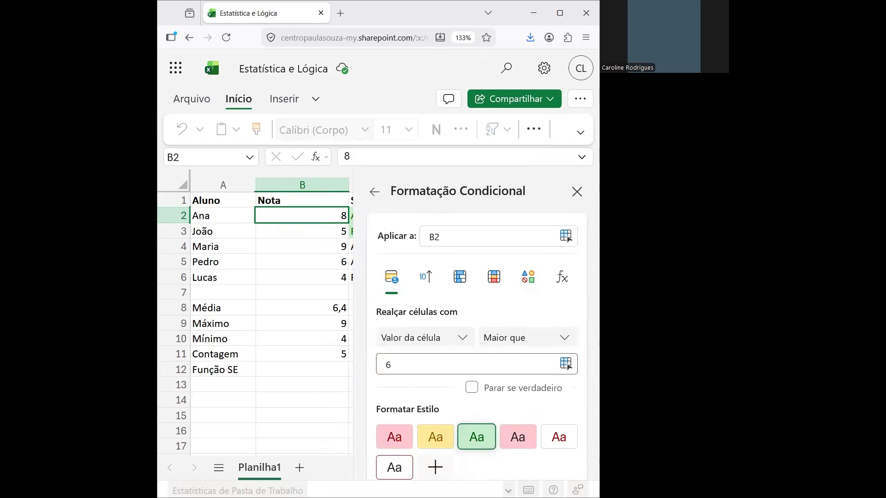
pyautogui.click(577, 191)
pyautogui.click(415, 313)
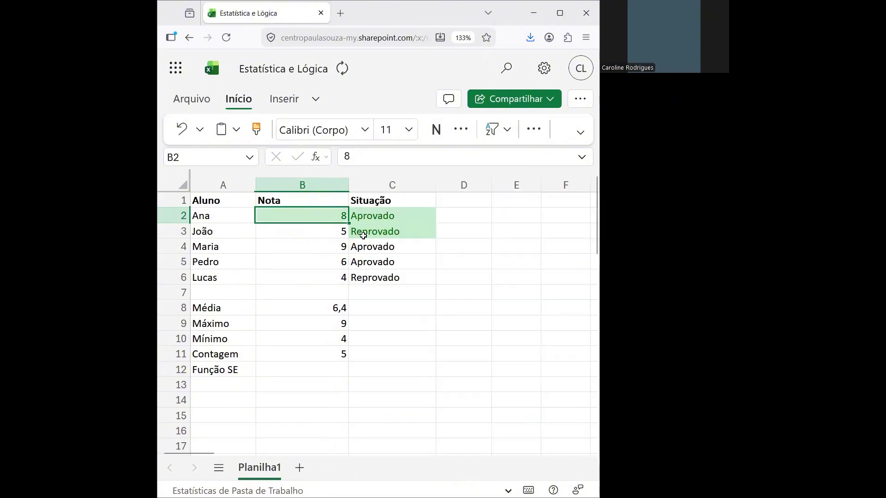
# Apply a conditional formatting rule to B3 that highlights a cell value greater than 6 with the green fill style
pyautogui.click(332, 234)
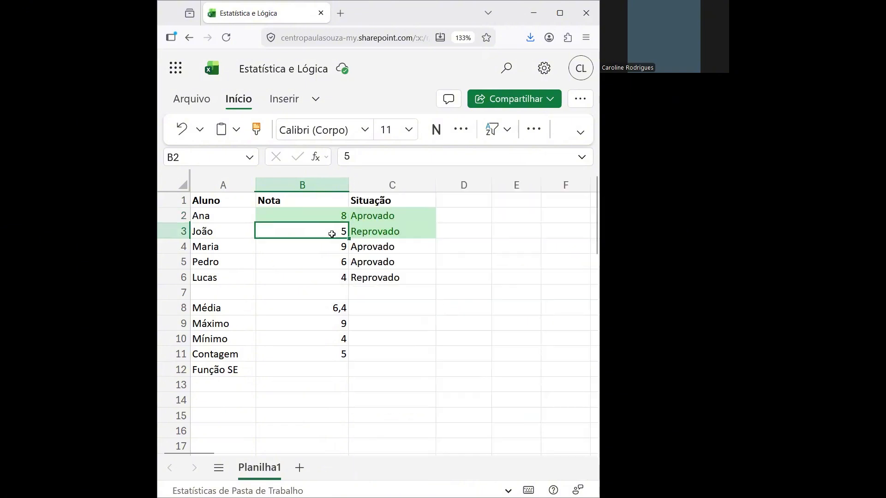
pyautogui.click(534, 129)
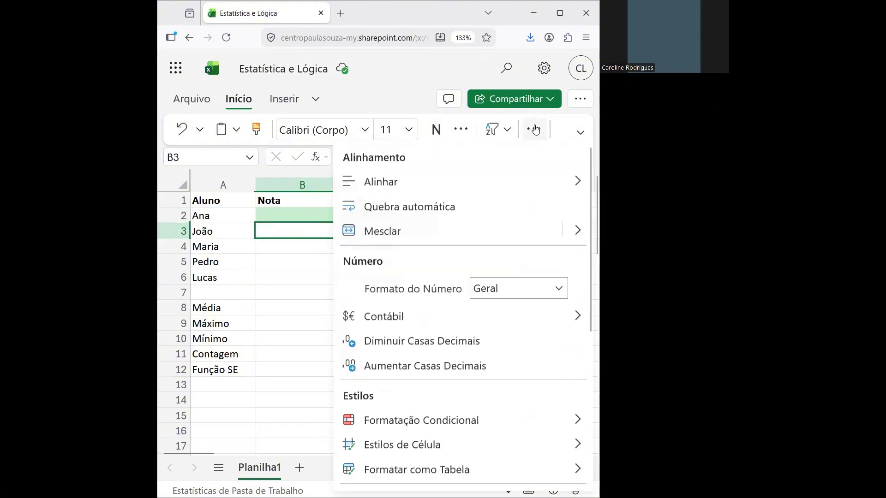
pyautogui.click(447, 421)
pyautogui.moveTo(416, 209)
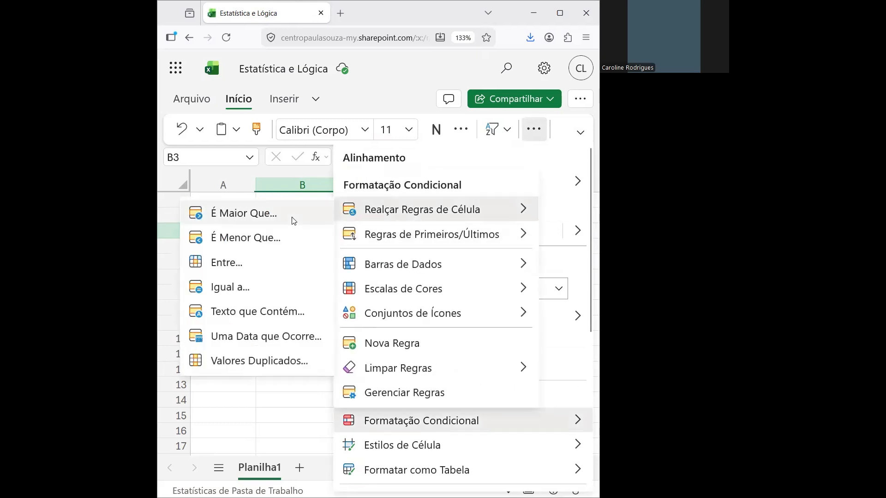
pyautogui.click(249, 213)
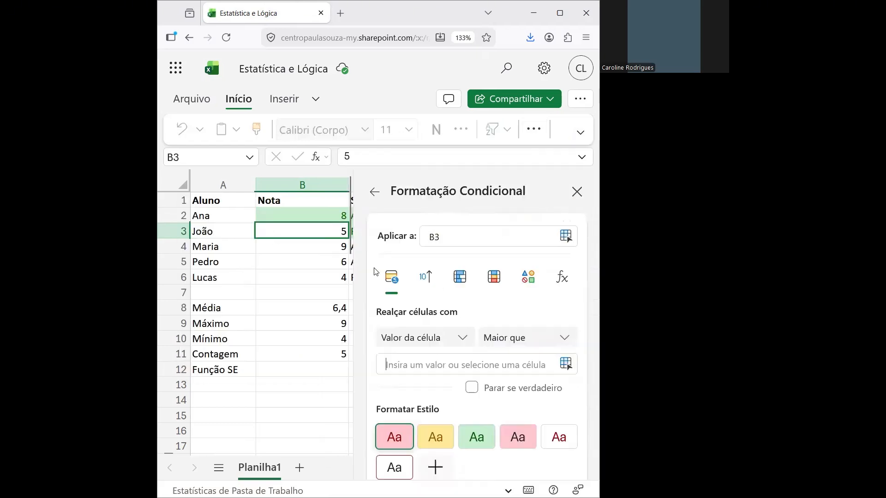
pyautogui.click(428, 365)
pyautogui.write('6')
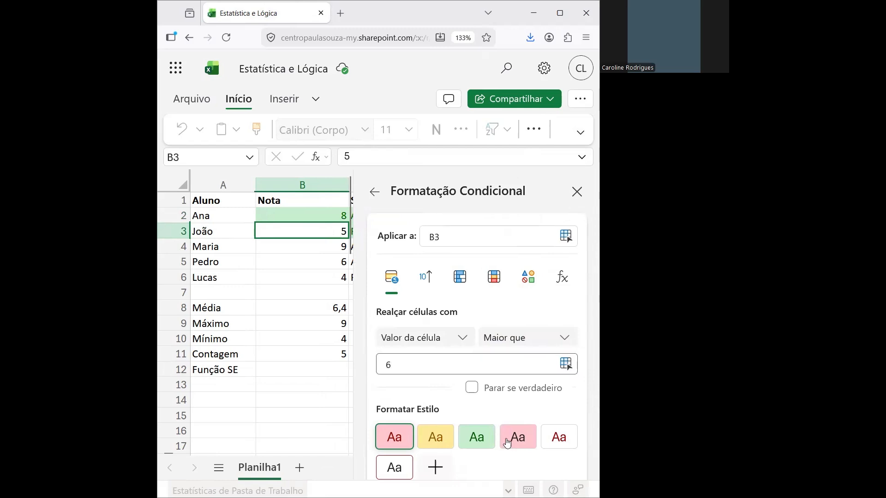
pyautogui.click(473, 444)
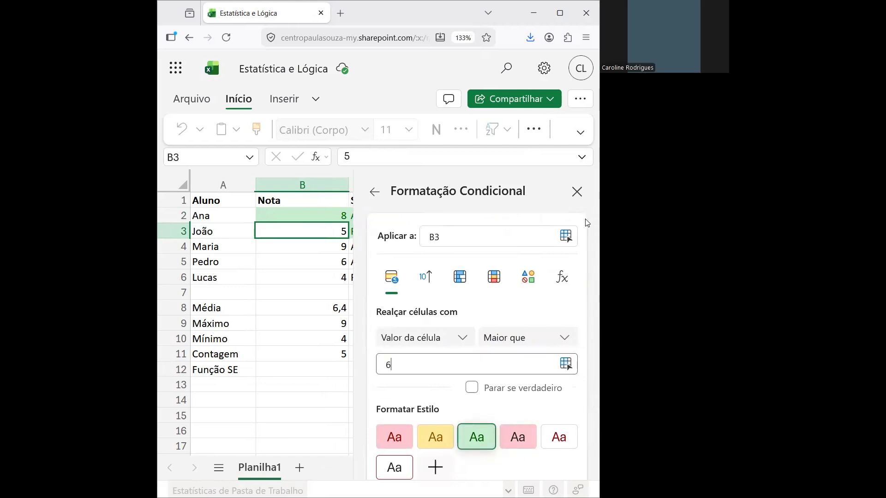
pyautogui.click(576, 193)
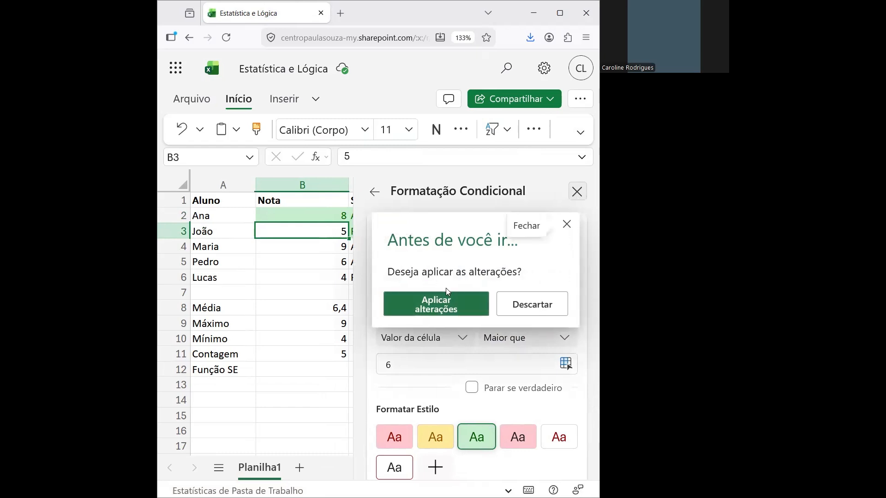
pyautogui.click(450, 305)
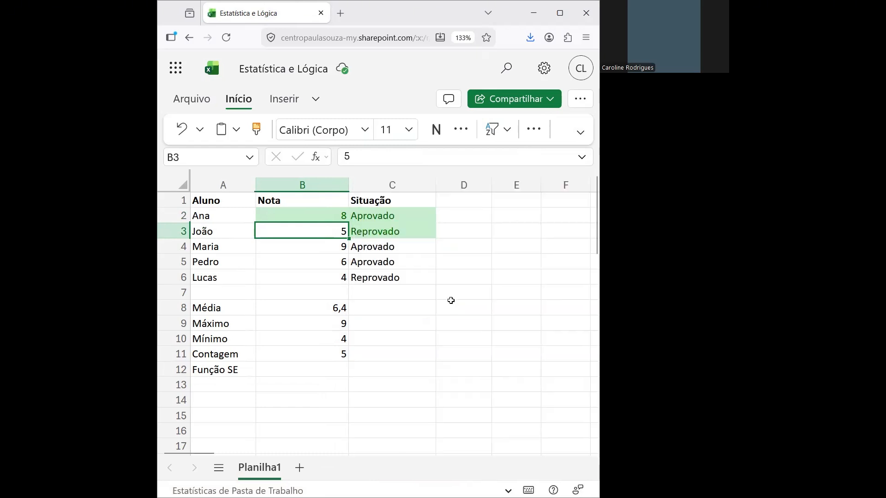
pyautogui.click(410, 219)
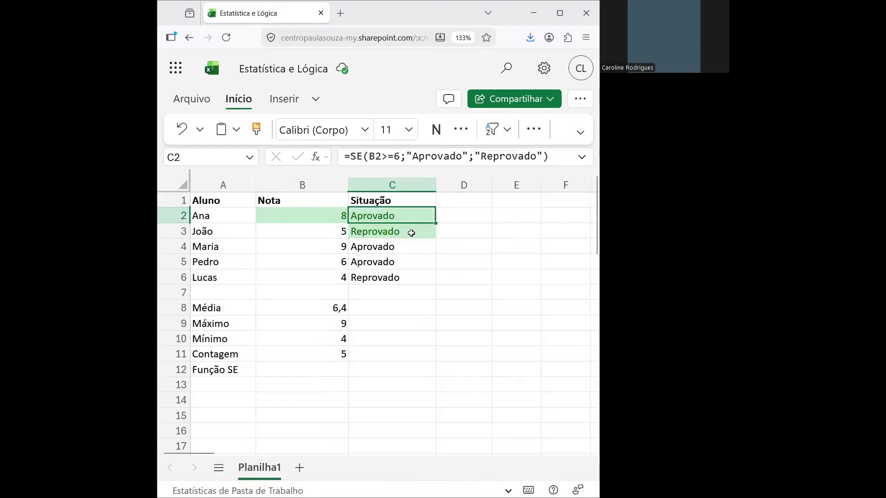
pyautogui.moveTo(411, 233); pyautogui.dragTo(411, 233)
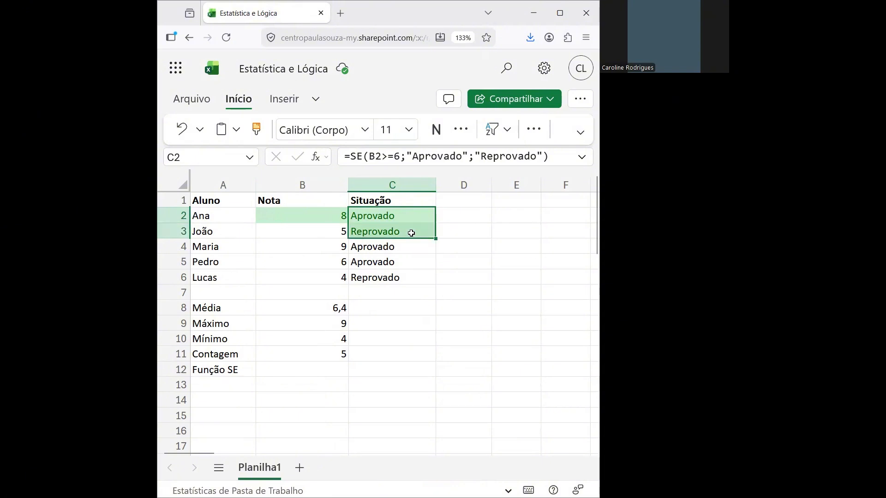
pyautogui.click(532, 129)
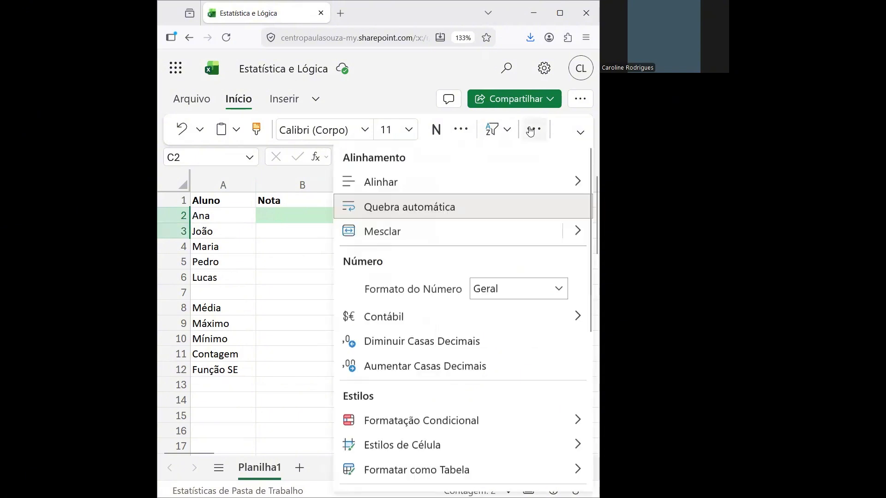
pyautogui.click(310, 283)
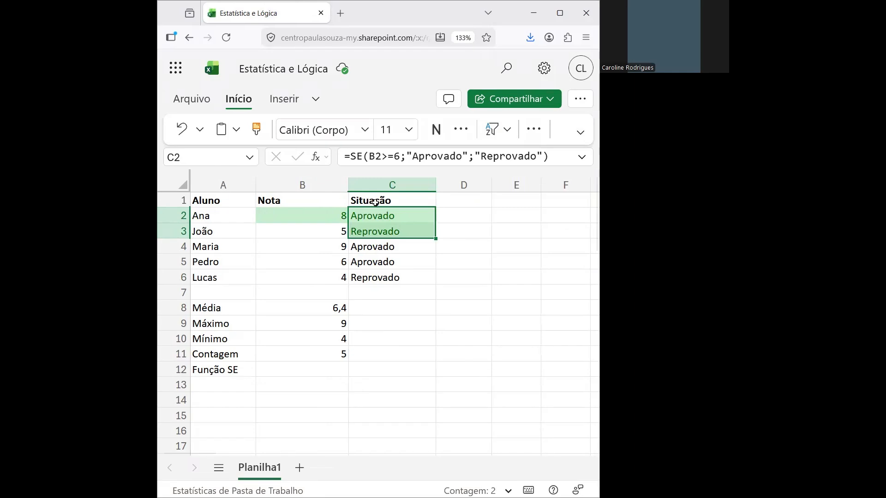
pyautogui.click(424, 243)
pyautogui.click(322, 232)
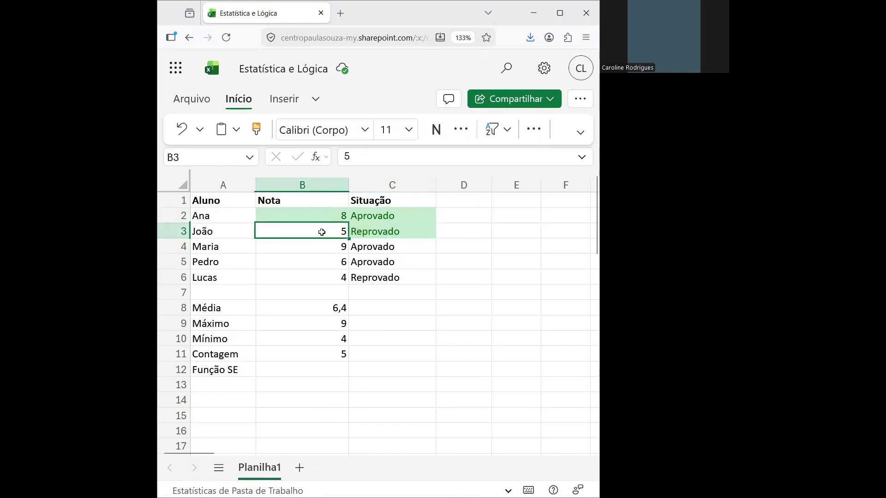
pyautogui.click(328, 215)
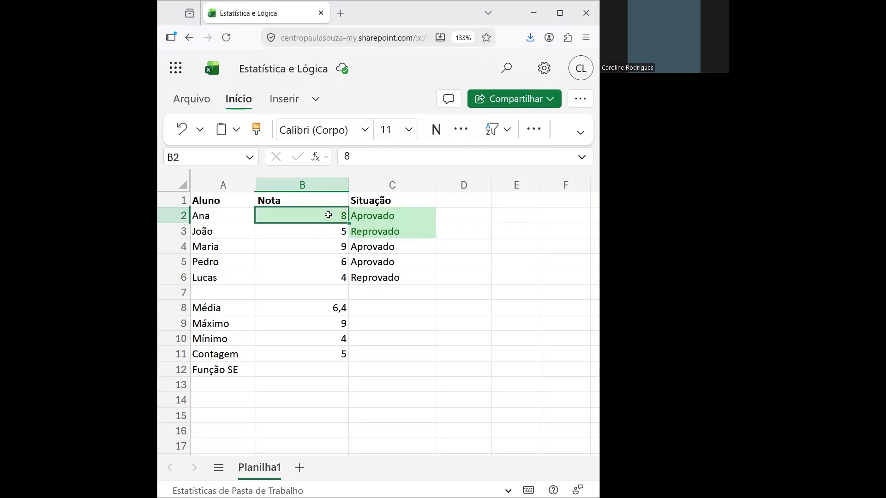
# Apply a conditional formatting rule to B3 that highlights a cell value less than 6 with the light red fill style
pyautogui.click(334, 232)
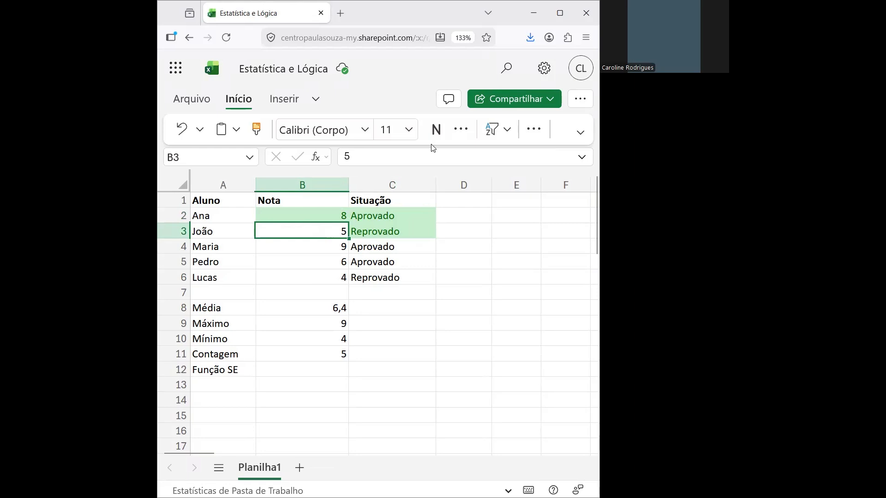
pyautogui.click(533, 129)
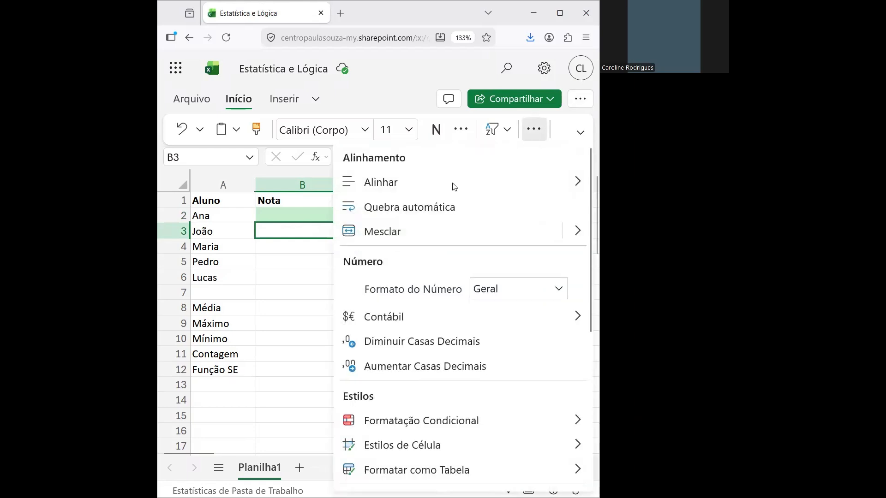
pyautogui.moveTo(475, 421)
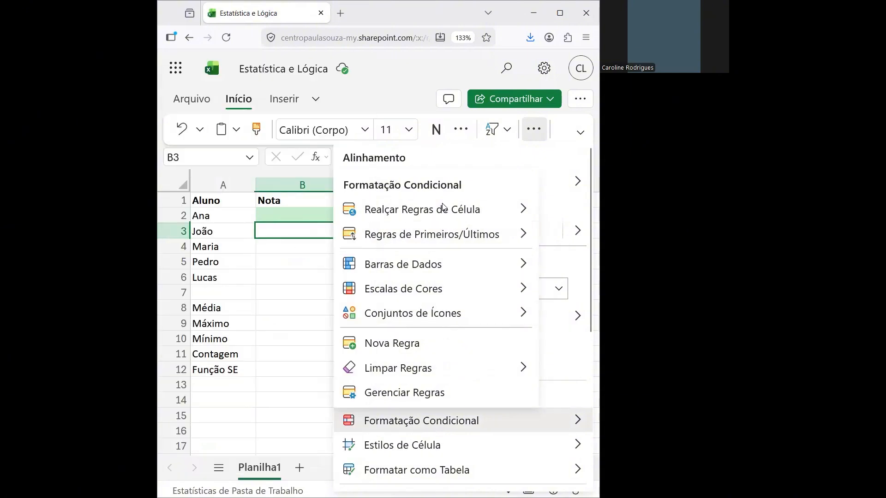
pyautogui.moveTo(443, 207)
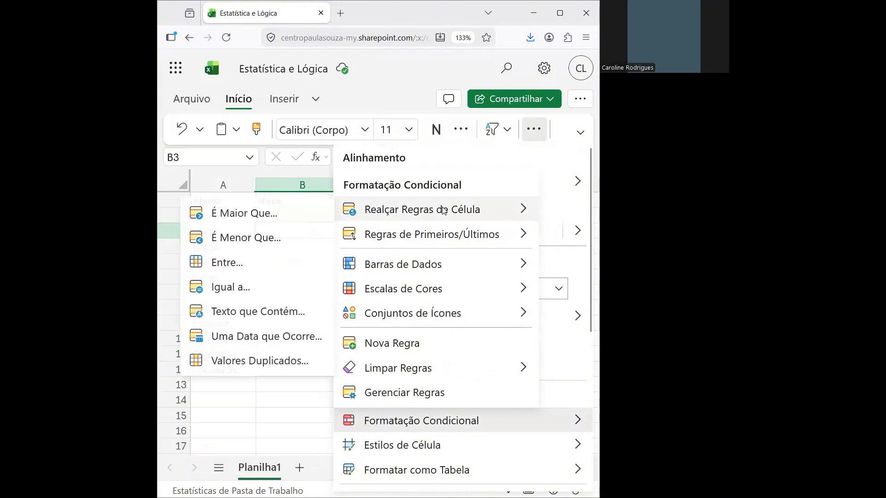
pyautogui.click(245, 242)
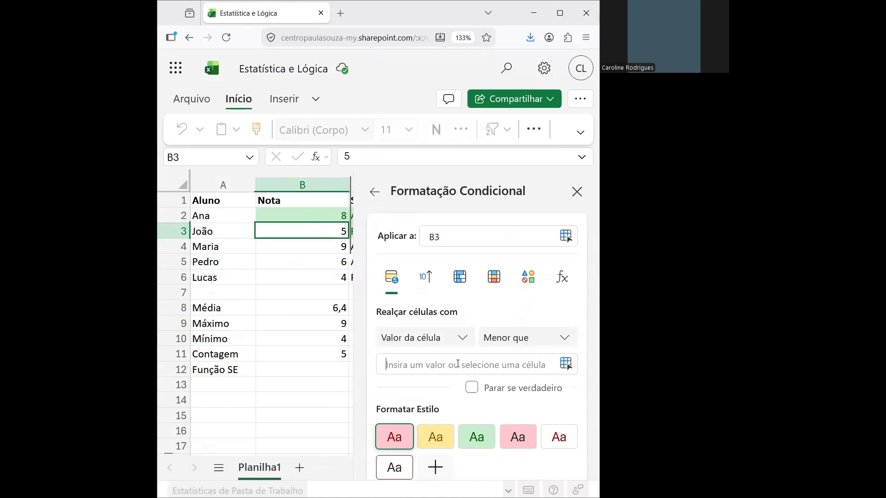
pyautogui.write('6')
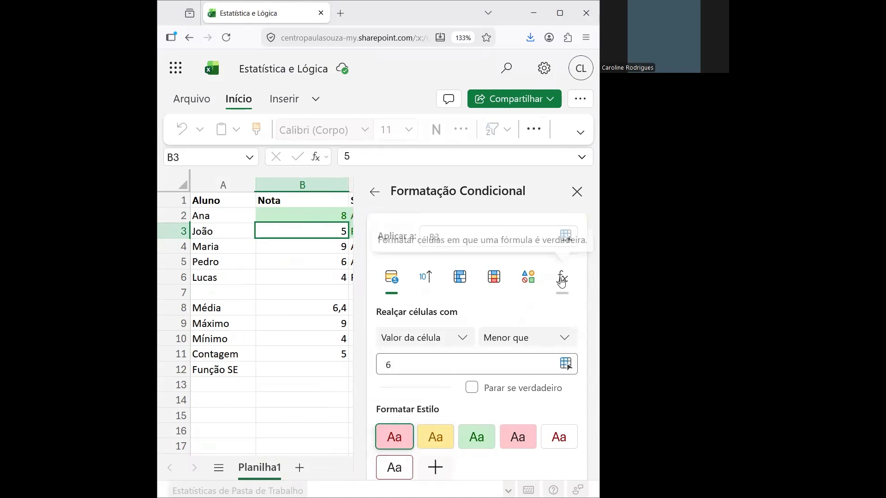
pyautogui.click(576, 191)
pyautogui.click(445, 303)
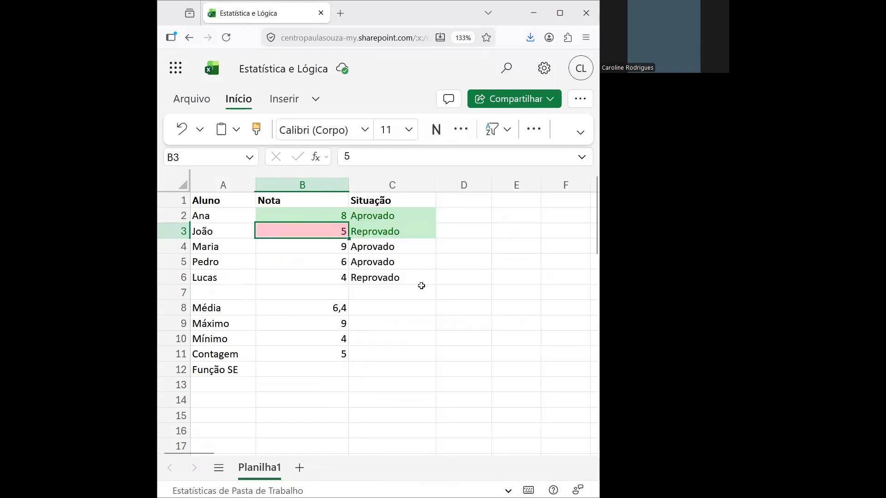
# Apply a conditional formatting rule to C3 that highlights a cell value less than 6 with the light red fill style, and inspect its SE formula
pyautogui.click(331, 246)
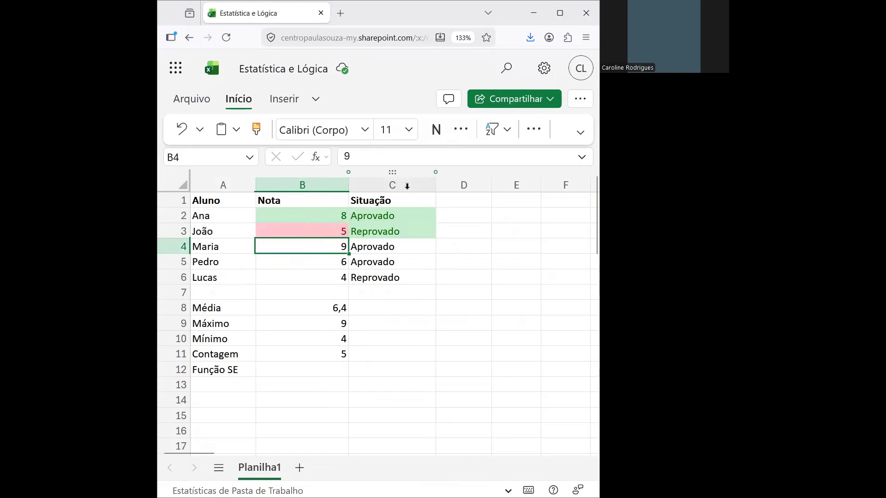
pyautogui.click(398, 213)
pyautogui.click(399, 231)
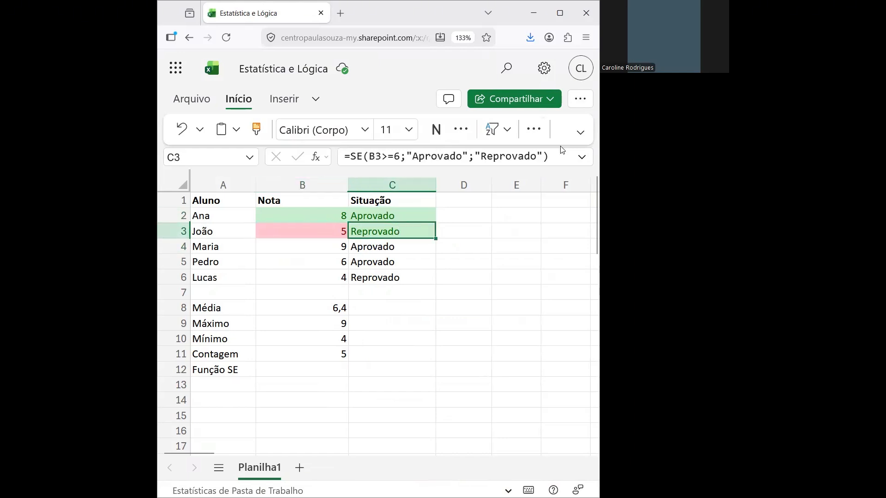
pyautogui.click(534, 130)
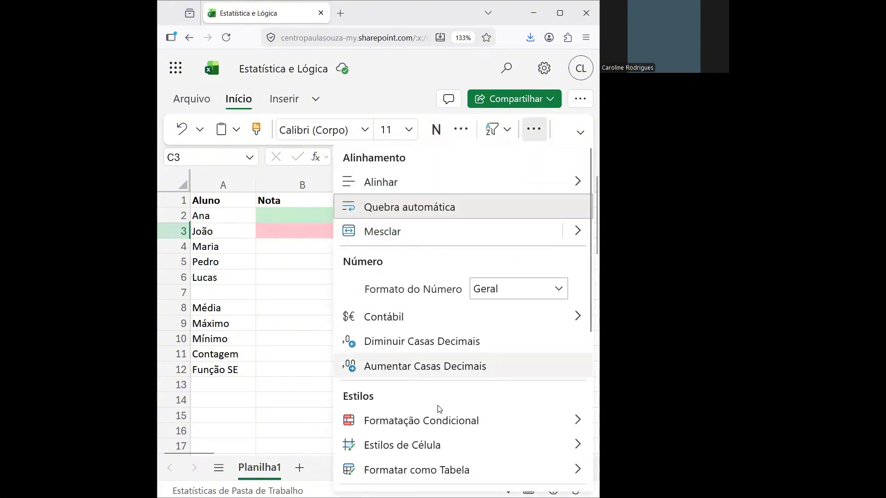
pyautogui.click(438, 420)
pyautogui.click(432, 211)
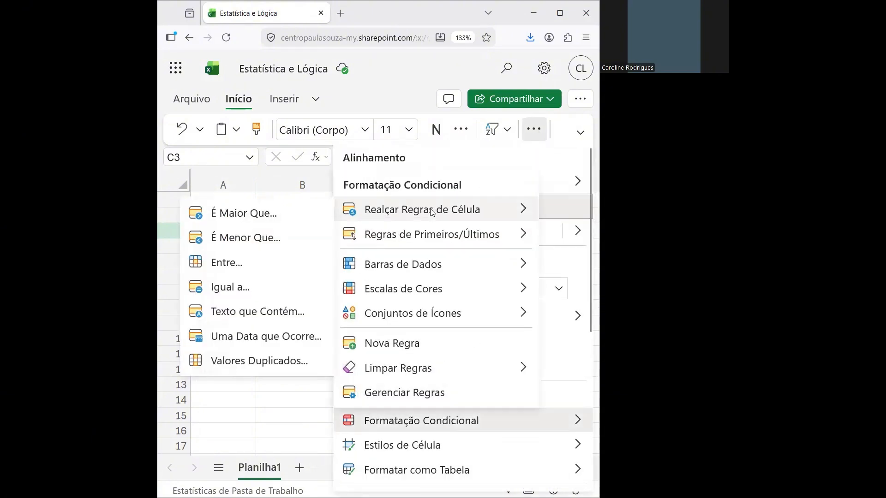
pyautogui.click(258, 238)
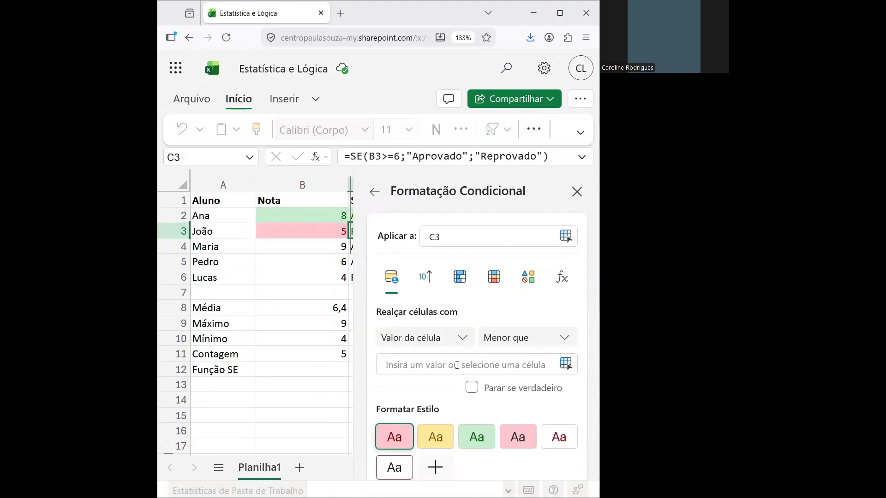
pyautogui.write('6')
pyautogui.click(403, 448)
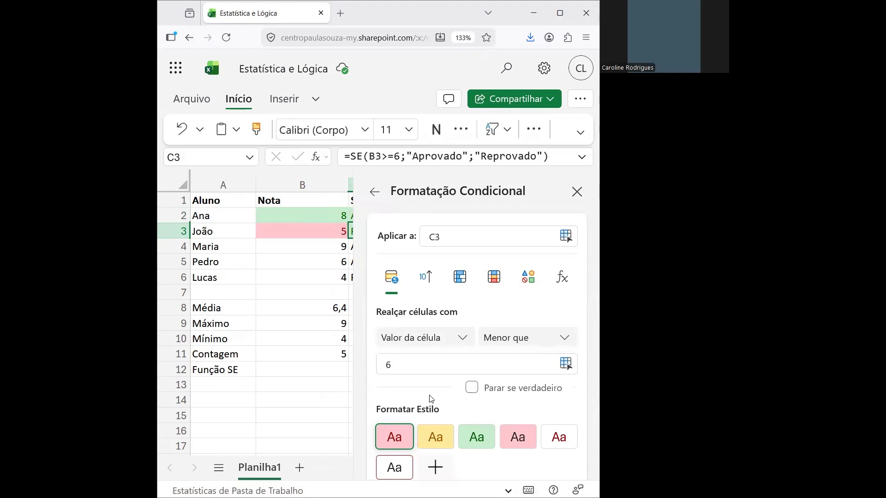
pyautogui.click(576, 192)
pyautogui.click(406, 309)
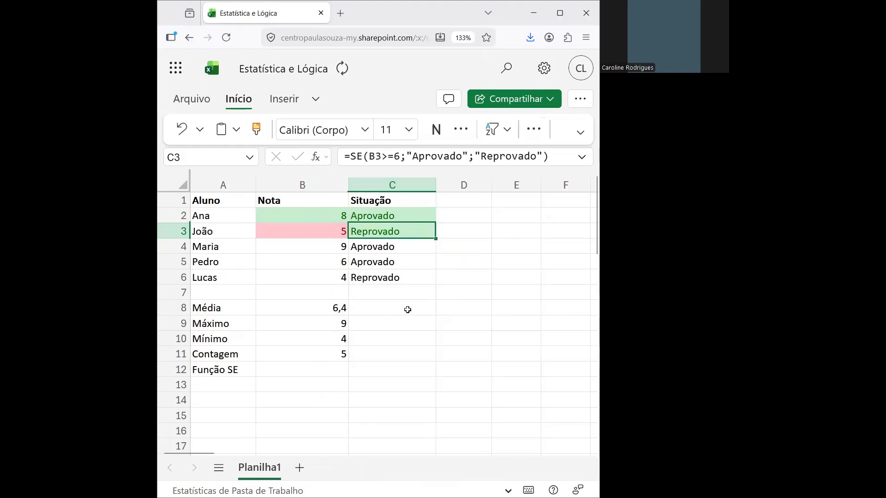
pyautogui.doubleClick(409, 235)
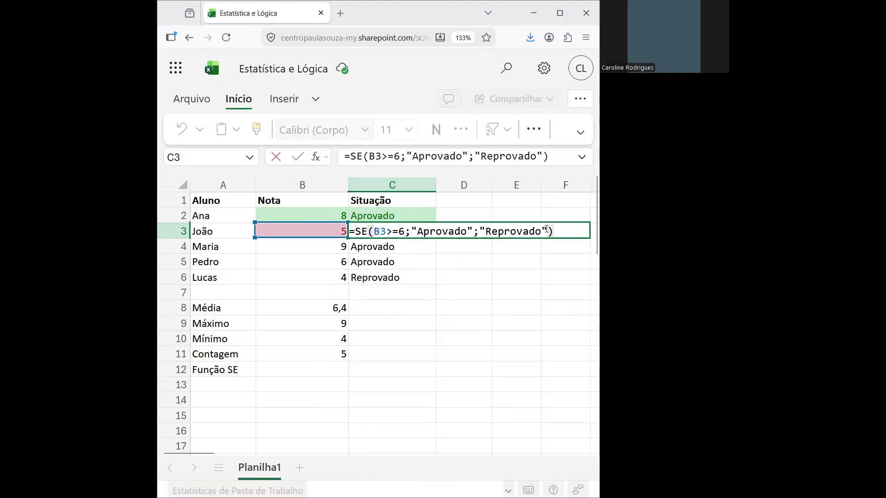
pyautogui.click(523, 280)
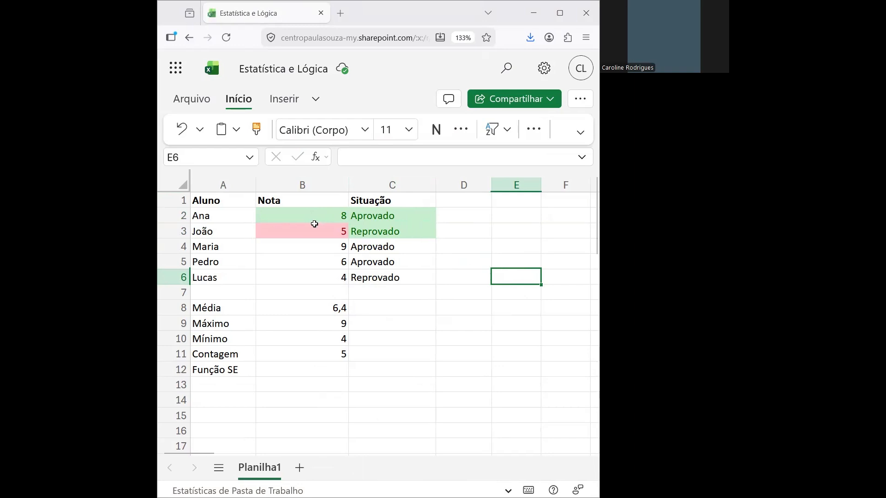
# Apply a conditional formatting rule to B4 that highlights a cell value greater than 6 with the green fill style
pyautogui.click(316, 249)
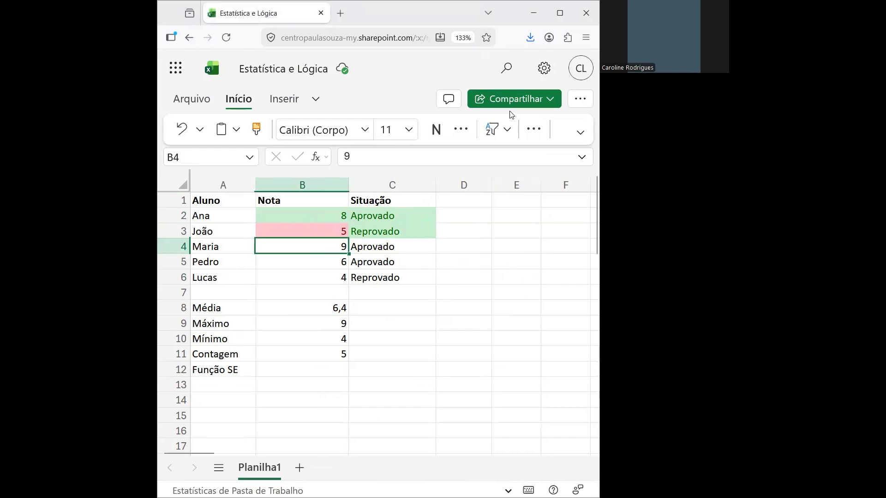
pyautogui.click(526, 129)
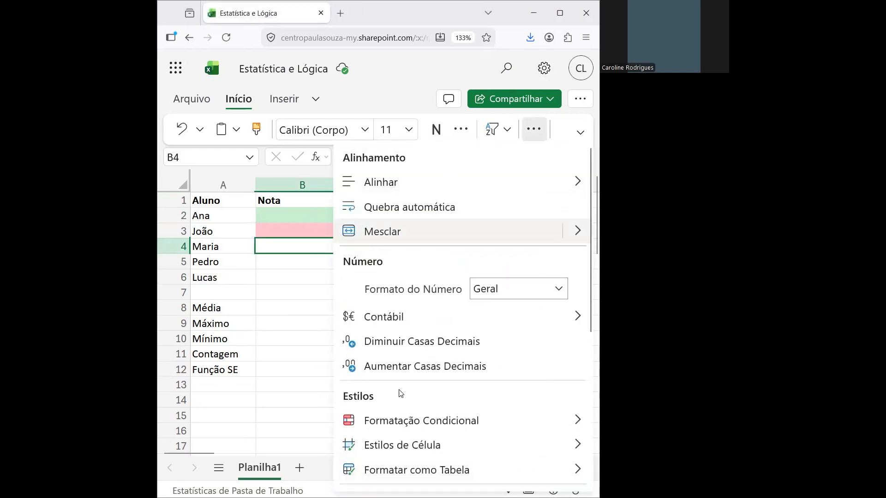
pyautogui.click(442, 427)
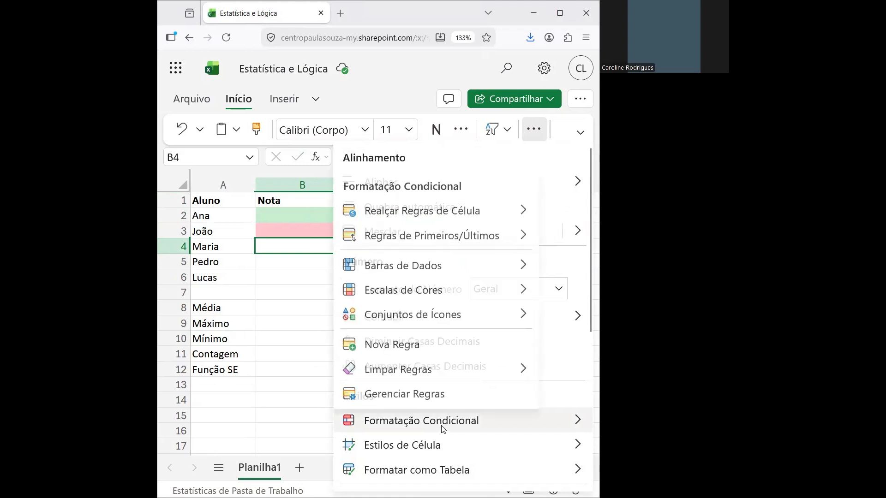
pyautogui.click(431, 211)
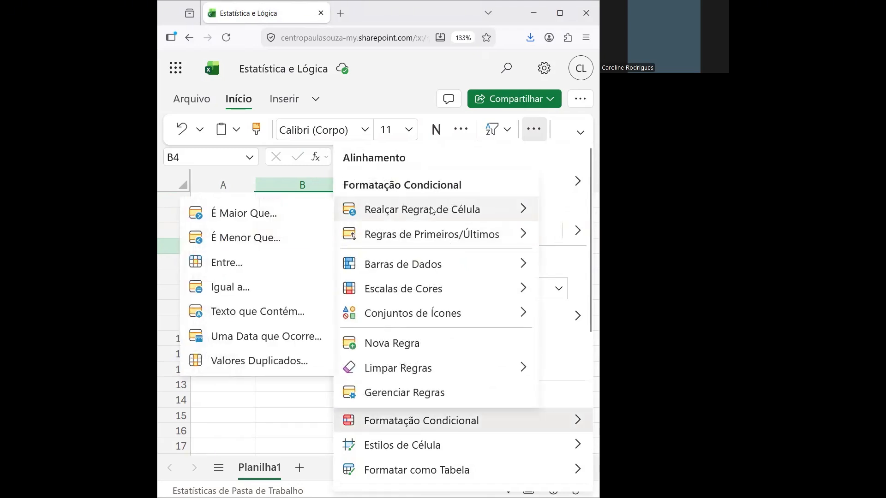
pyautogui.click(295, 220)
pyautogui.write('6')
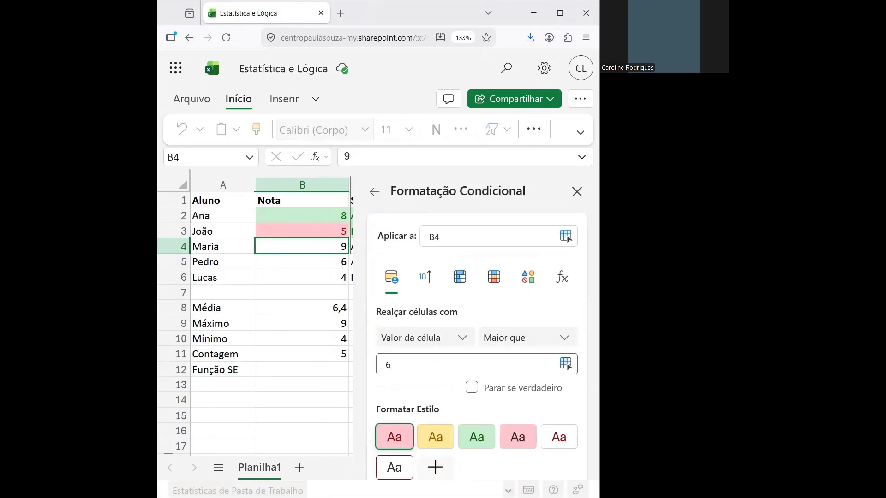
pyautogui.click(487, 441)
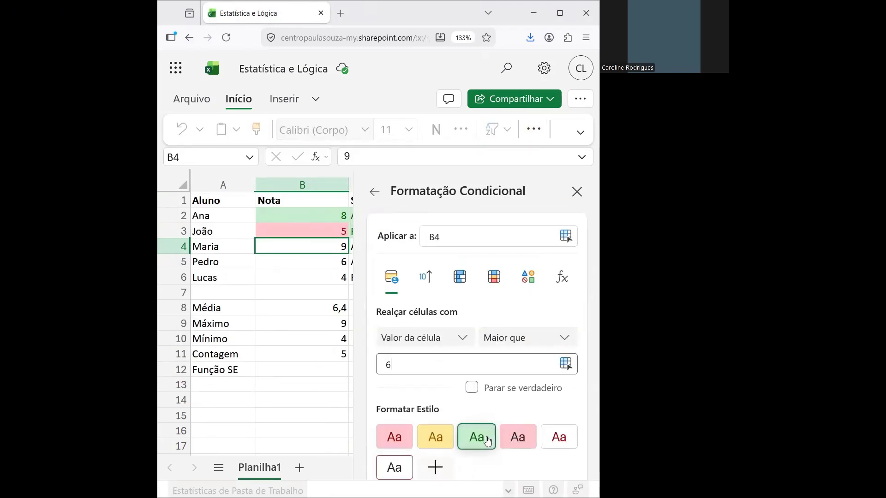
pyautogui.click(577, 192)
pyautogui.click(438, 309)
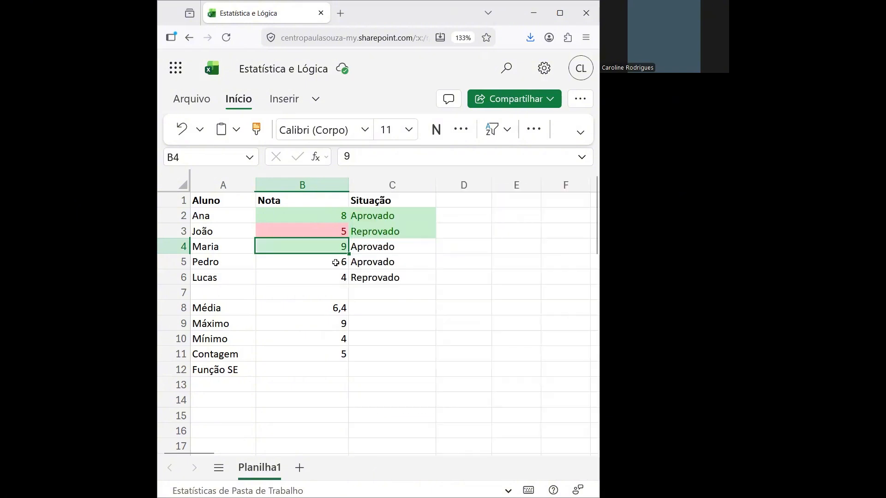
pyautogui.click(336, 262)
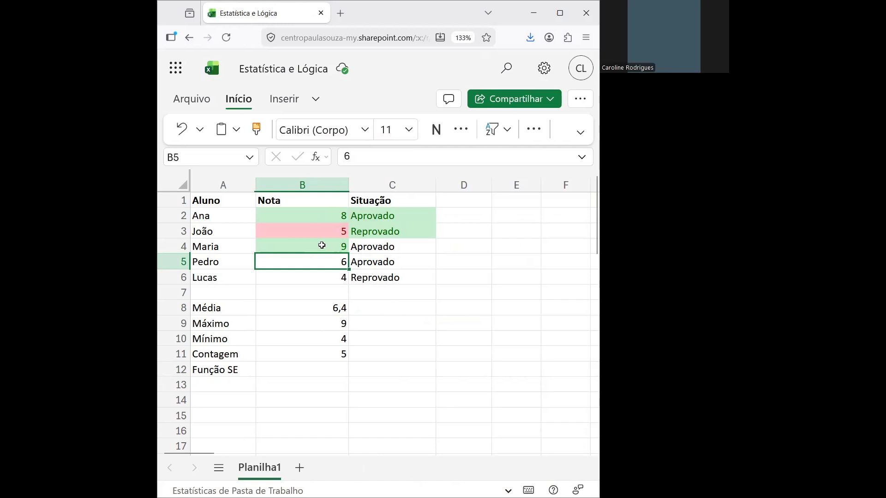
pyautogui.click(321, 245)
pyautogui.click(534, 129)
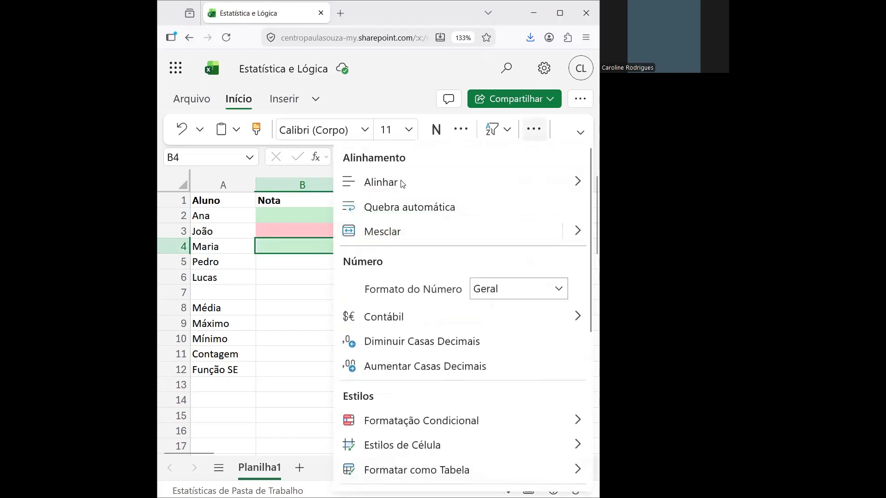
pyautogui.moveTo(454, 420)
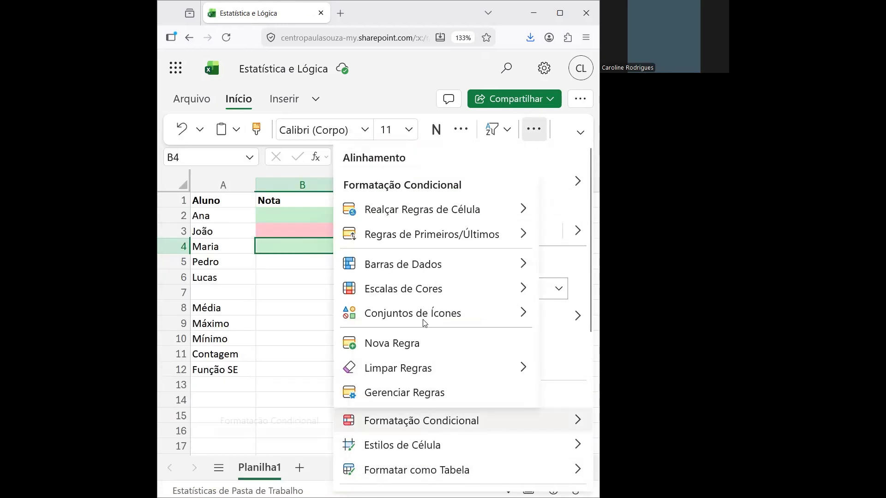
pyautogui.moveTo(415, 210)
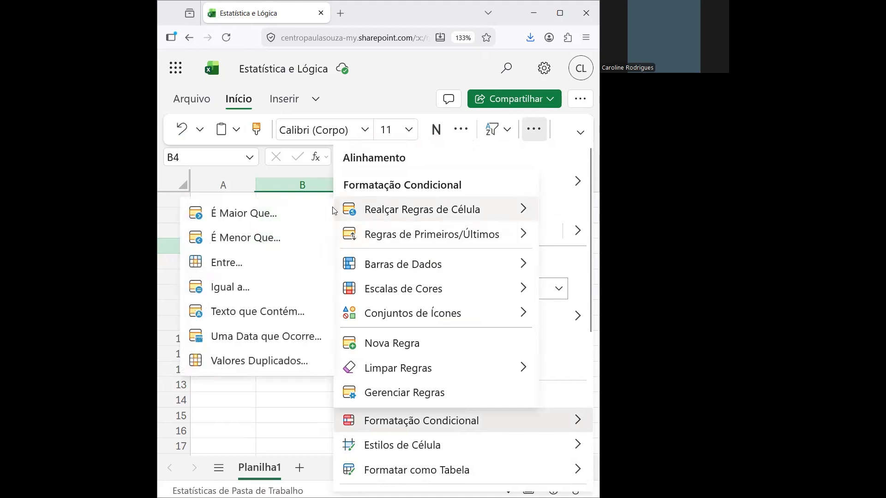
pyautogui.click(288, 214)
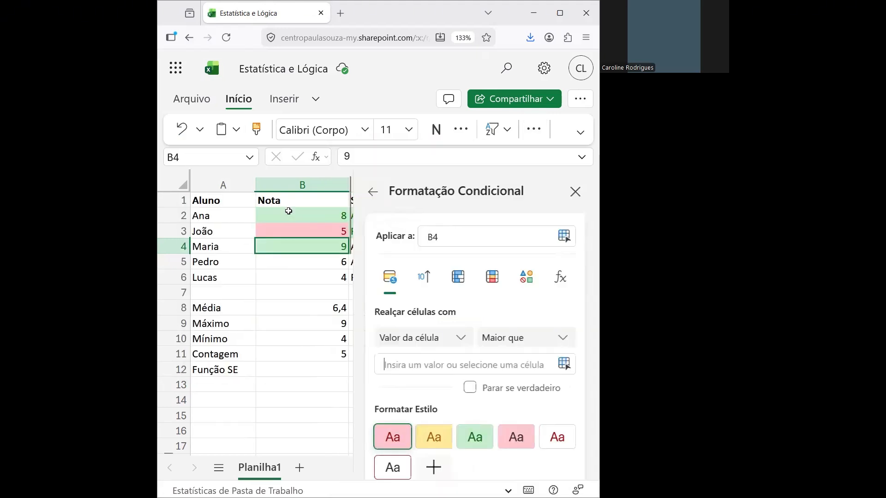
pyautogui.click(577, 191)
# Apply a conditional formatting rule to B4 that highlights a cell value less than 6 with the light red fill style
pyautogui.click(538, 131)
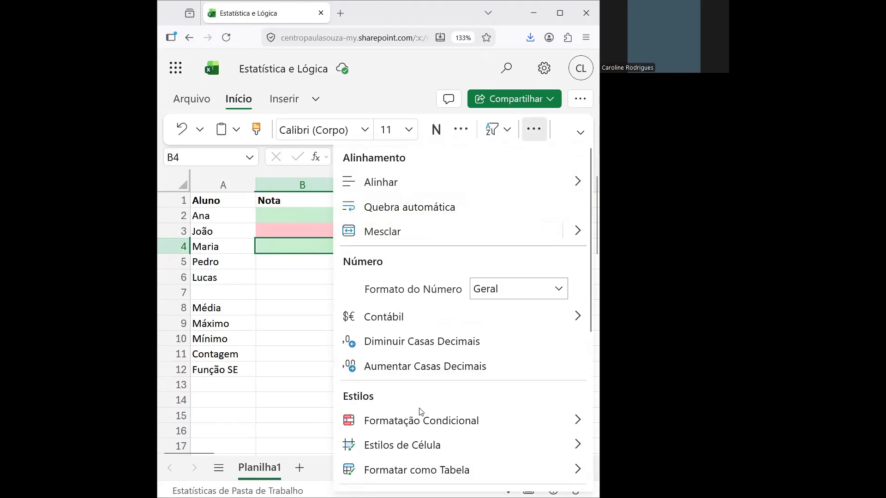
pyautogui.click(418, 420)
pyautogui.moveTo(389, 206)
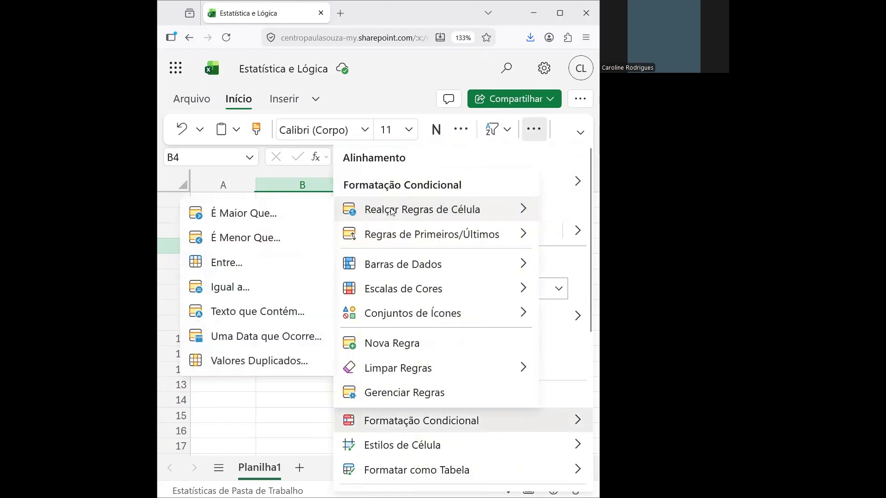
pyautogui.click(296, 241)
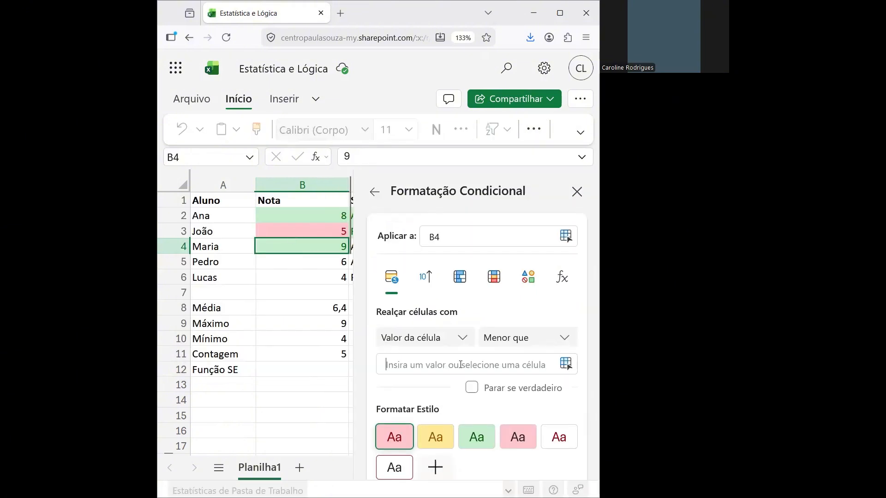
pyautogui.write('6')
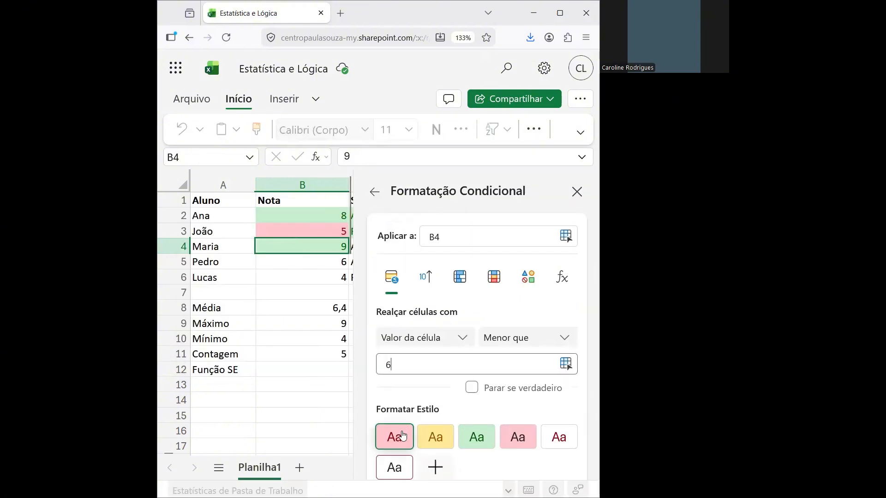
pyautogui.click(433, 403)
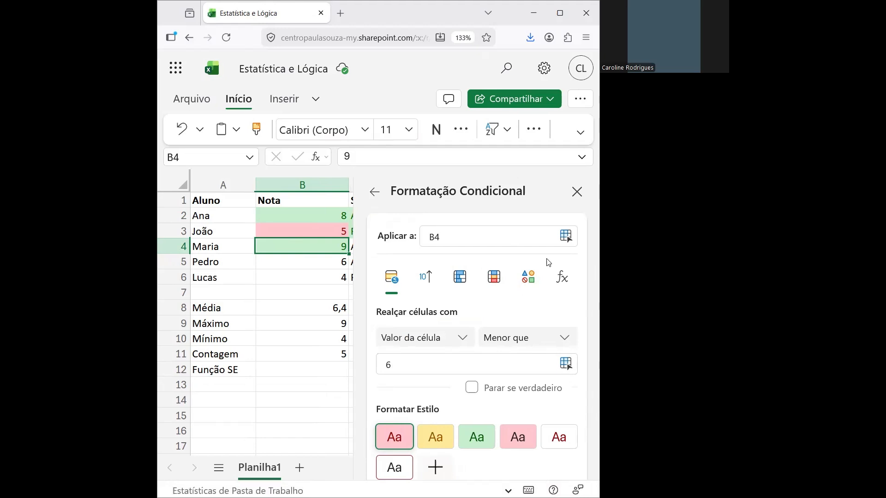
pyautogui.press('Escape')
pyautogui.click(436, 301)
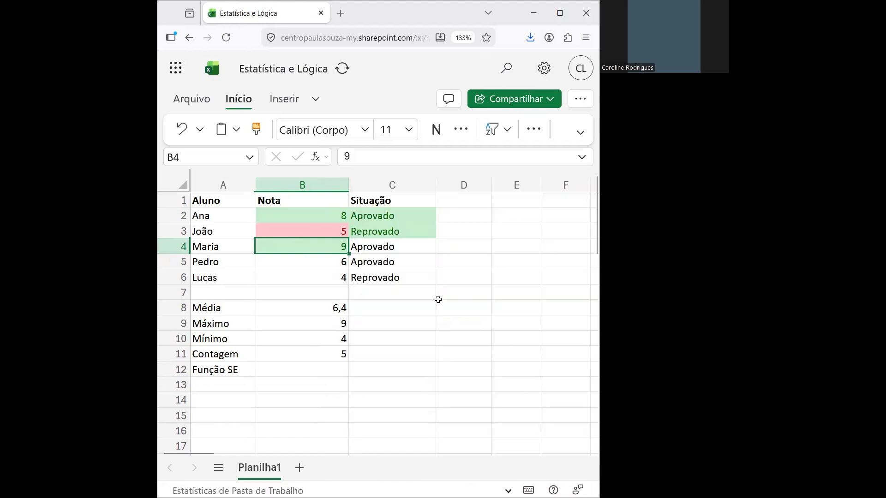
# Apply a conditional formatting rule to B5 that highlights a cell value greater than 6 with the green fill style
pyautogui.click(328, 264)
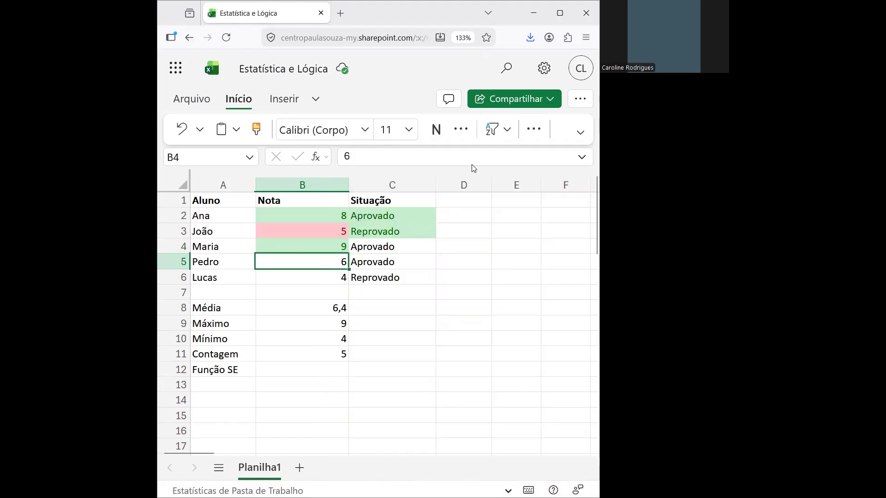
pyautogui.click(468, 128)
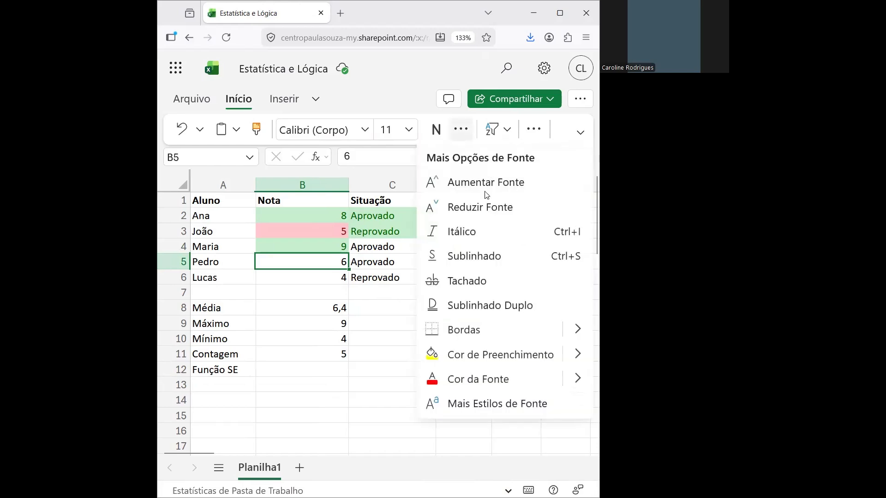
pyautogui.click(526, 132)
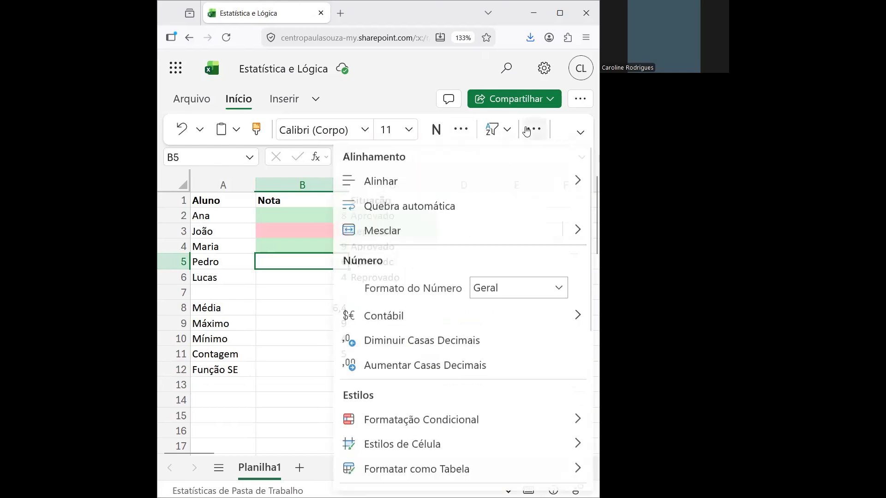
pyautogui.click(446, 183)
pyautogui.click(441, 419)
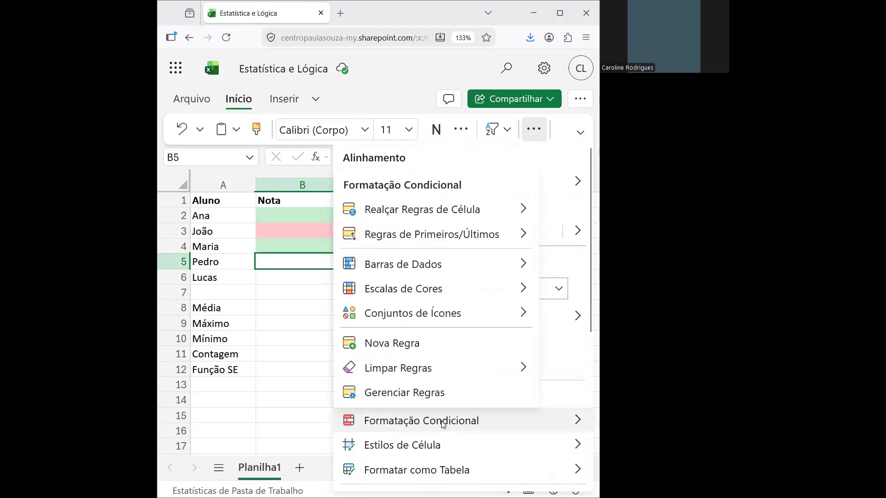
pyautogui.click(426, 367)
pyautogui.click(451, 208)
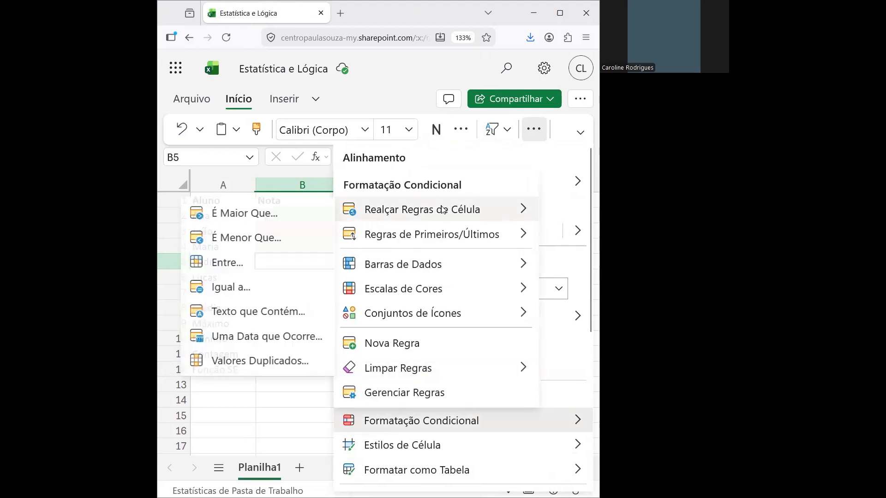
pyautogui.click(287, 212)
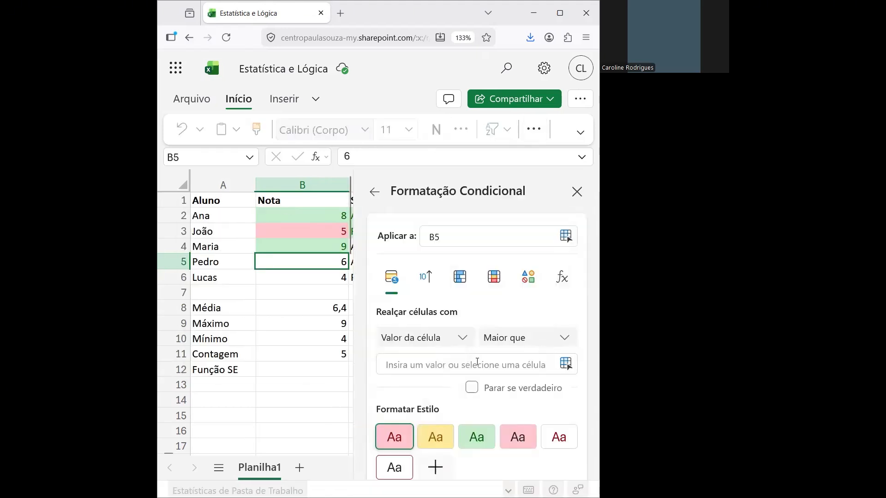
pyautogui.write('6')
pyautogui.click(477, 438)
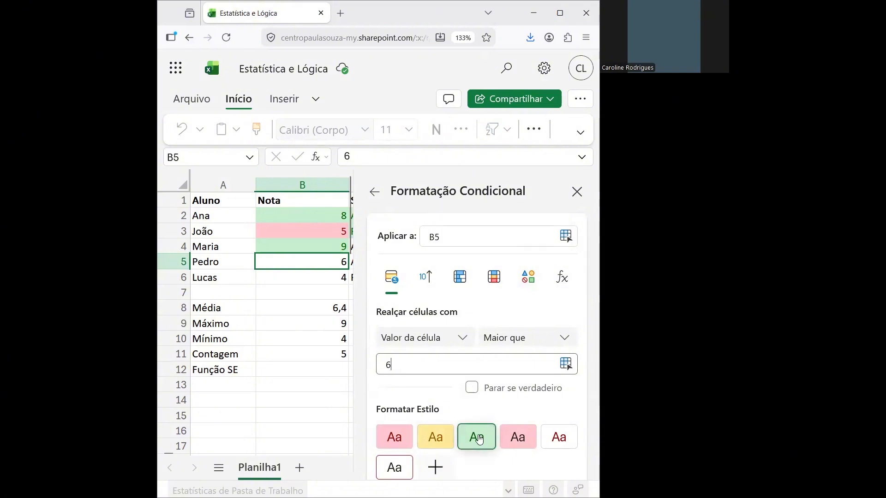
pyautogui.click(577, 192)
pyautogui.click(434, 304)
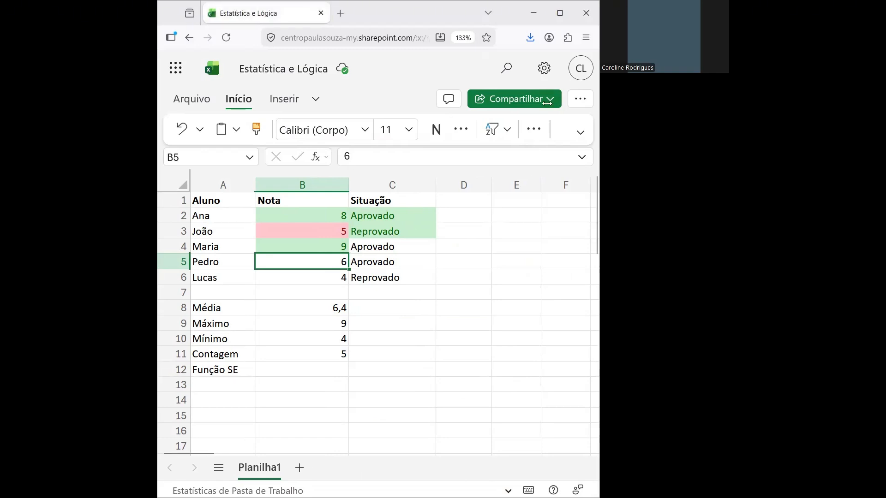
# Apply a conditional formatting rule to B5 that highlights a cell value equal to 6 with the green fill style
pyautogui.click(533, 131)
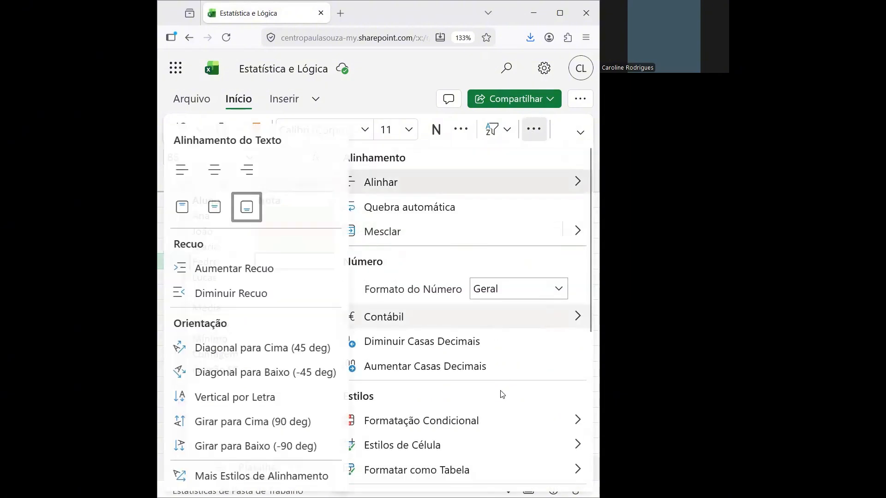
pyautogui.moveTo(490, 422)
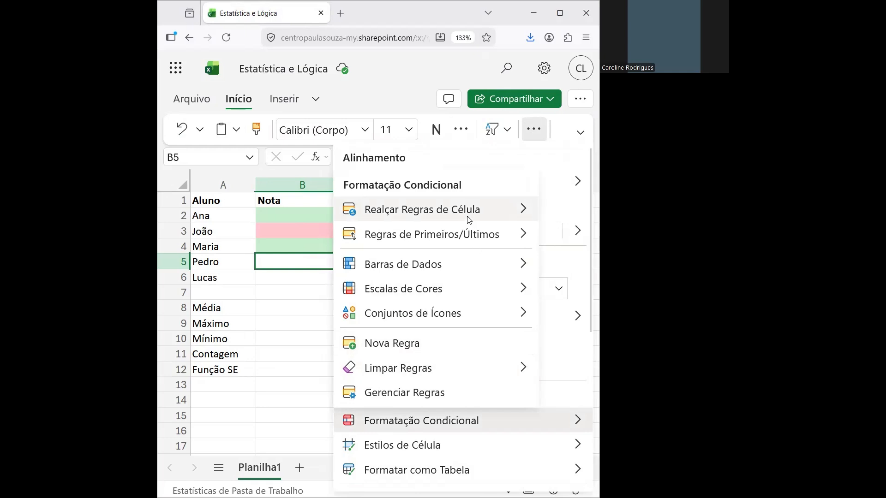
pyautogui.moveTo(466, 214)
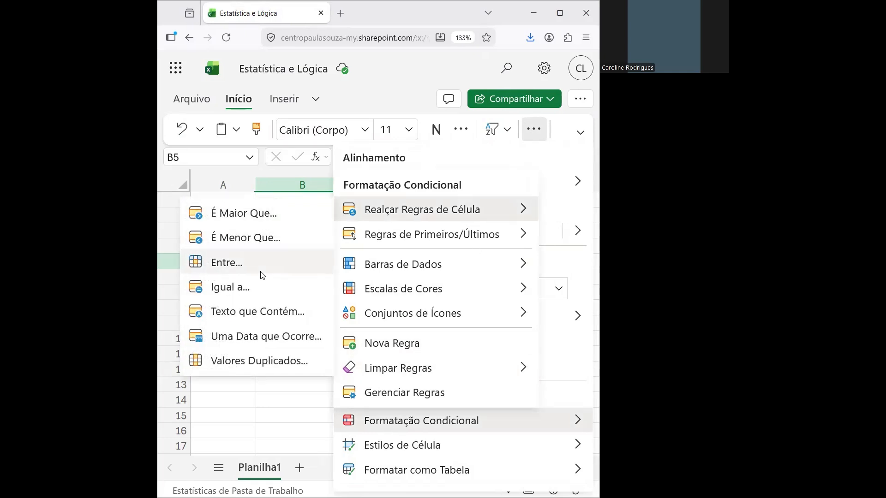
pyautogui.click(257, 286)
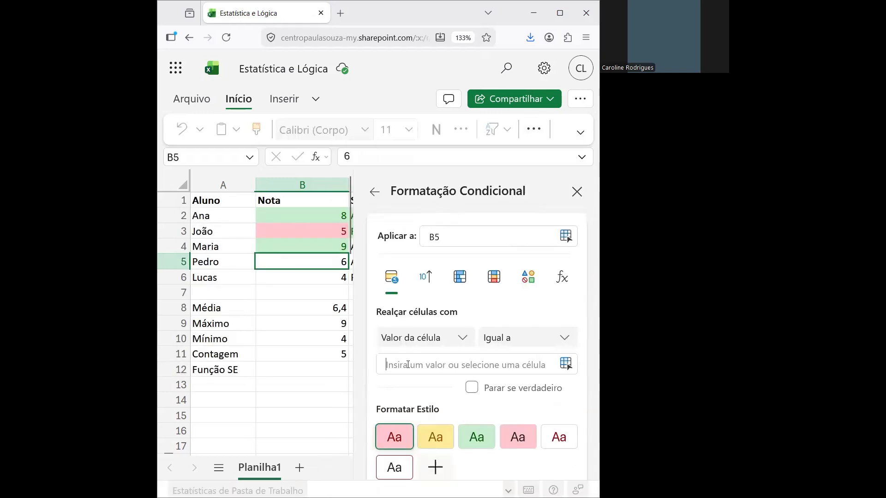
pyautogui.write('6')
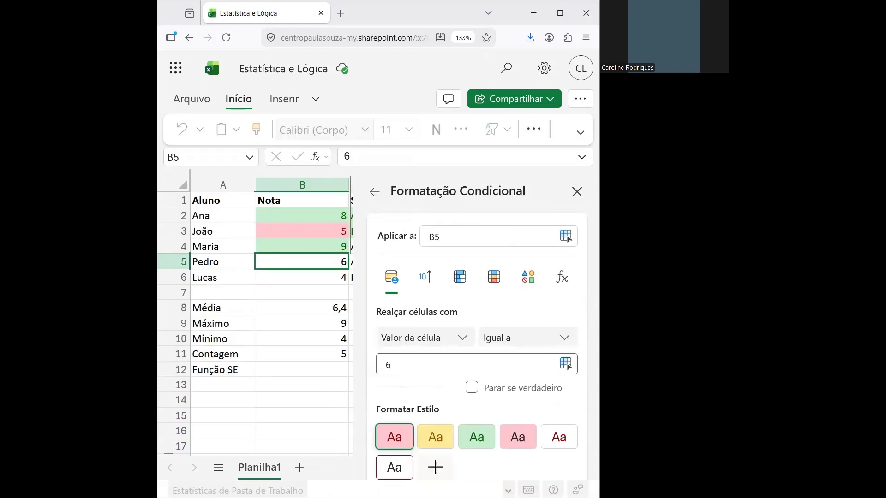
pyautogui.click(483, 436)
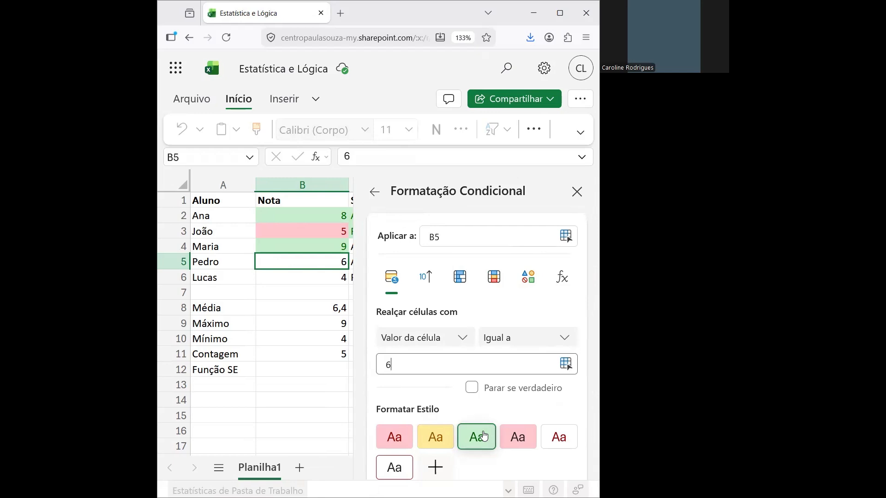
pyautogui.click(576, 189)
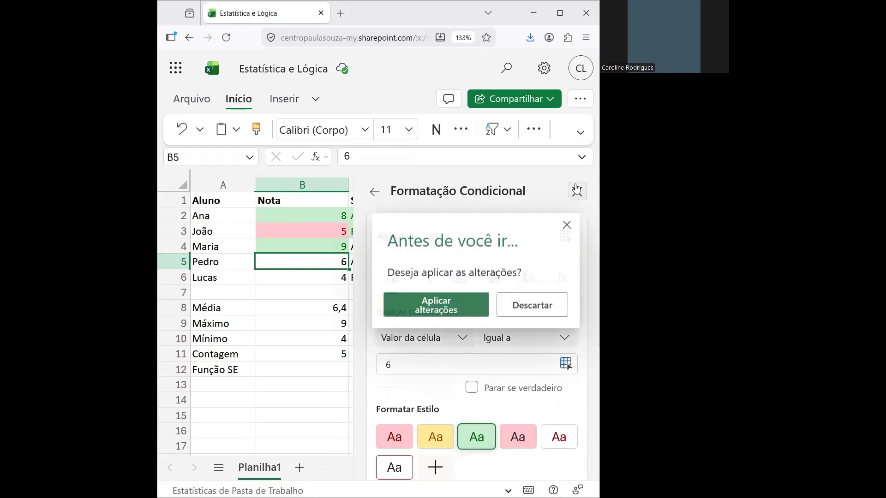
pyautogui.click(461, 311)
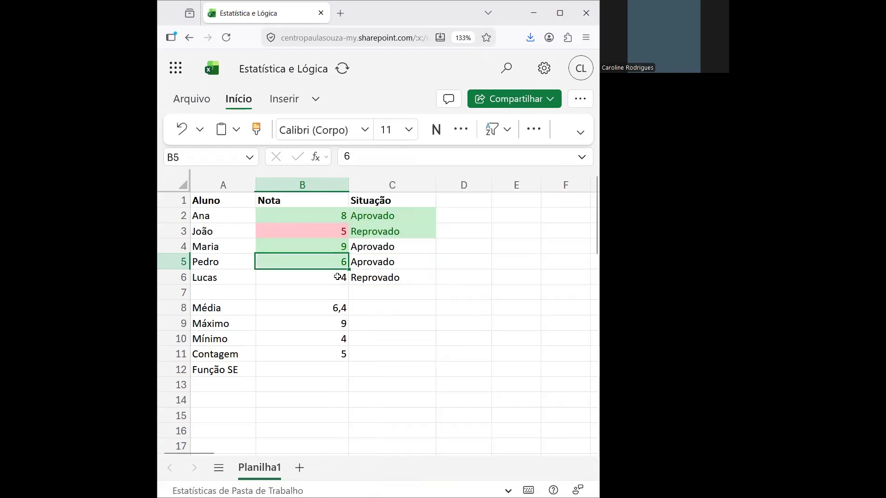
# Apply a conditional formatting rule to B6 that highlights a cell value less than 6 with the light red fill style
pyautogui.click(337, 277)
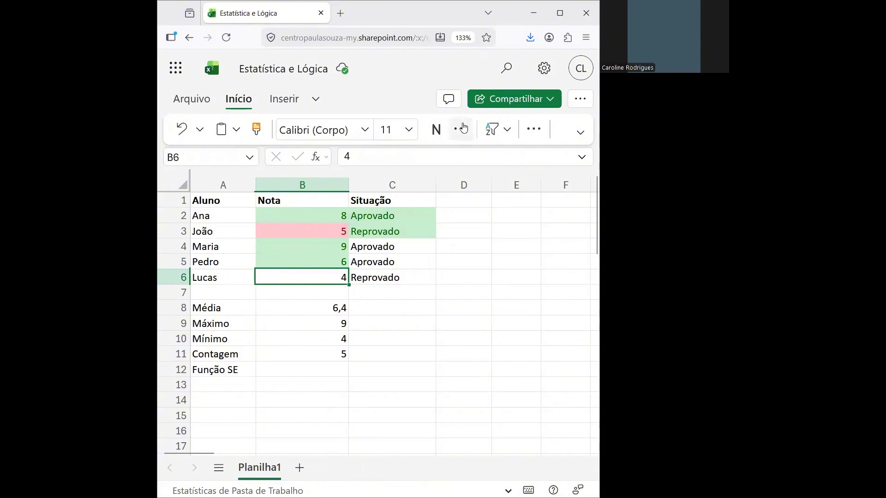
pyautogui.click(462, 129)
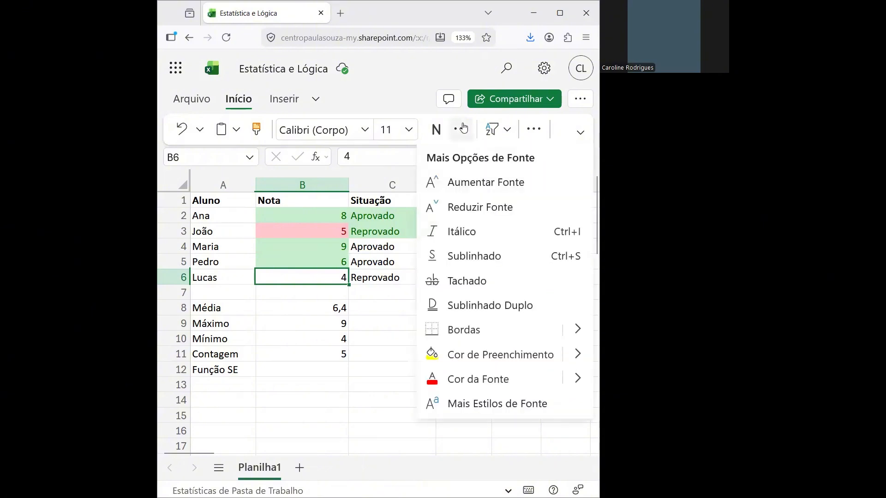
pyautogui.click(534, 130)
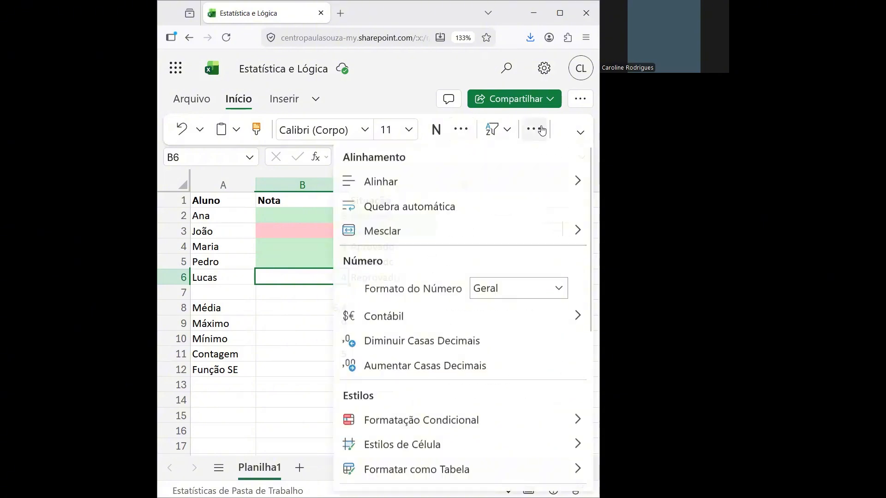
pyautogui.click(427, 421)
pyautogui.moveTo(478, 228)
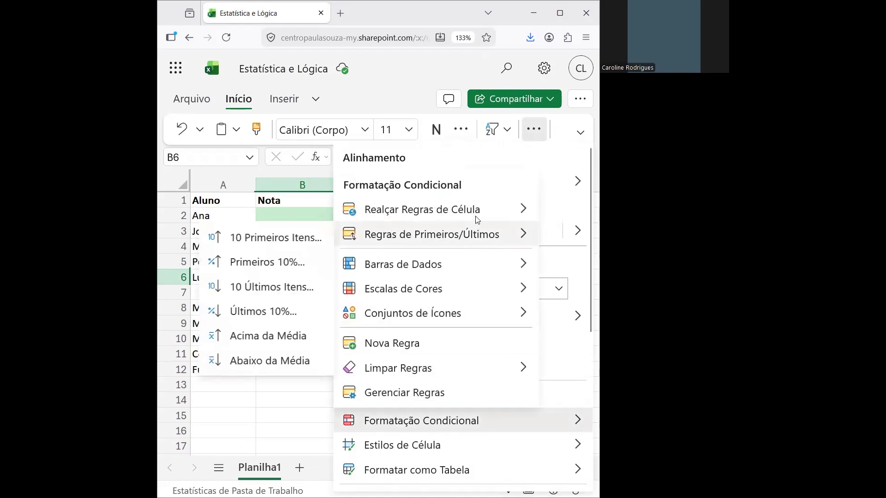
pyautogui.moveTo(344, 210)
pyautogui.click(268, 236)
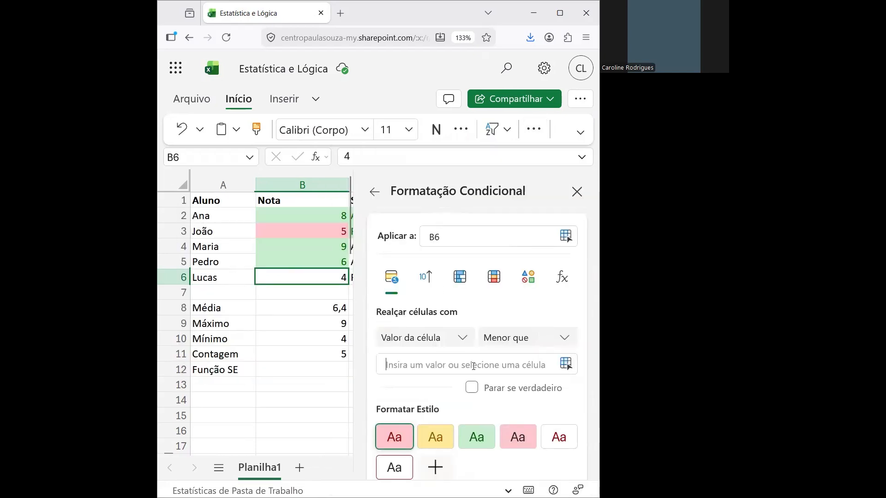
pyautogui.write('6')
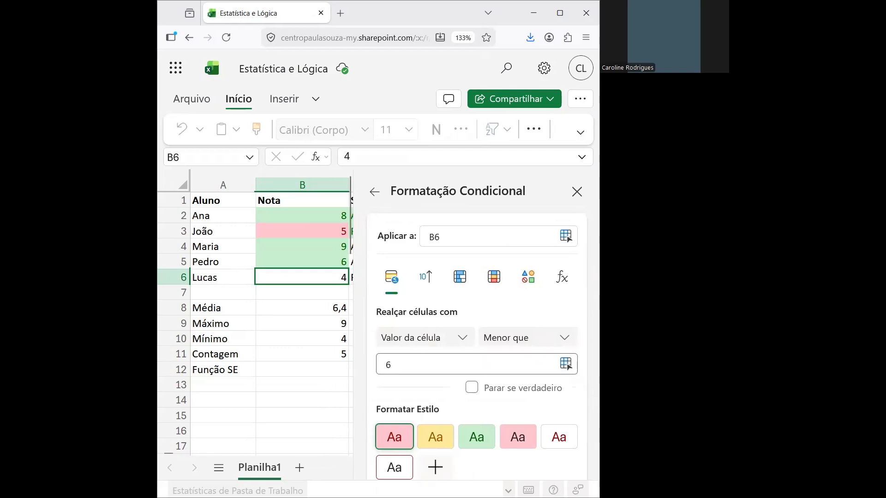
pyautogui.click(577, 193)
pyautogui.click(458, 299)
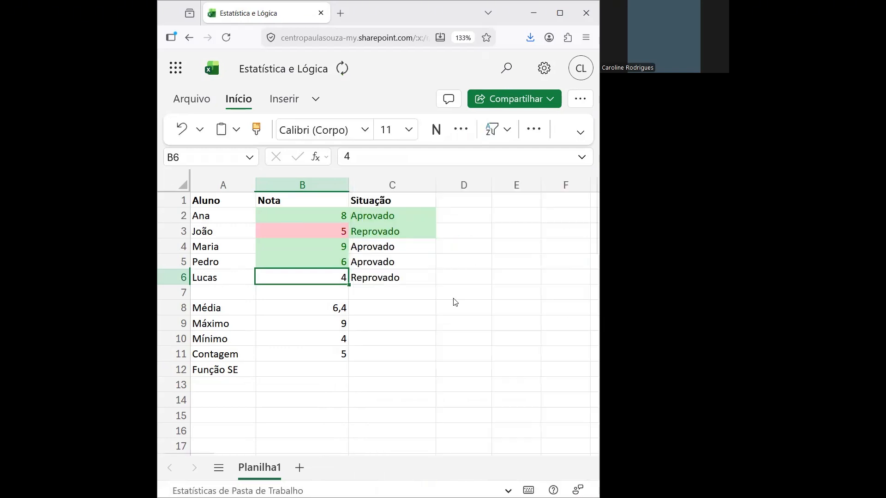
# Inspect the SE formulas behind the Situação results in C2 and C3
pyautogui.click(405, 216)
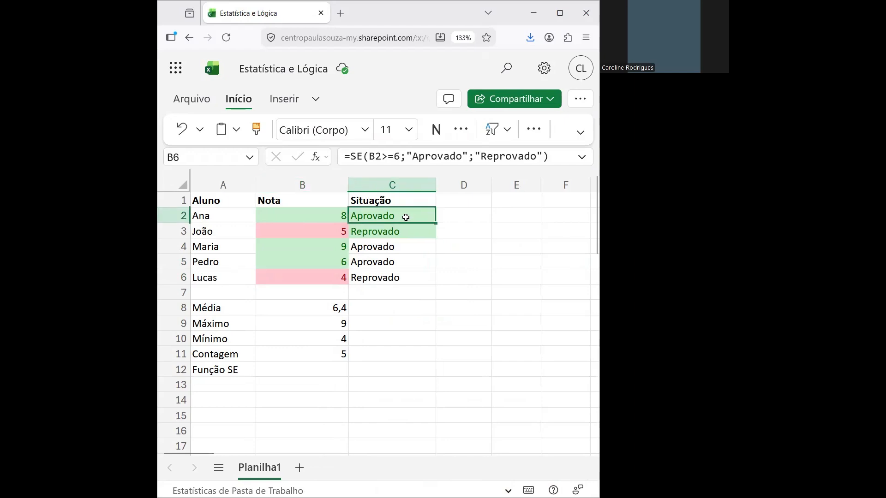
pyautogui.click(402, 230)
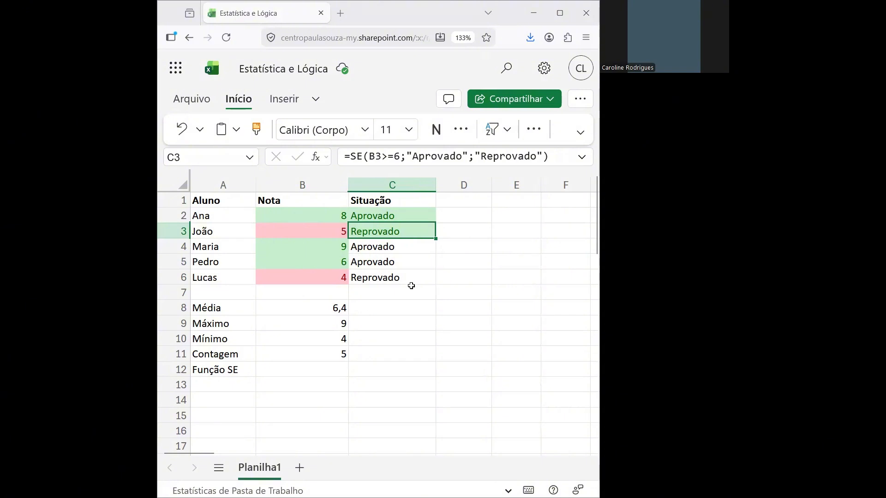
pyautogui.doubleClick(402, 217)
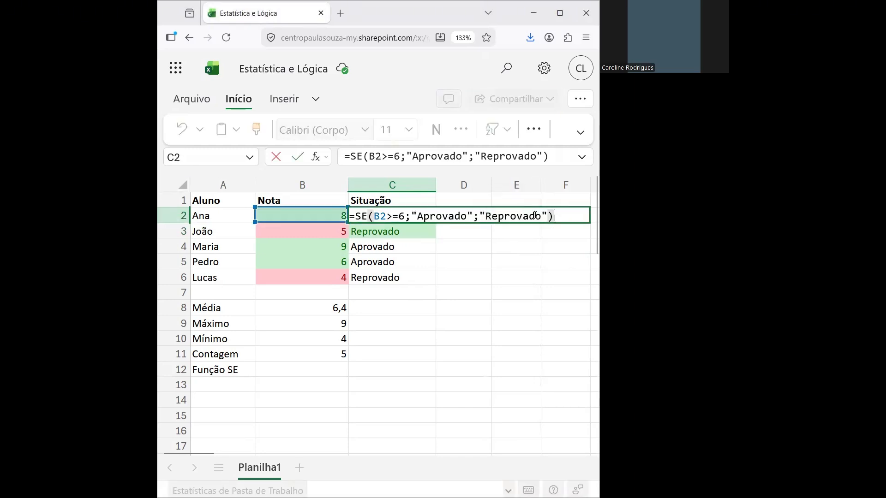
pyautogui.click(403, 240)
pyautogui.click(397, 215)
pyautogui.click(533, 130)
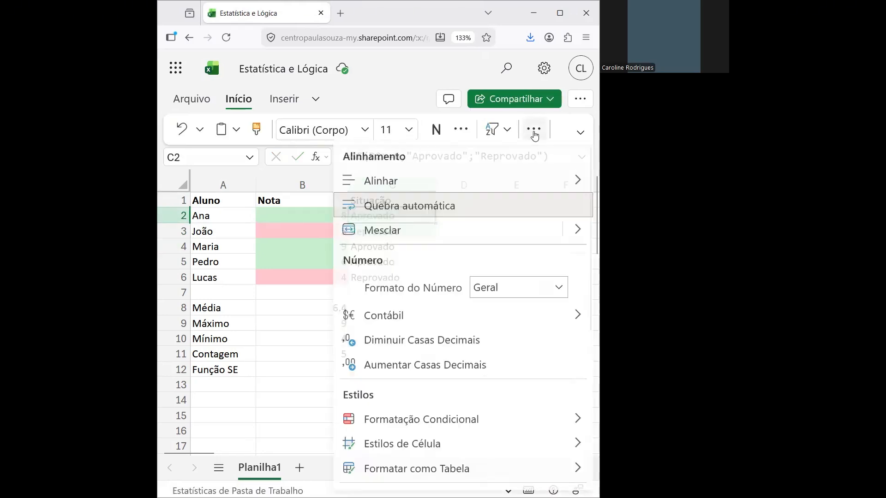
pyautogui.moveTo(468, 186)
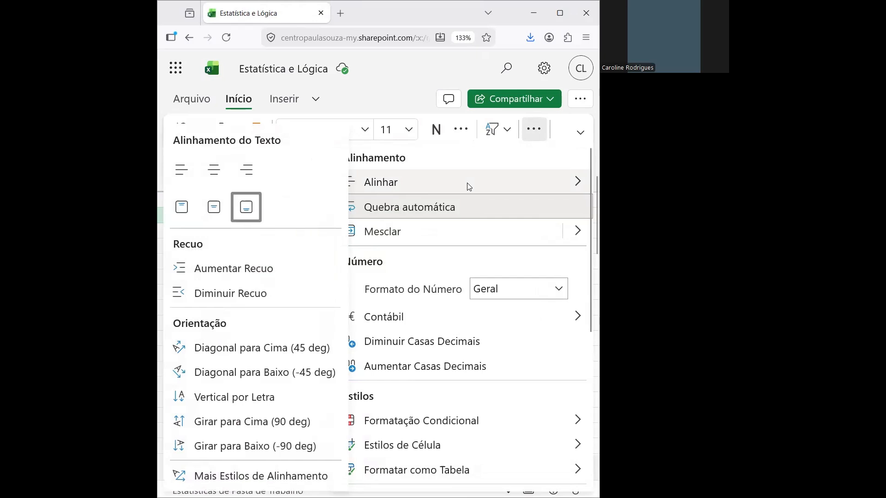
pyautogui.click(477, 56)
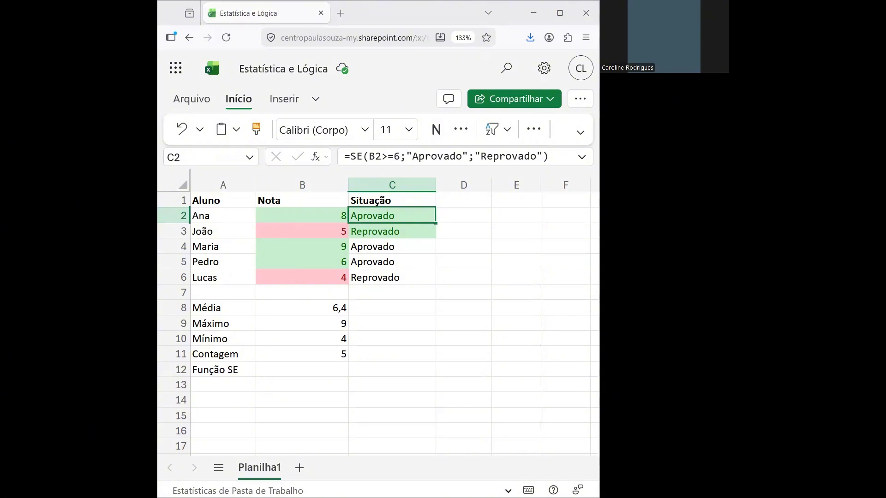
pyautogui.press('Right')
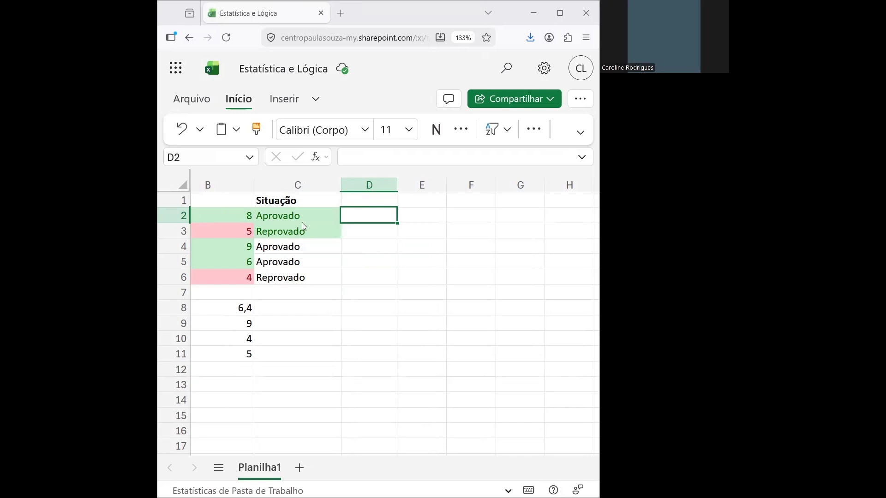
pyautogui.press('Left')
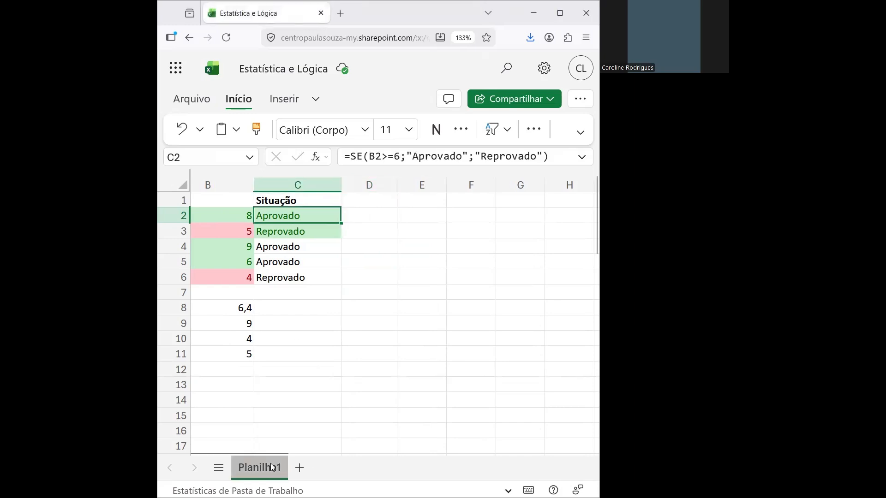
pyautogui.moveTo(273, 453); pyautogui.dragTo(227, 453)
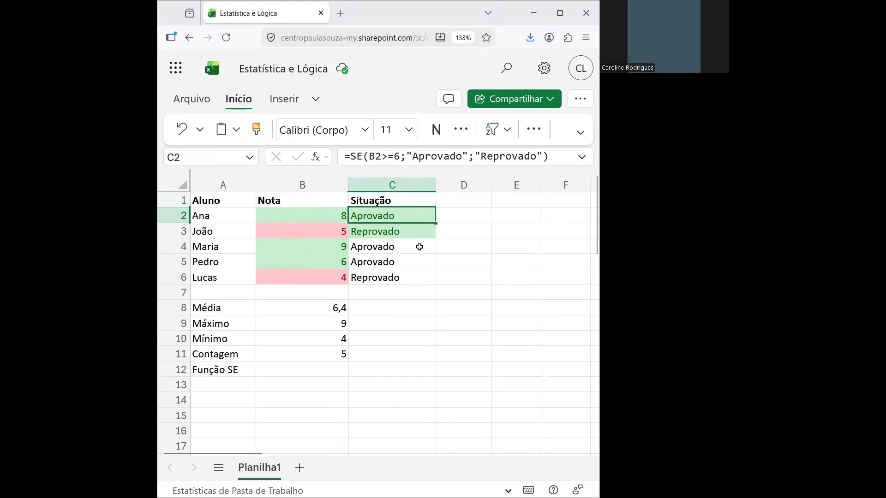
# Clear the conditional formatting rules from the Situação results in C2:C6
pyautogui.click(423, 274)
pyautogui.click(414, 211)
pyautogui.keyDown('shift'); pyautogui.click(395, 284); pyautogui.keyUp('shift')
pyautogui.click(418, 210)
pyautogui.moveTo(407, 282); pyautogui.dragTo(407, 282)
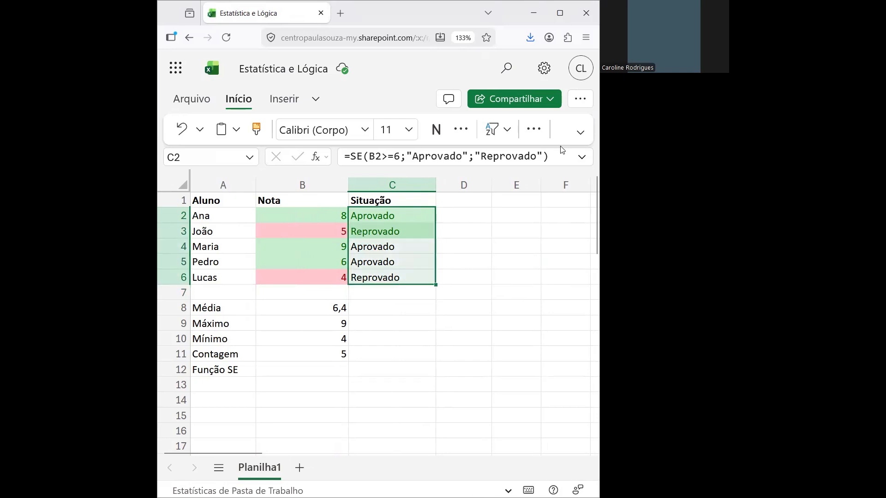
pyautogui.click(534, 129)
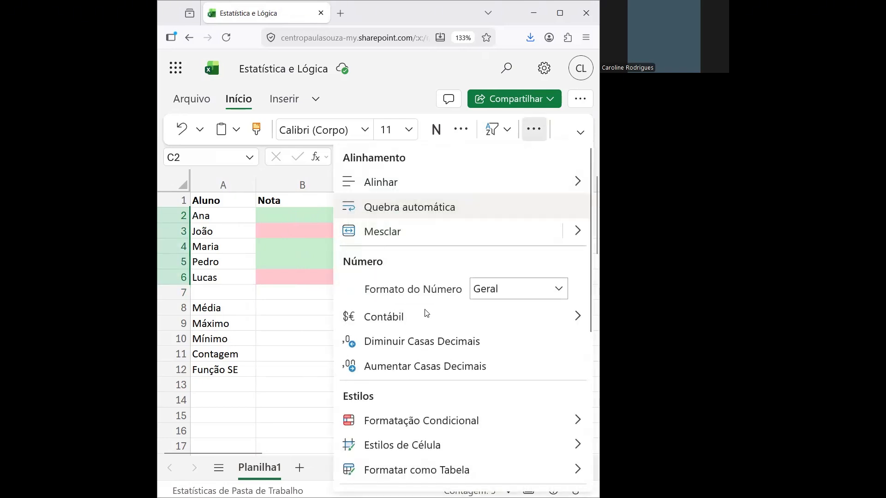
pyautogui.click(412, 420)
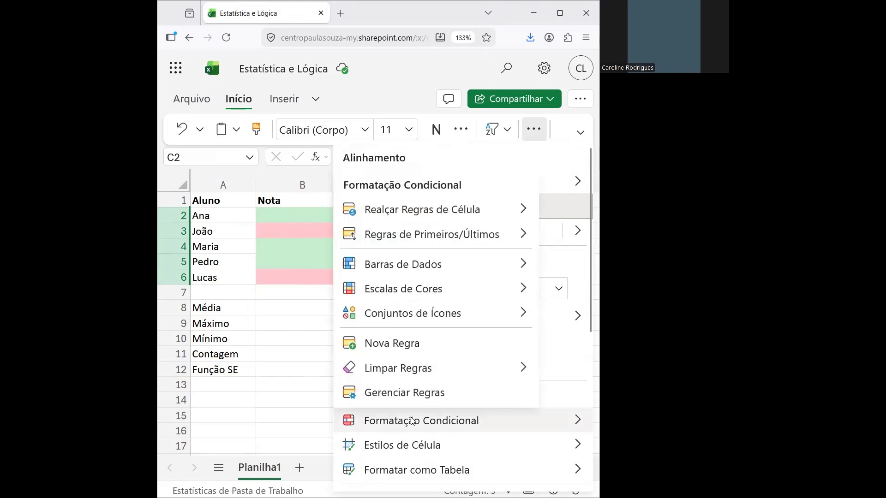
pyautogui.moveTo(427, 371)
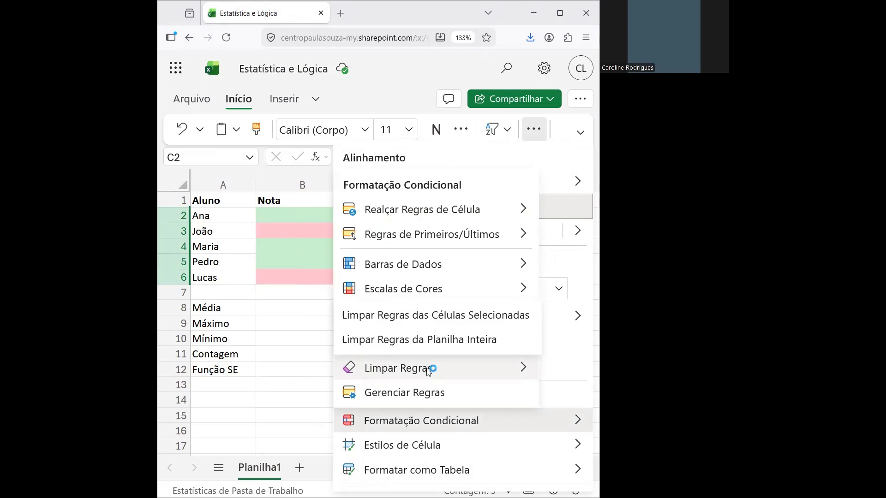
pyautogui.click(460, 318)
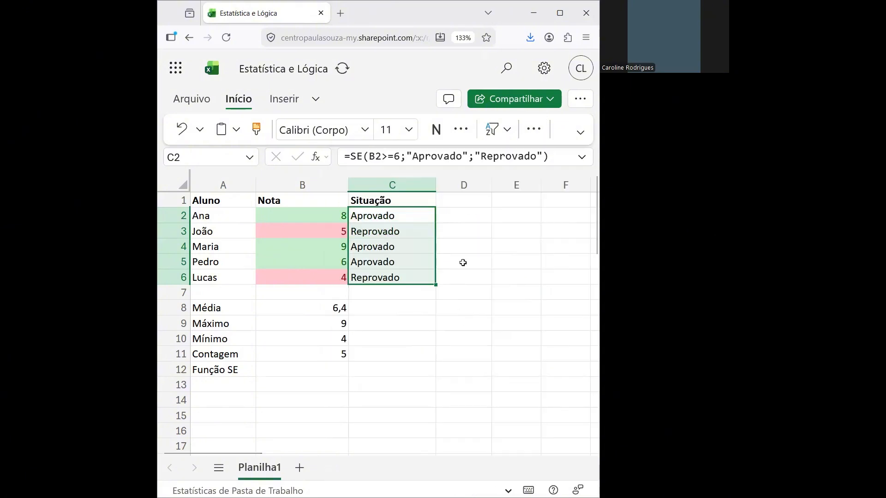
pyautogui.click(460, 261)
# Apply a formula-based conditional formatting rule to C2:C6 with =C2="Aprovado" and the green fill style
pyautogui.click(400, 213)
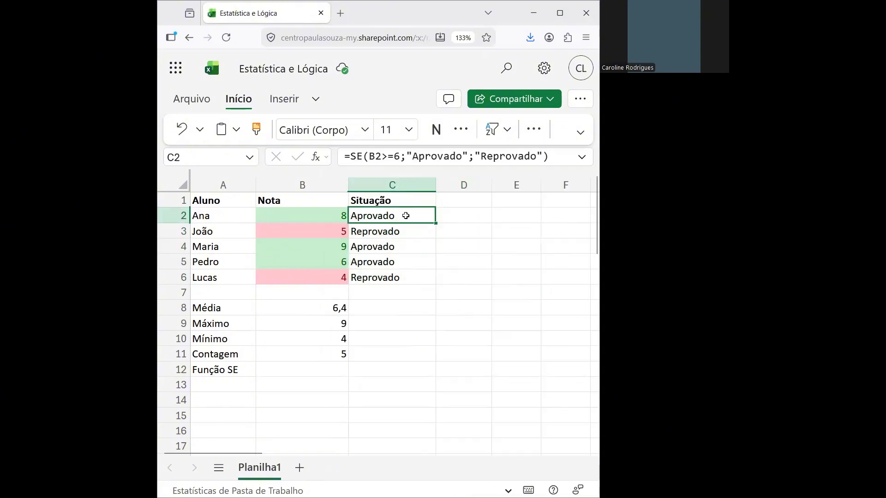
pyautogui.keyDown('shift'); pyautogui.click(403, 276); pyautogui.keyUp('shift')
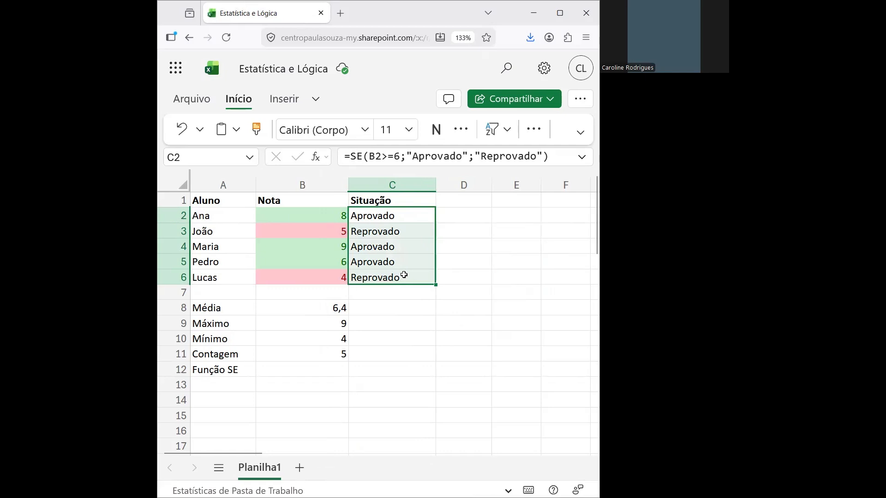
pyautogui.click(534, 129)
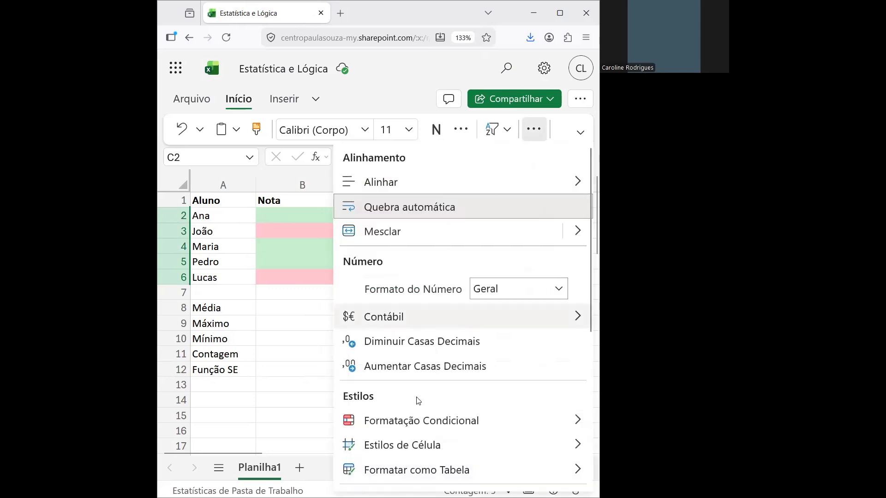
pyautogui.click(415, 419)
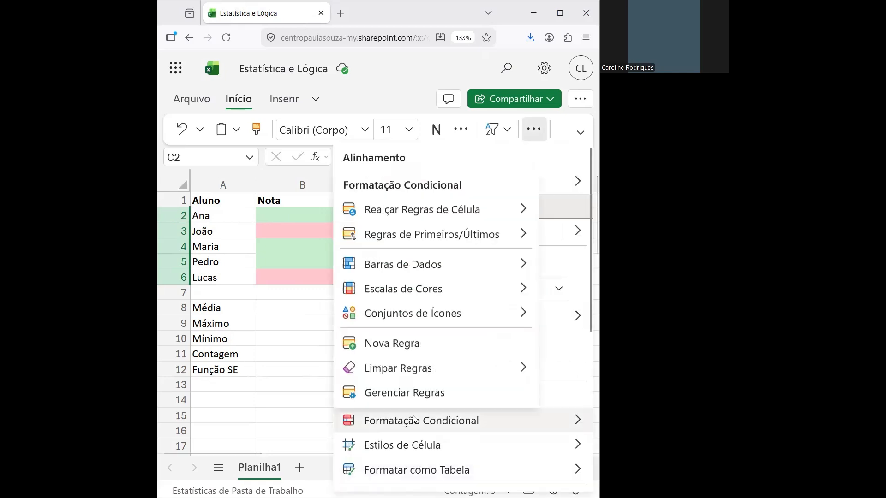
pyautogui.click(404, 346)
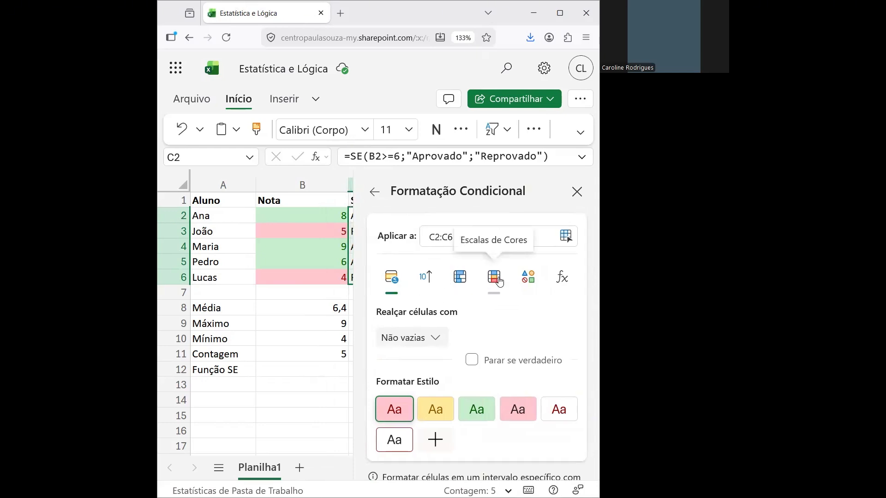
pyautogui.click(562, 279)
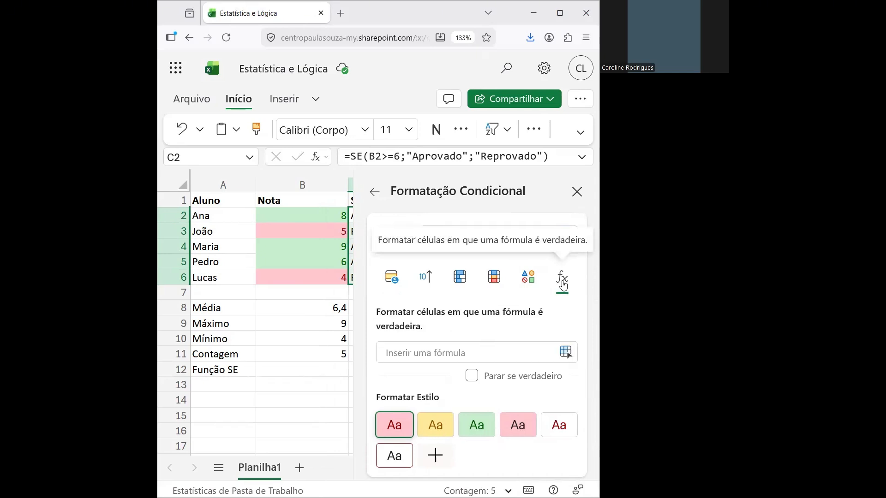
pyautogui.click(521, 351)
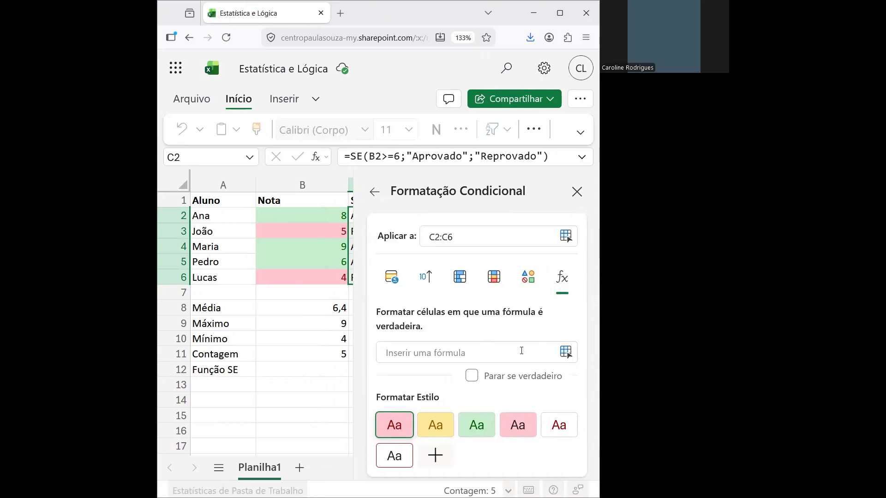
pyautogui.write('=C2')
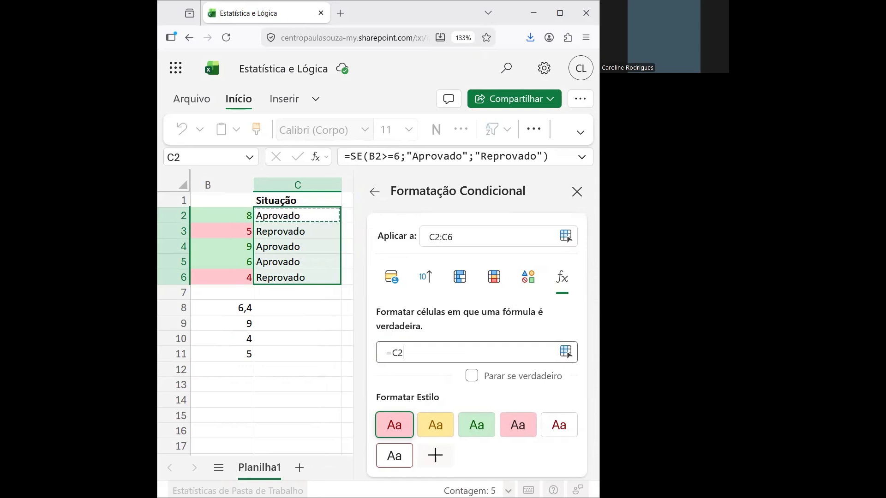
pyautogui.write('=')
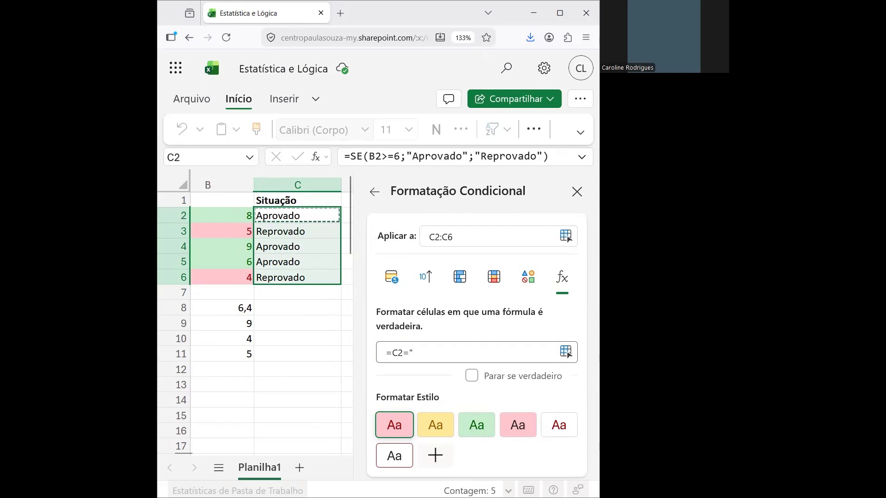
pyautogui.write('Aprovado"')
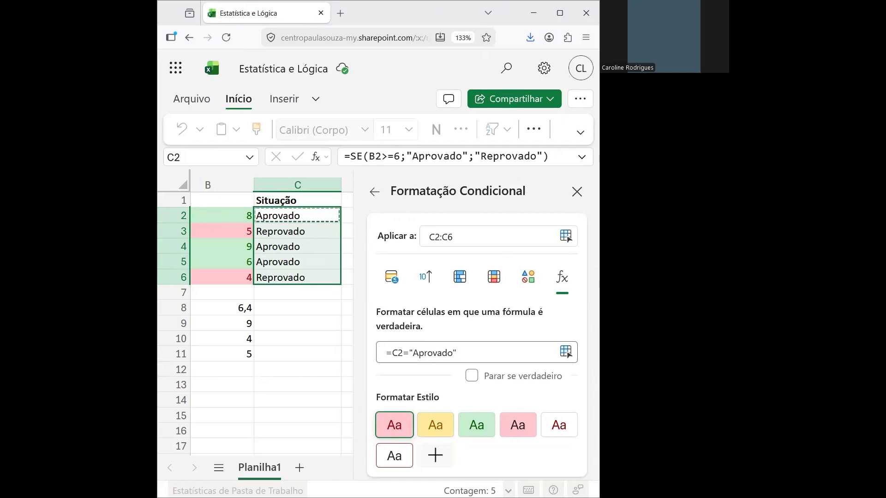
pyautogui.click(491, 432)
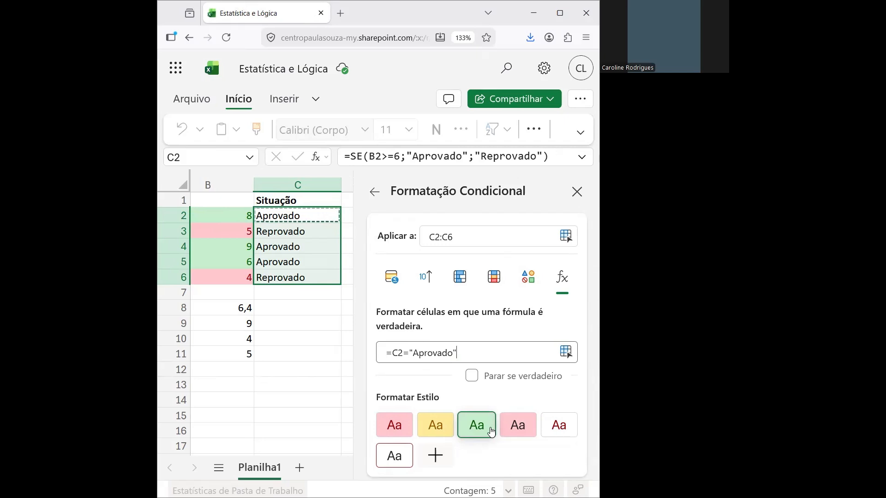
pyautogui.click(530, 339)
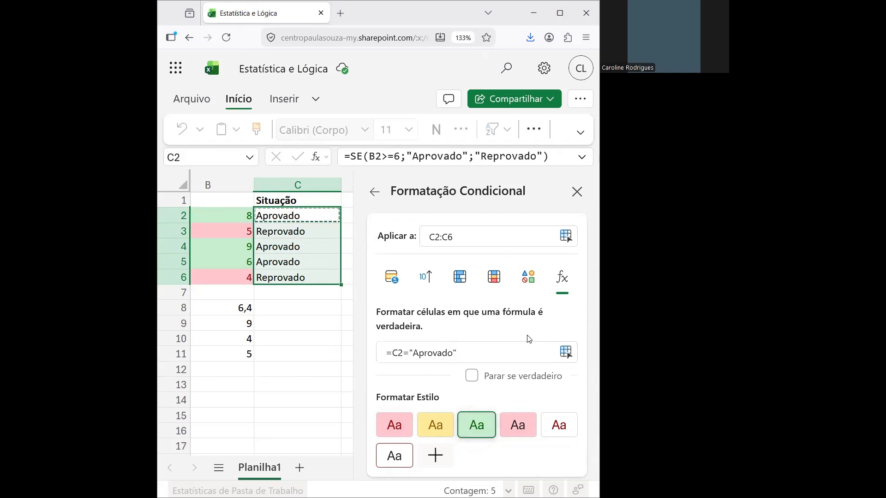
pyautogui.click(577, 200)
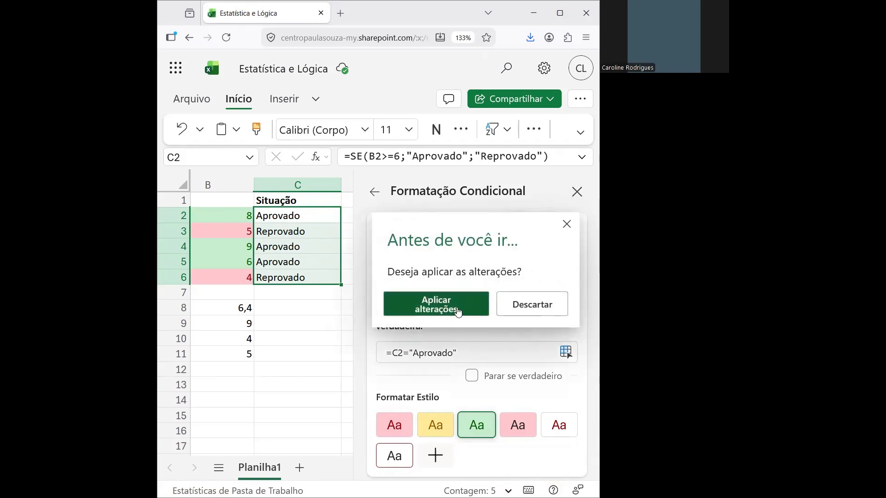
pyautogui.click(456, 307)
pyautogui.click(406, 261)
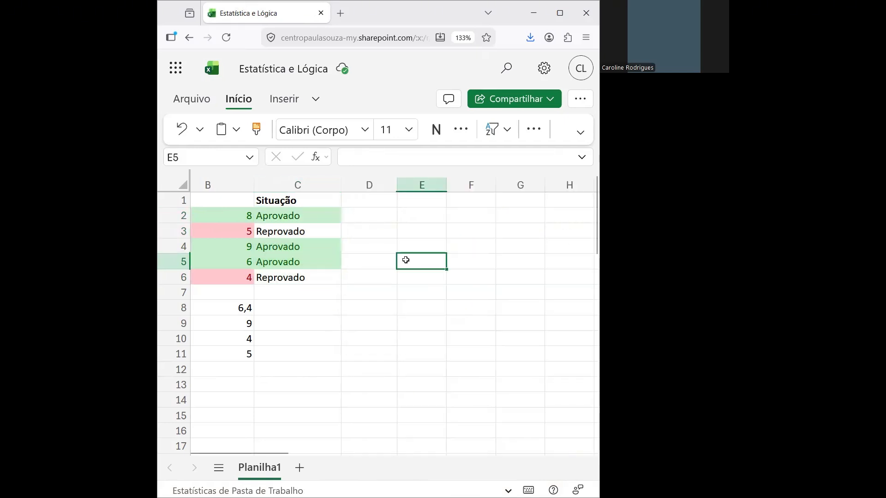
# Apply a second formula-based conditional formatting rule to C2:C6 with =C2="Reprovado" and the light red fill with dark red text style
pyautogui.click(318, 214)
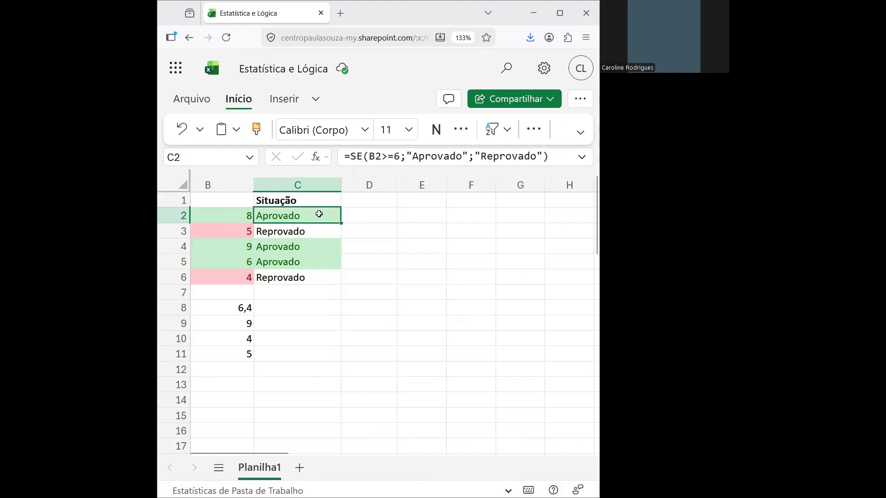
pyautogui.keyDown('shift'); pyautogui.click(319, 278); pyautogui.keyUp('shift')
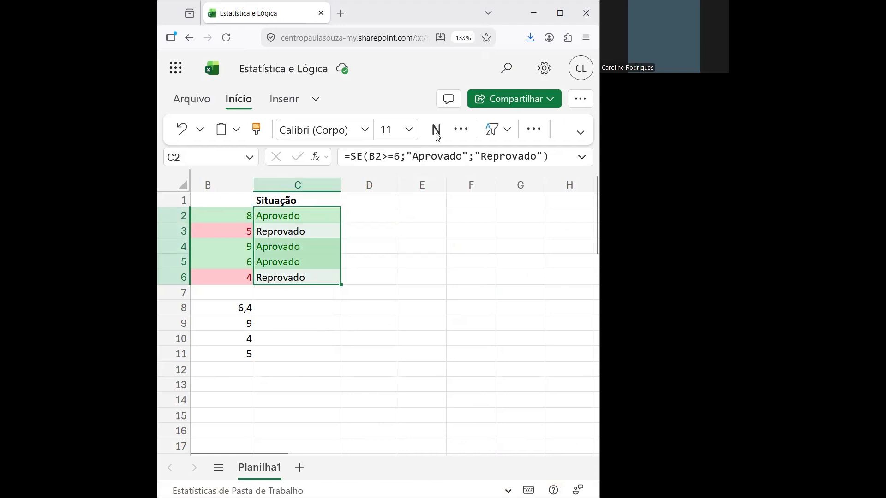
pyautogui.click(535, 129)
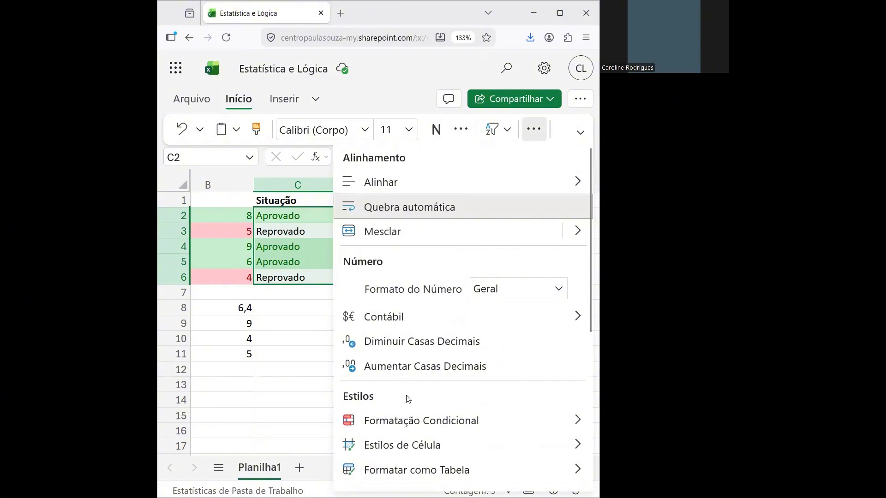
pyautogui.click(415, 420)
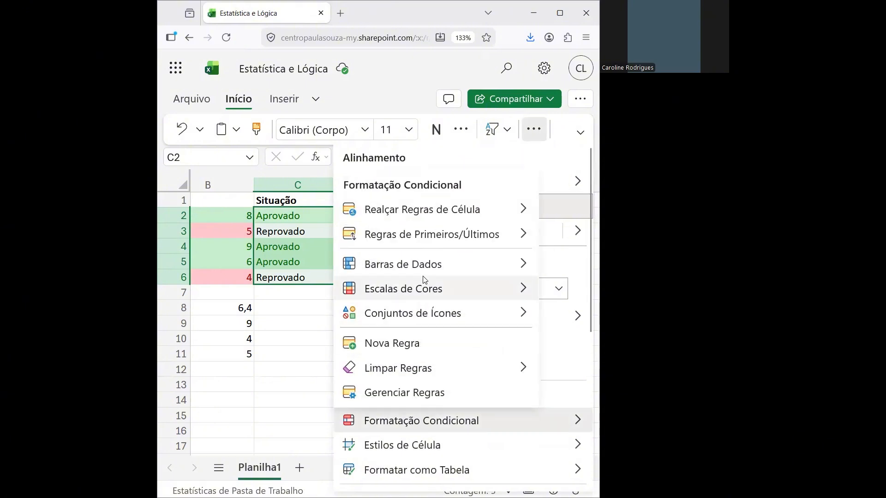
pyautogui.click(418, 342)
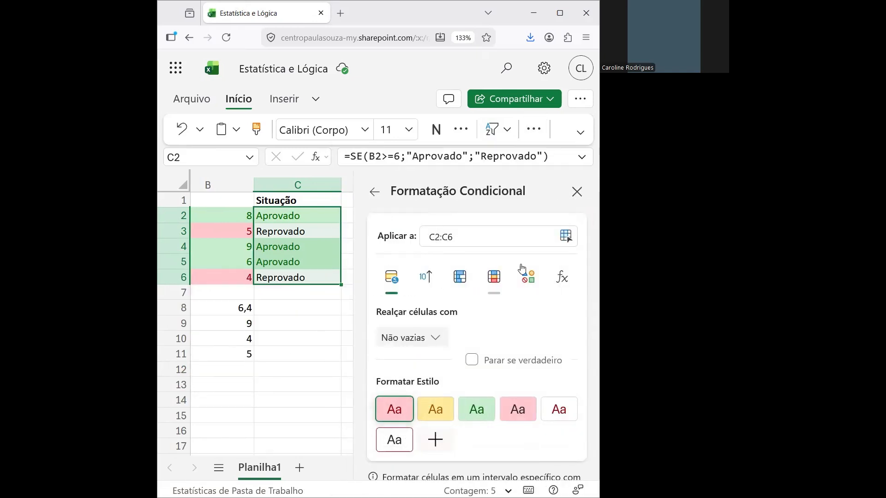
pyautogui.click(562, 277)
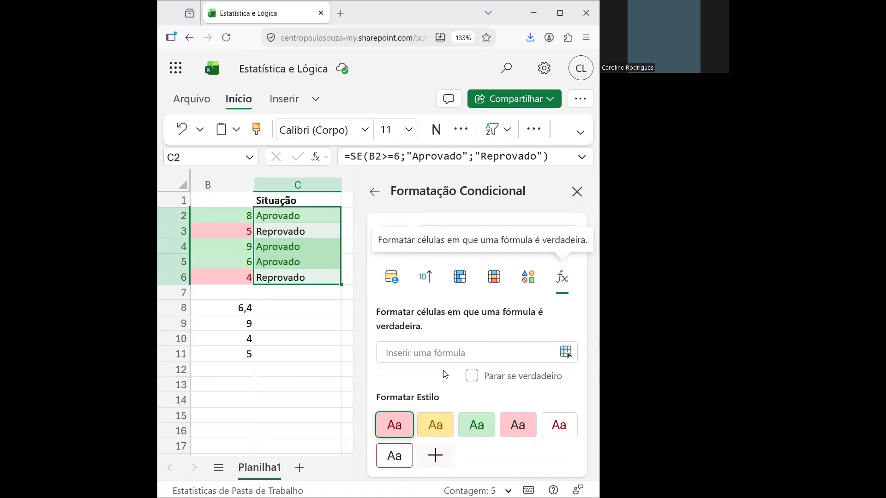
pyautogui.click(442, 353)
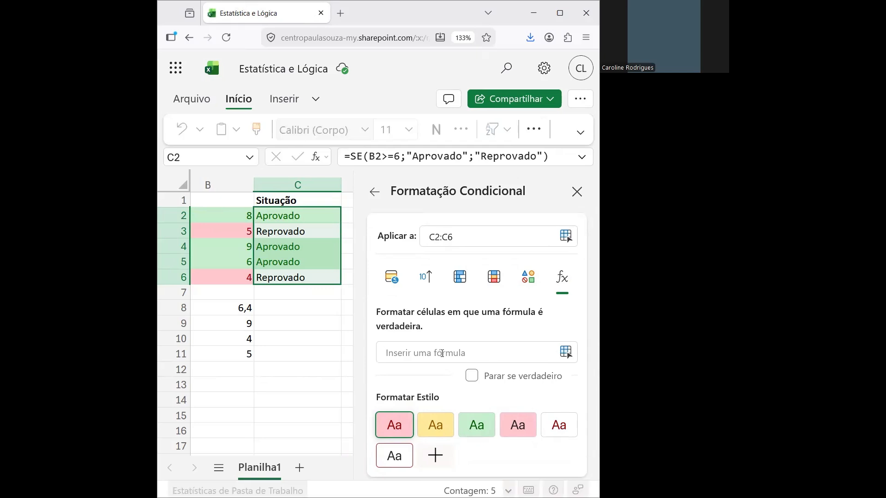
pyautogui.write('=C2')
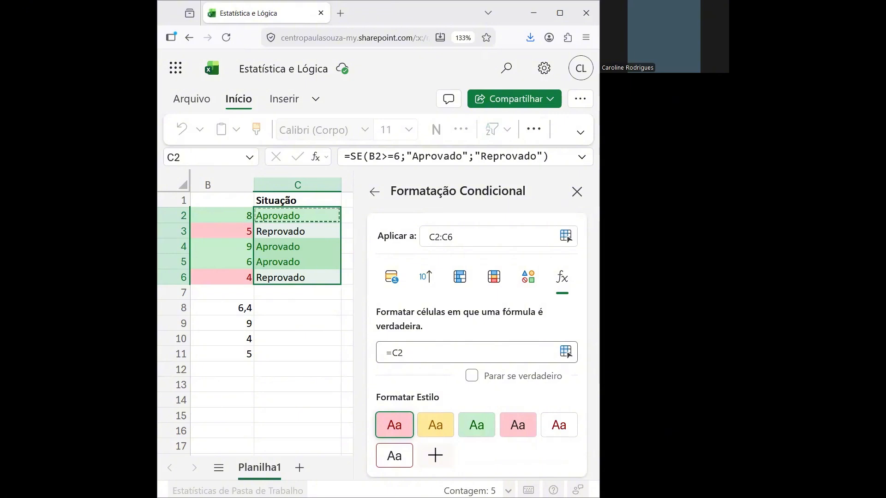
pyautogui.write('="Reprovado"')
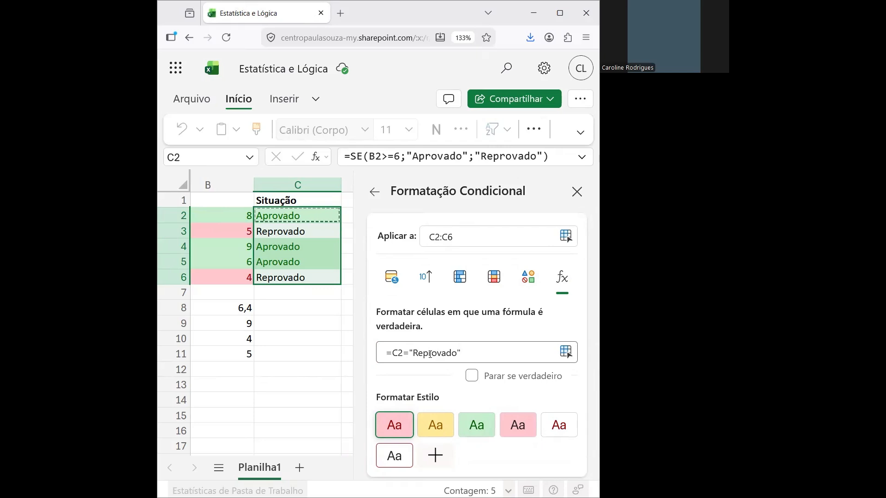
pyautogui.click(533, 266)
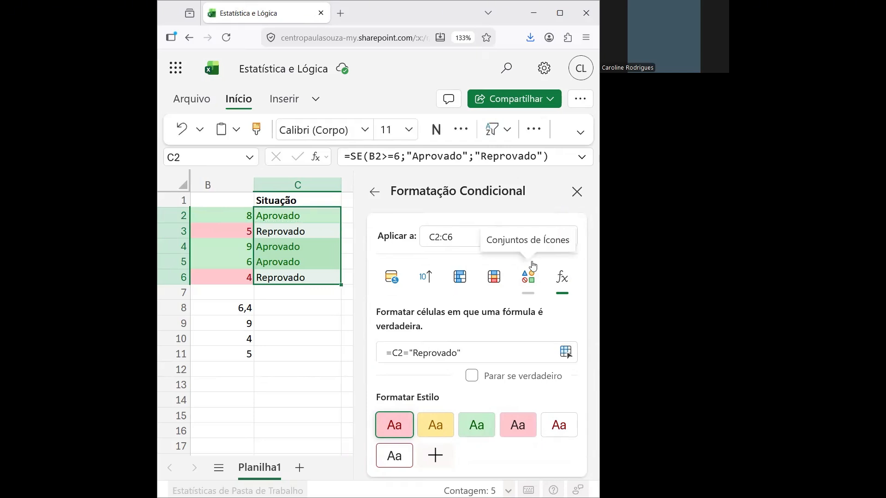
pyautogui.click(578, 194)
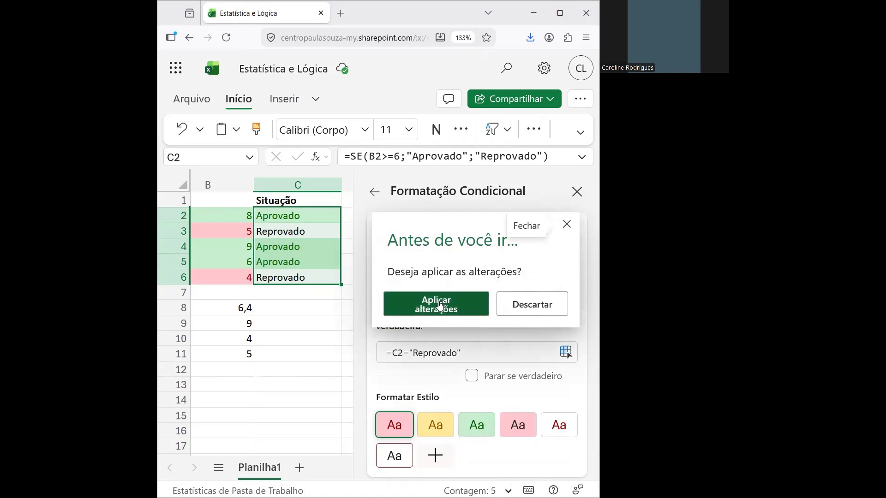
pyautogui.click(438, 301)
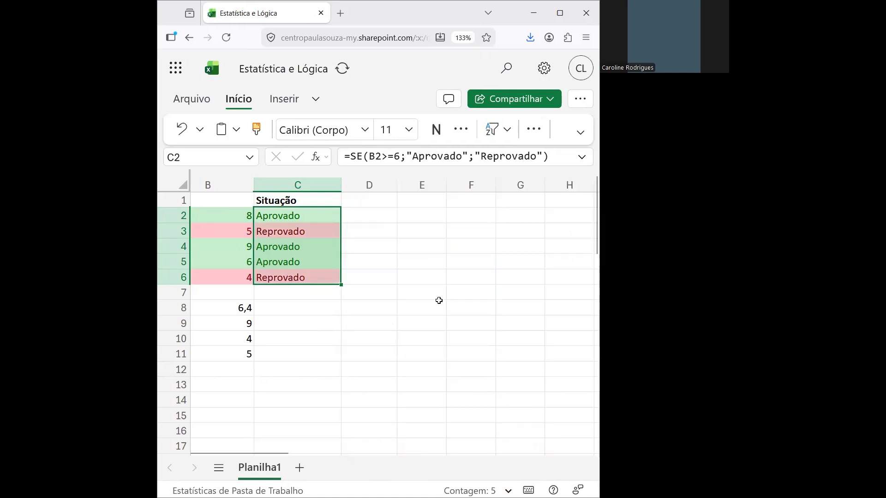
pyautogui.click(382, 278)
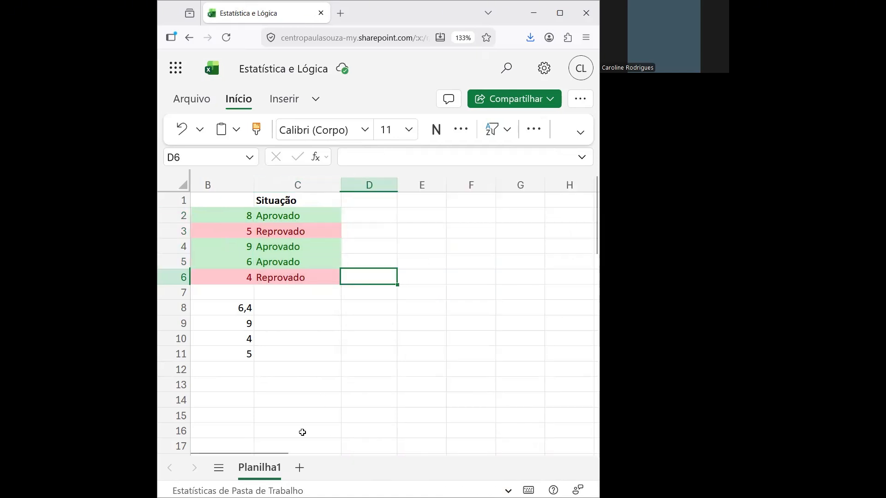
# Compare the SE formulas behind the highlighted Situação results in C2 and C3
pyautogui.moveTo(265, 454); pyautogui.dragTo(221, 467)
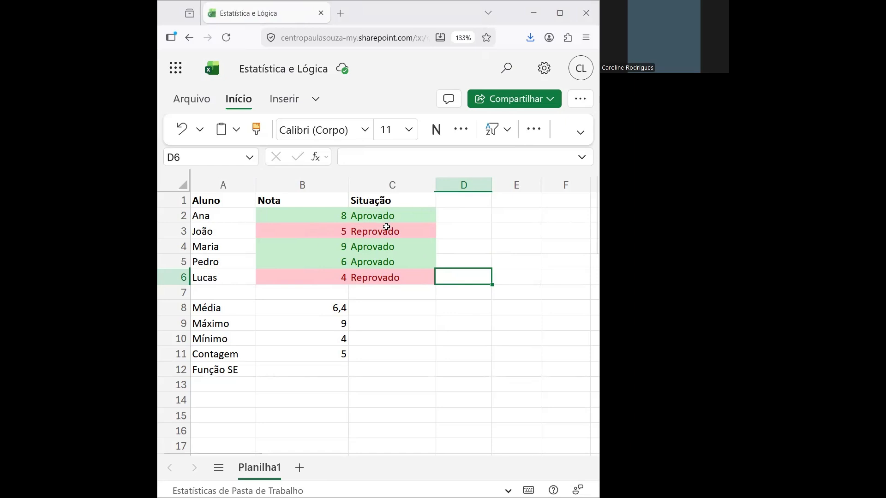
pyautogui.click(407, 216)
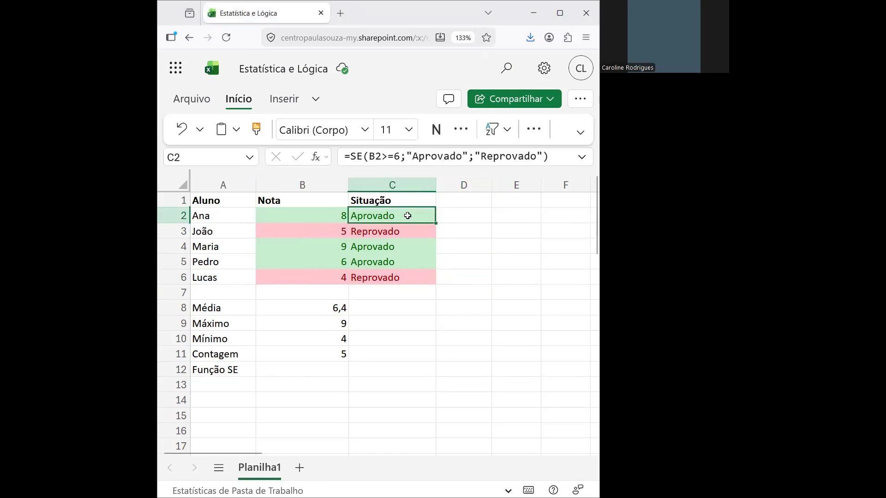
pyautogui.click(406, 234)
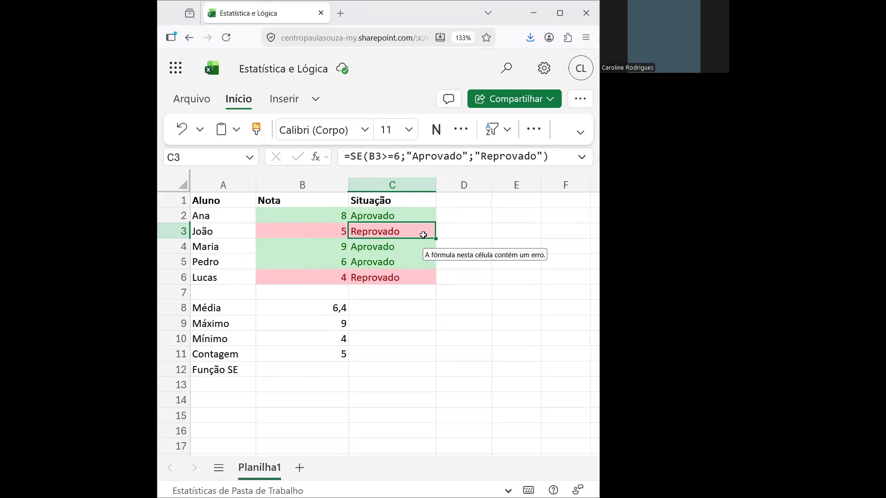
pyautogui.click(406, 215)
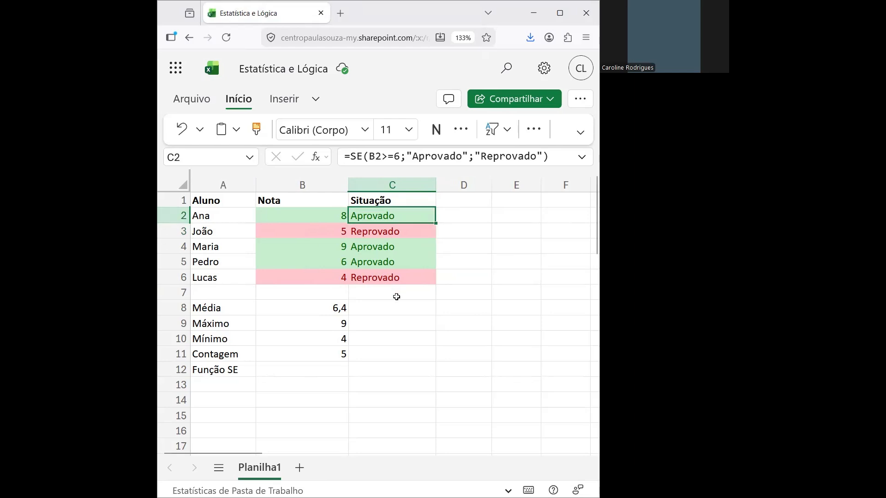
pyautogui.click(395, 230)
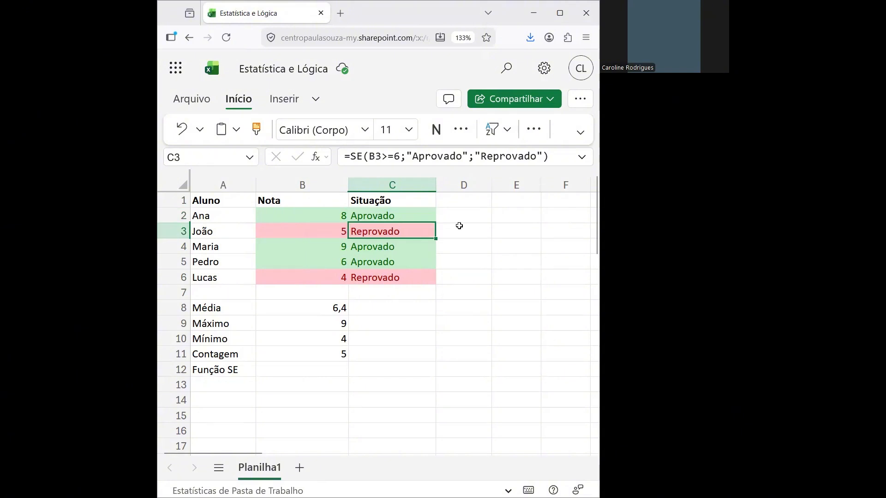